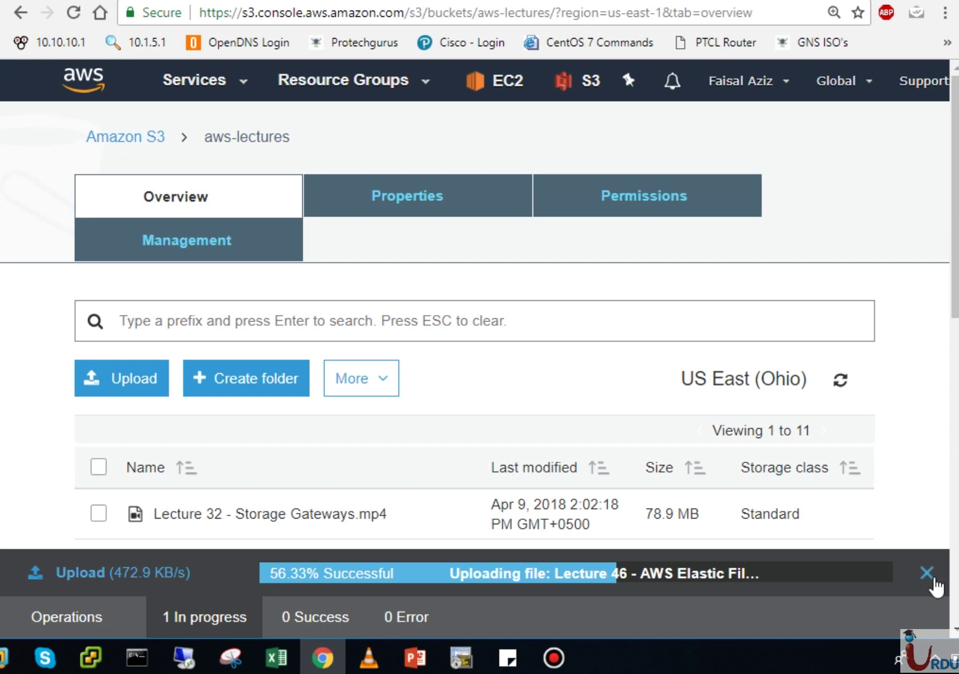
- Cancel the upload in progress to the aws-lectures bucket and confirm the cancellation
click(927, 573)
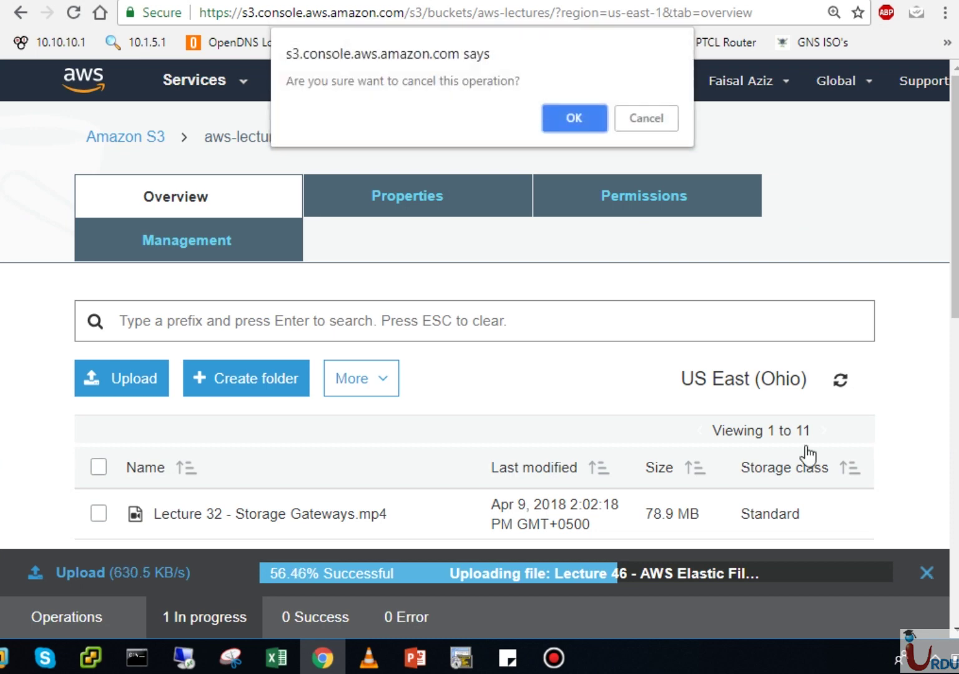
click(569, 119)
click(242, 91)
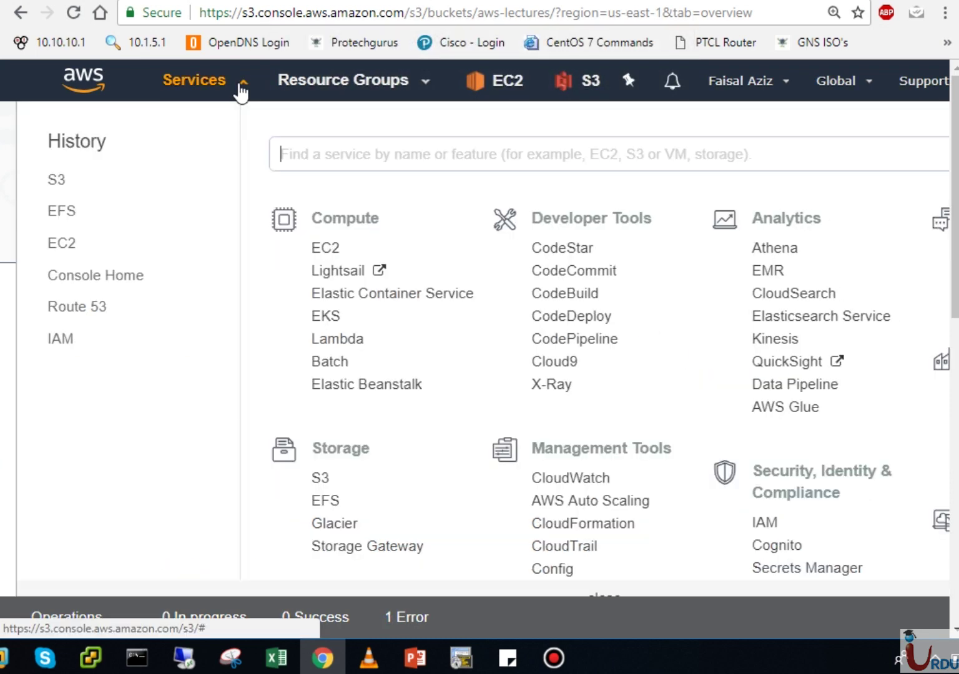
click(66, 245)
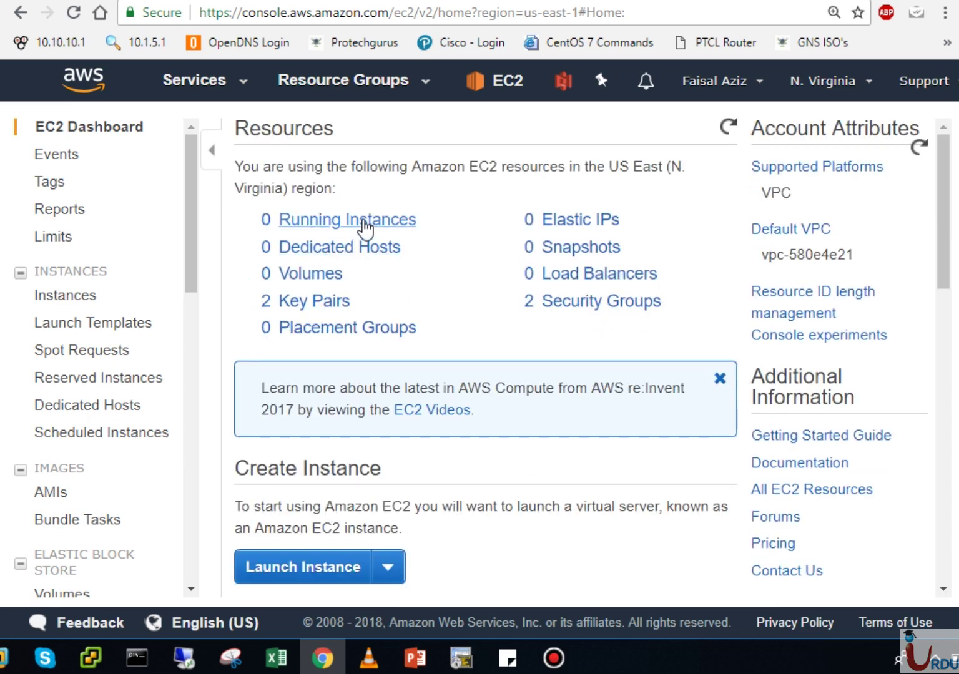
click(366, 229)
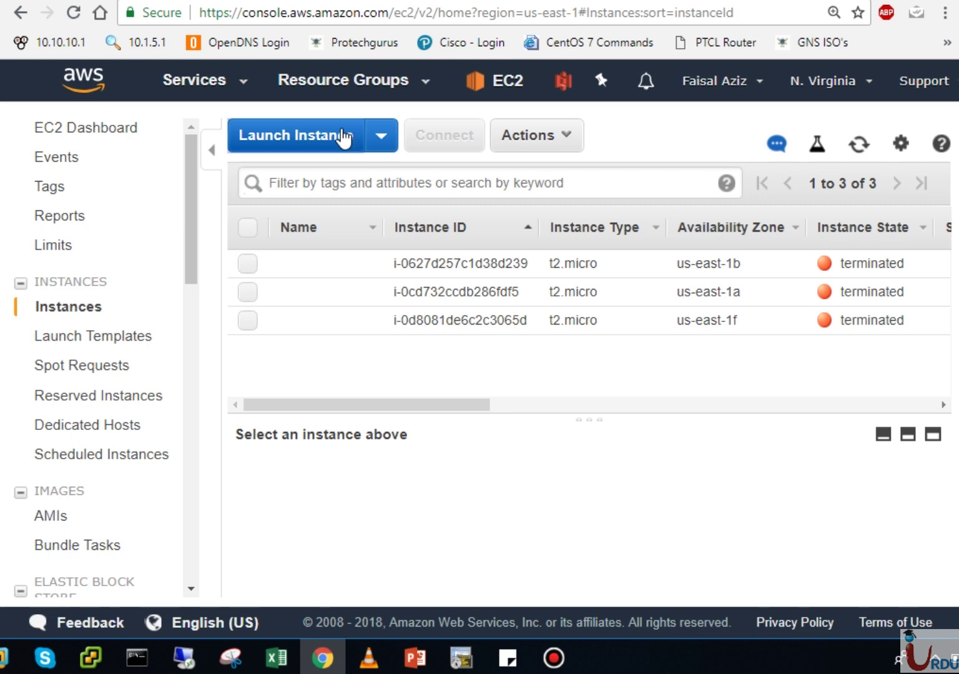
click(344, 136)
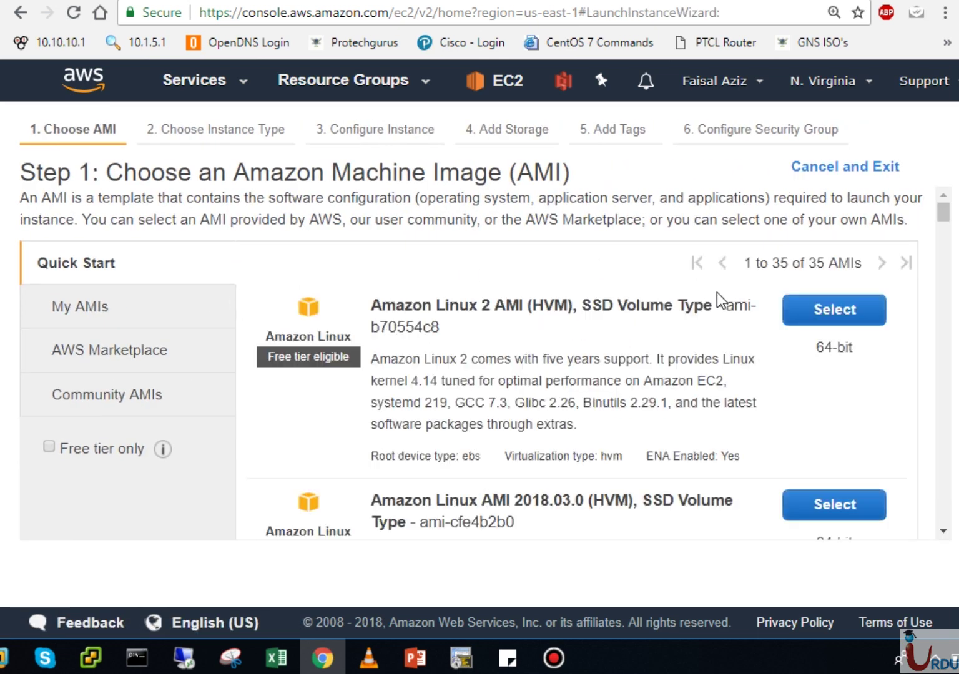
click(805, 319)
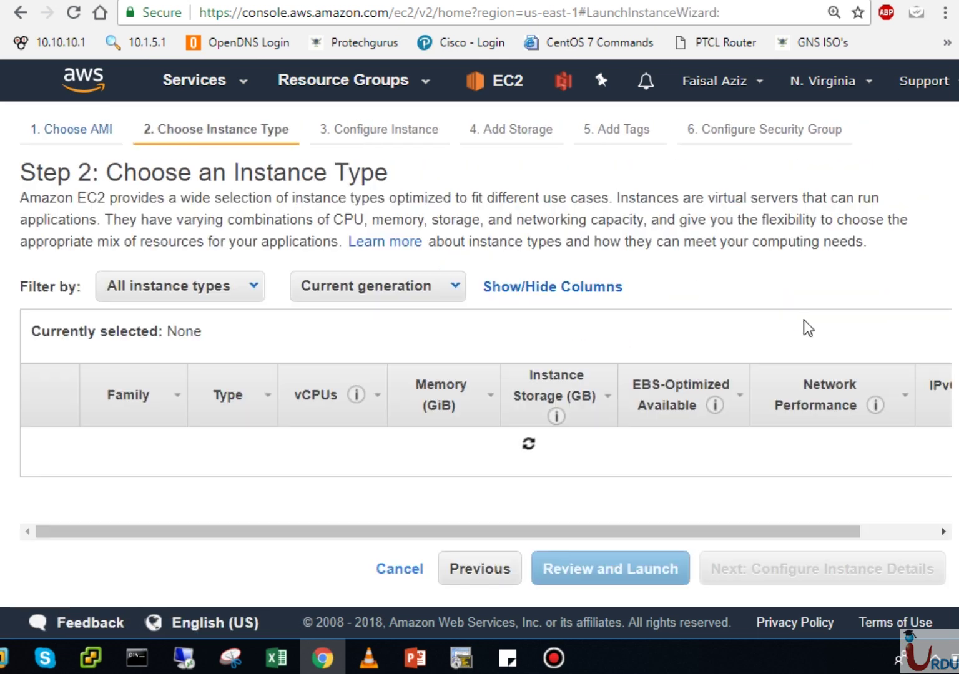
scroll(941, 516, down, 1)
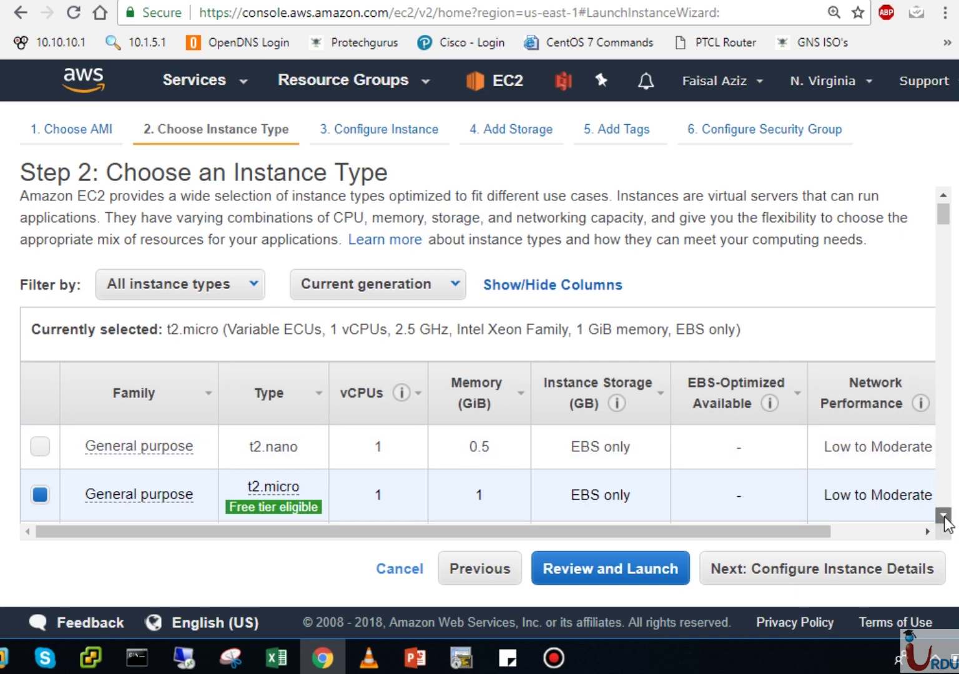
click(829, 579)
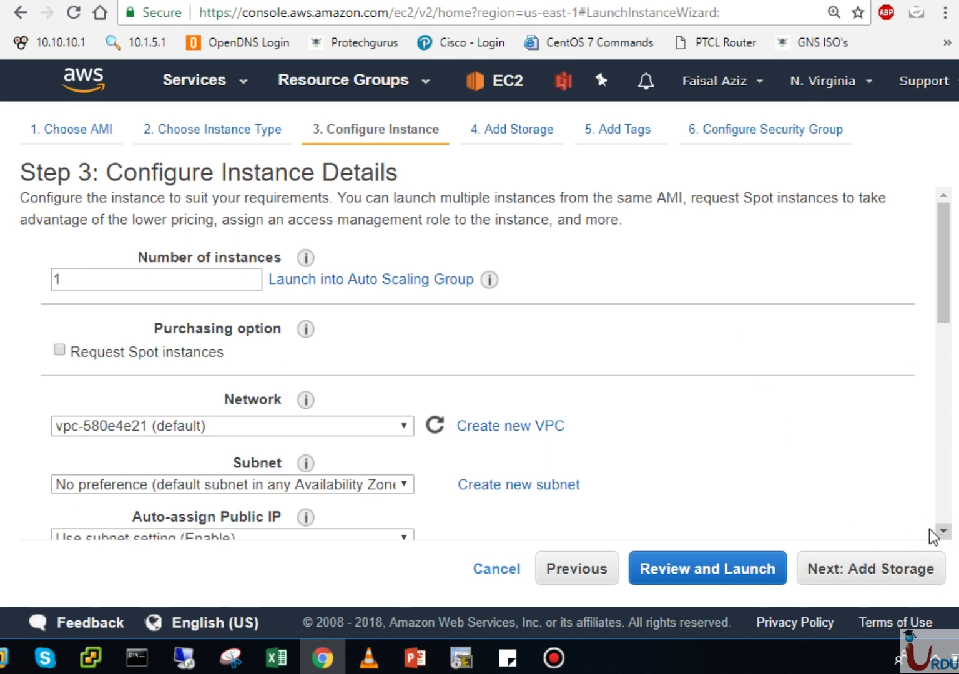
click(490, 568)
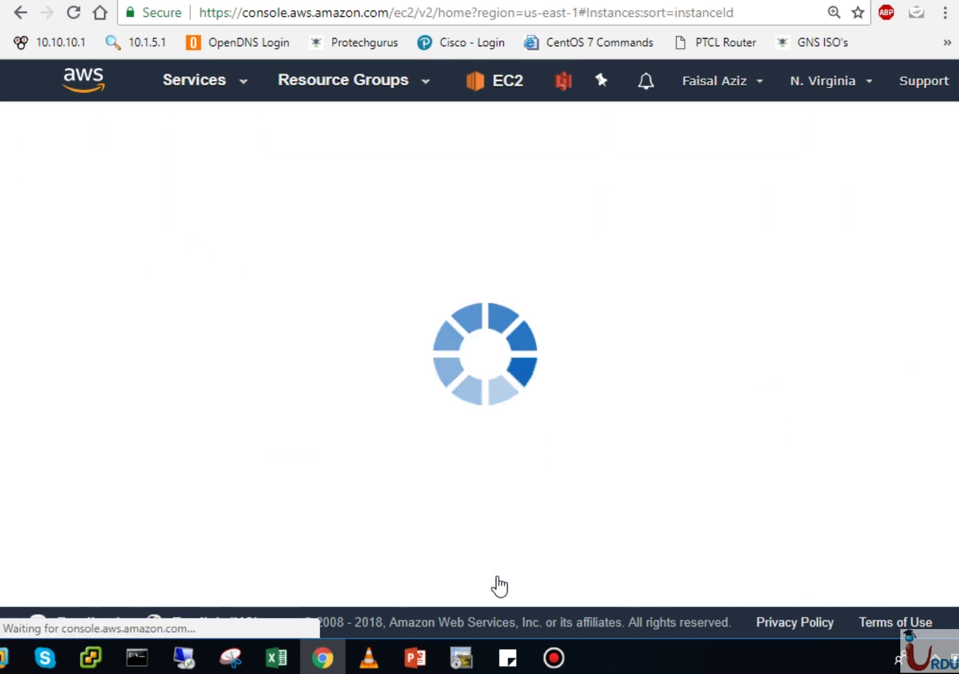
- Open the IAM service's roles list and start creating a new role
click(205, 83)
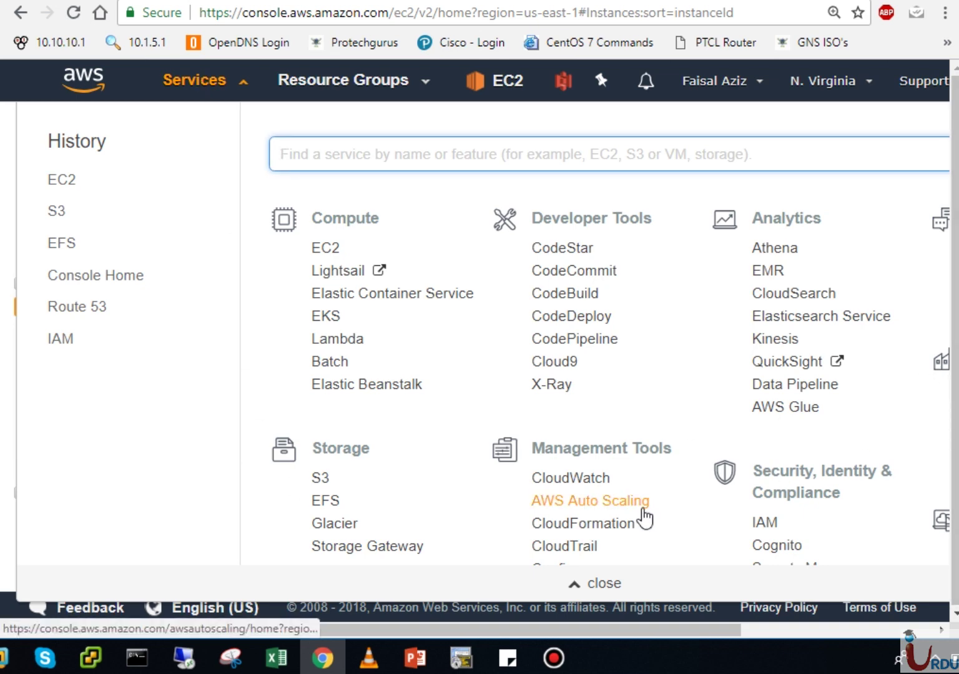
click(766, 522)
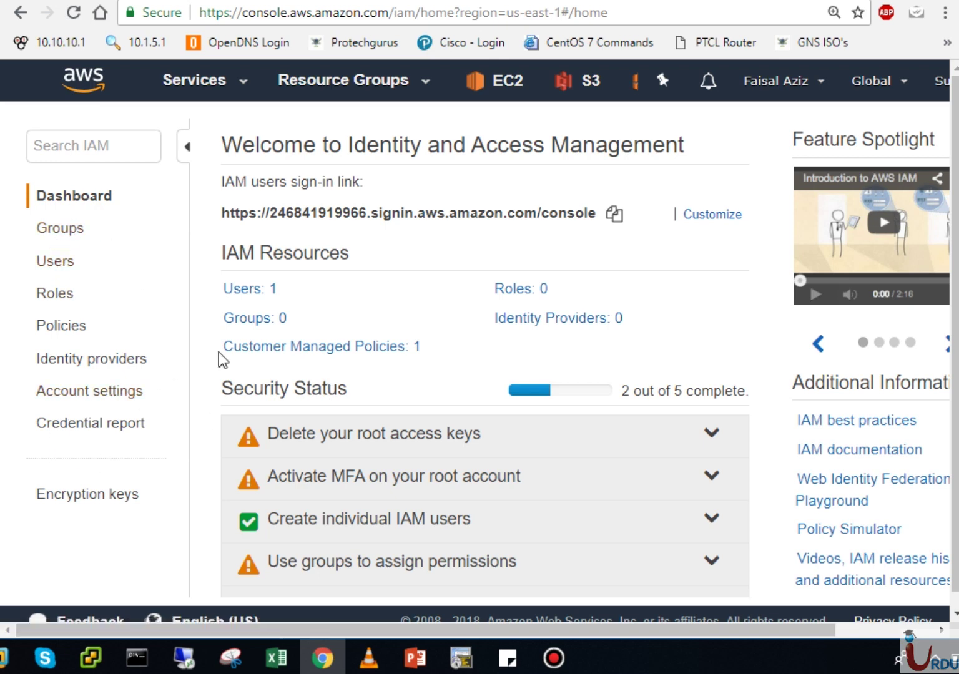
click(65, 295)
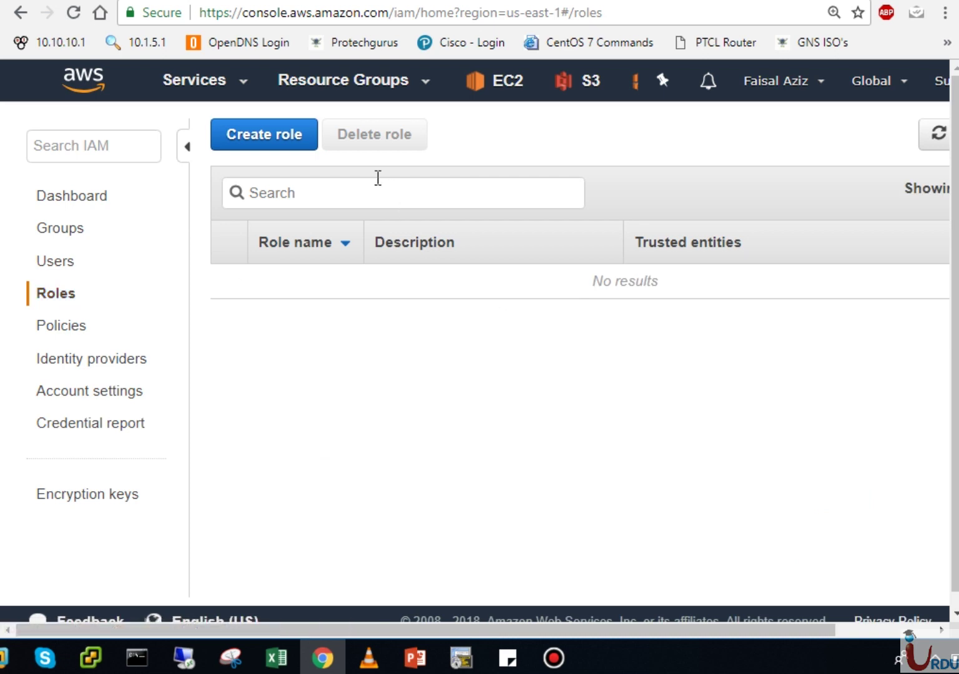
click(301, 146)
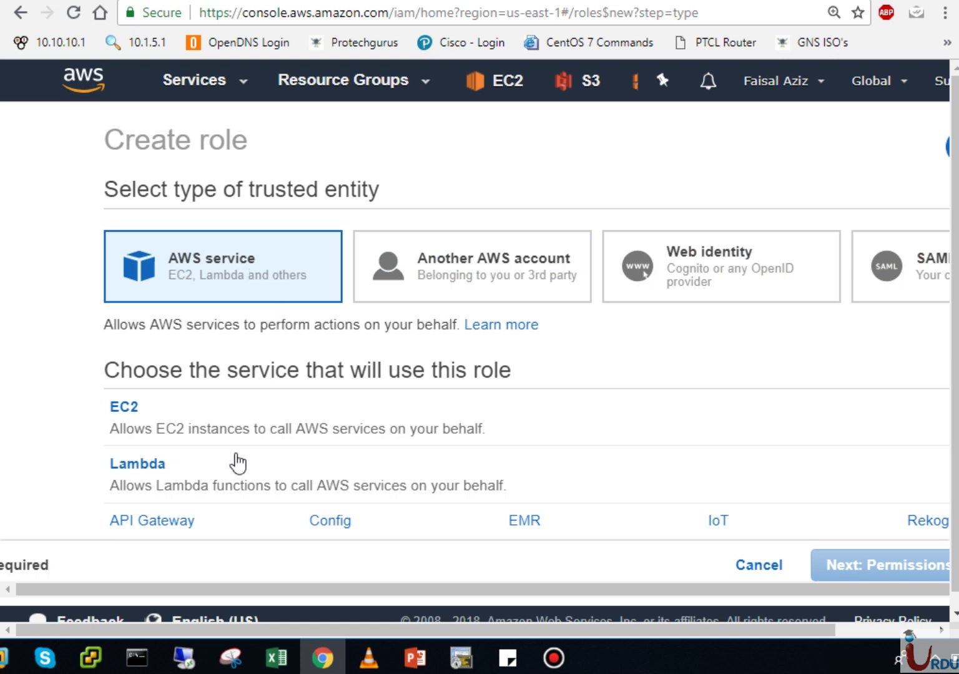
- Examine the trusted entity options for another AWS account and AWS service, and the list of services that can use the role
click(440, 265)
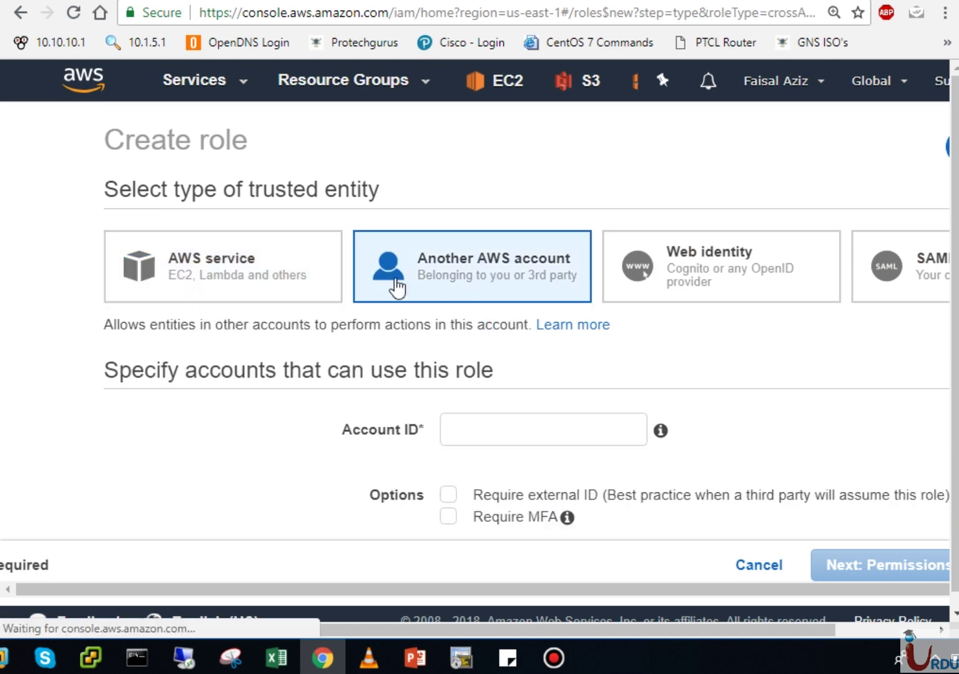
click(220, 278)
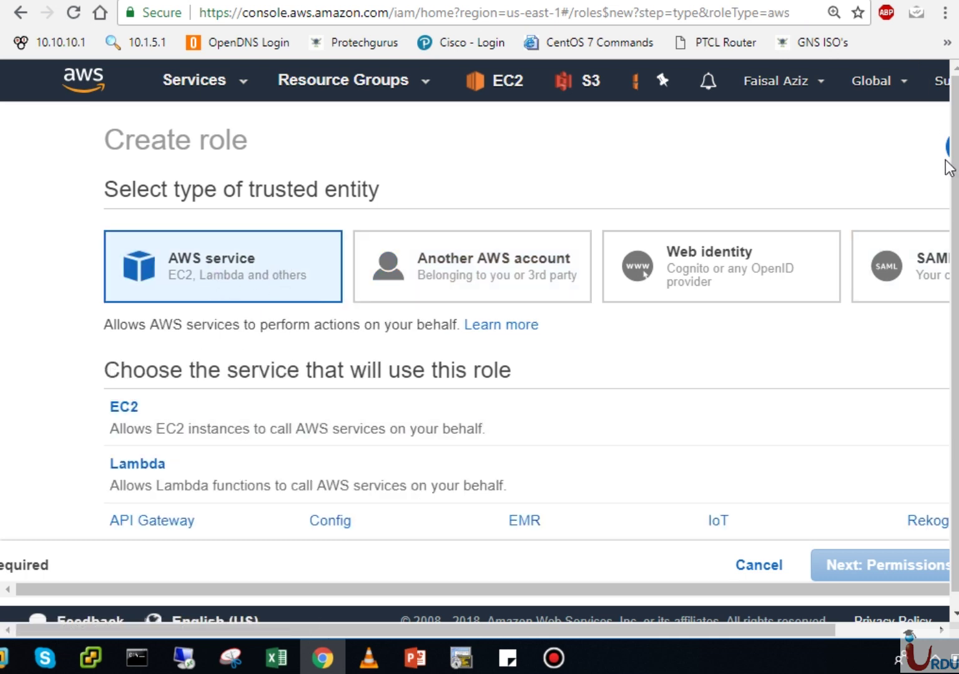
scroll(956, 211, down, 1)
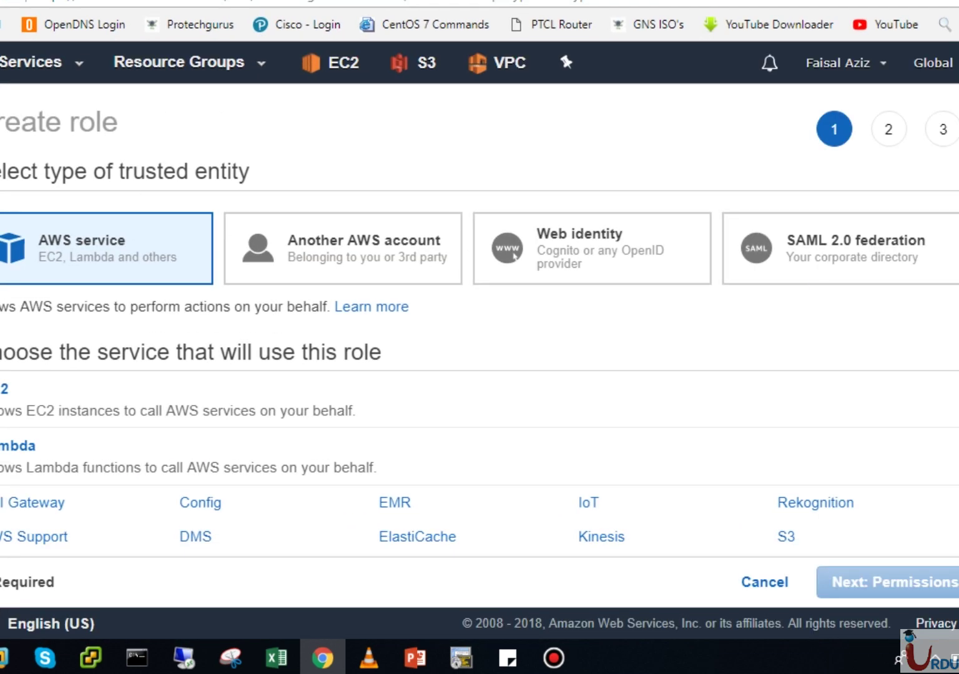
click(958, 0)
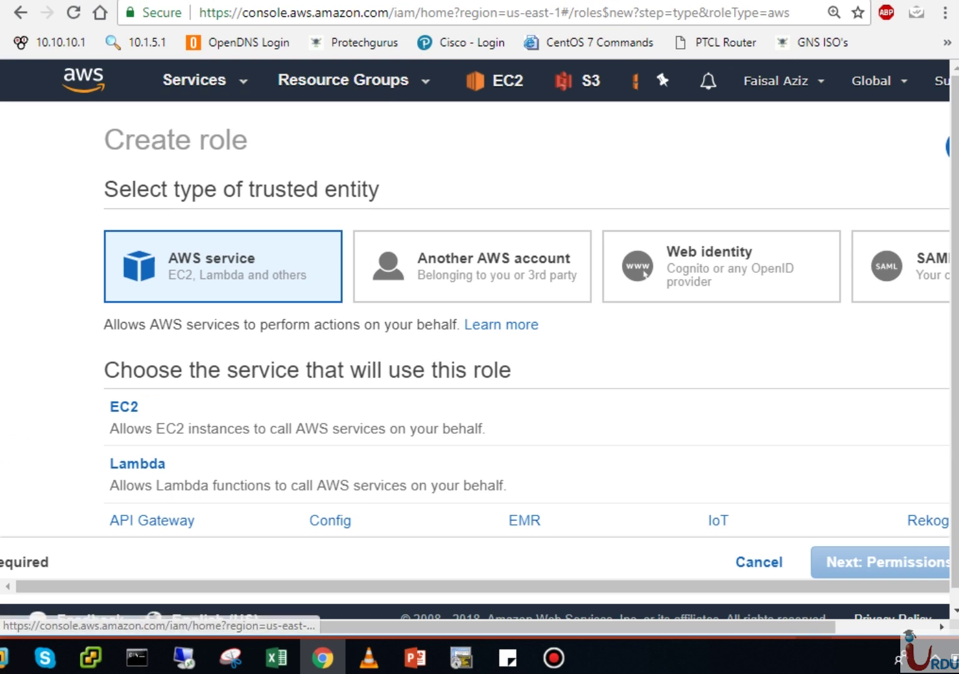
drag(250, 0, 301, 2)
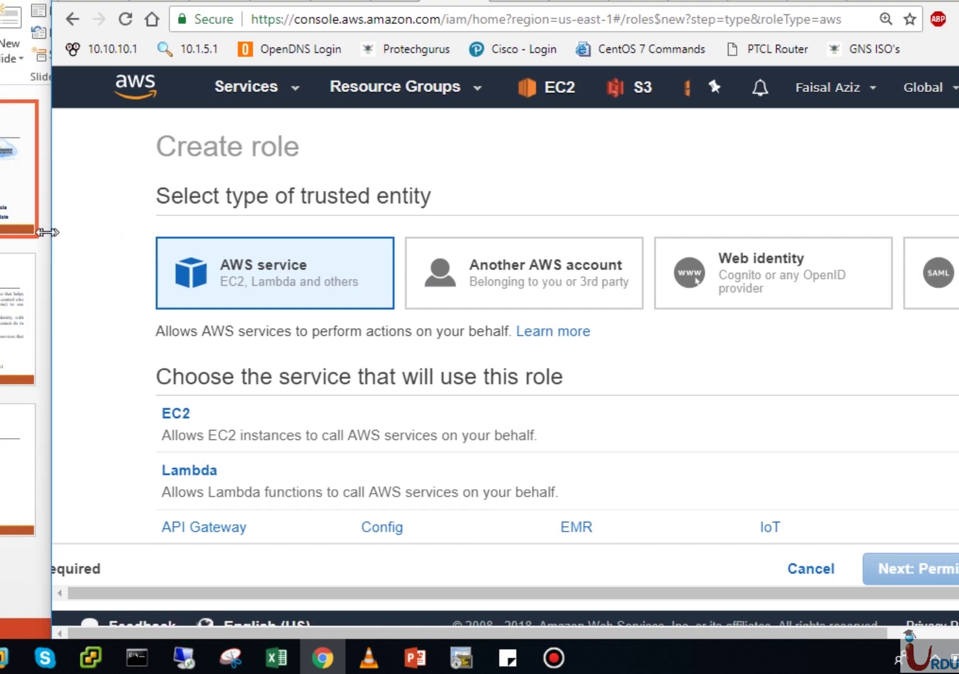
drag(50, 231, 1, 233)
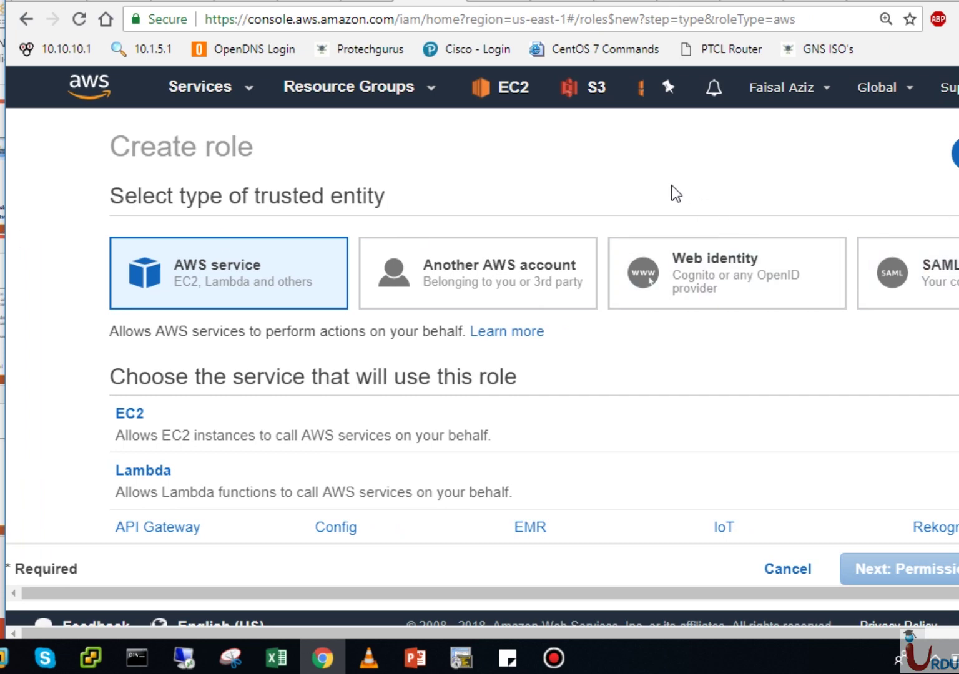
scroll(675, 194, down, 4)
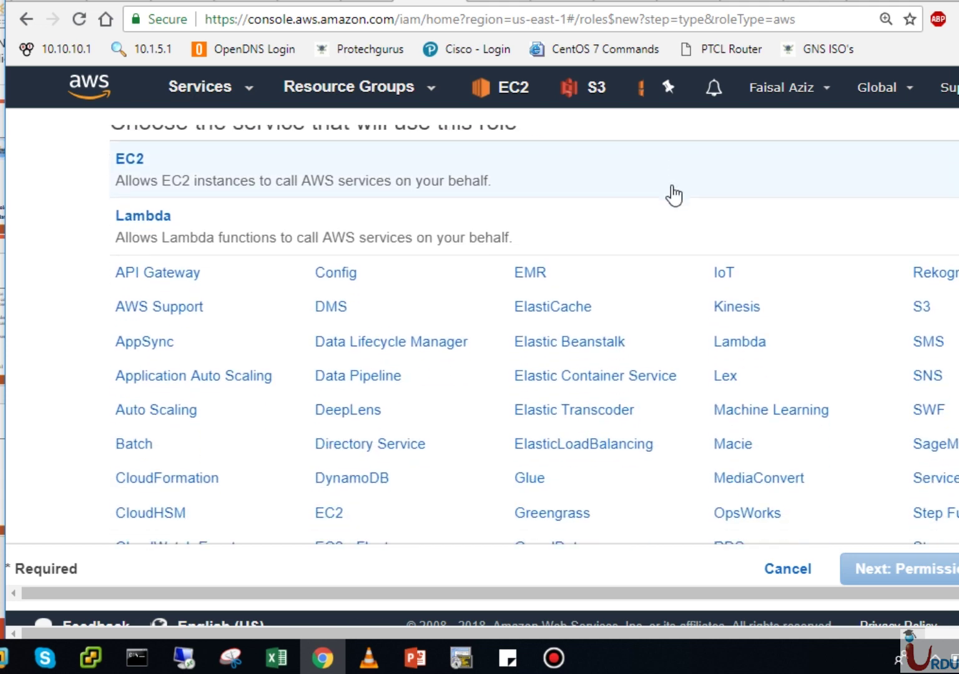
scroll(674, 196, down, 1)
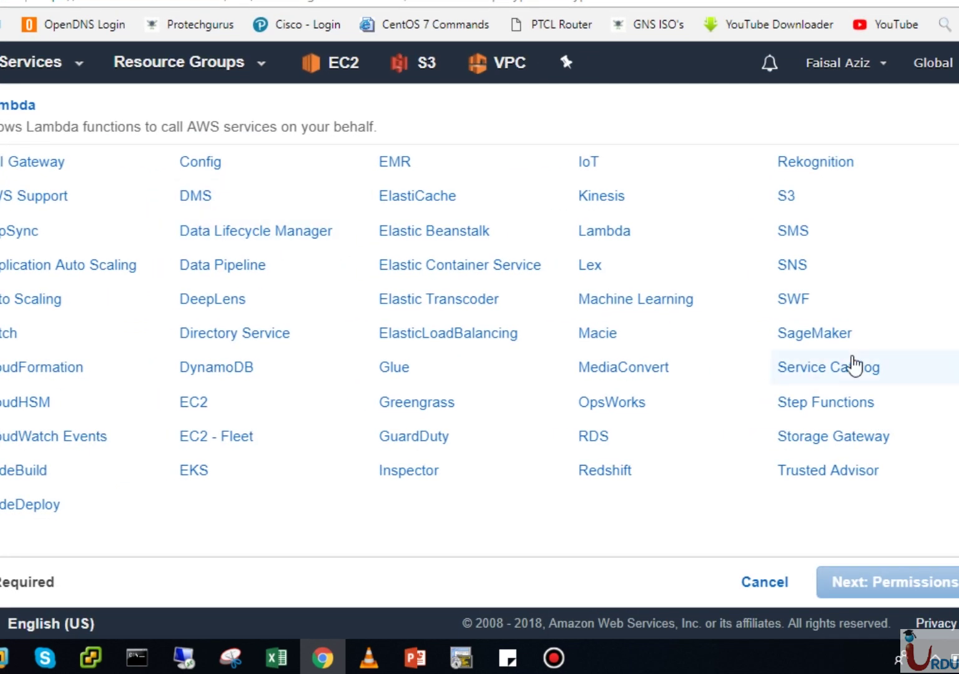
- Choose EC2 as the service that will use the role and proceed to its permissions policies
scroll(479, 322, up, 5)
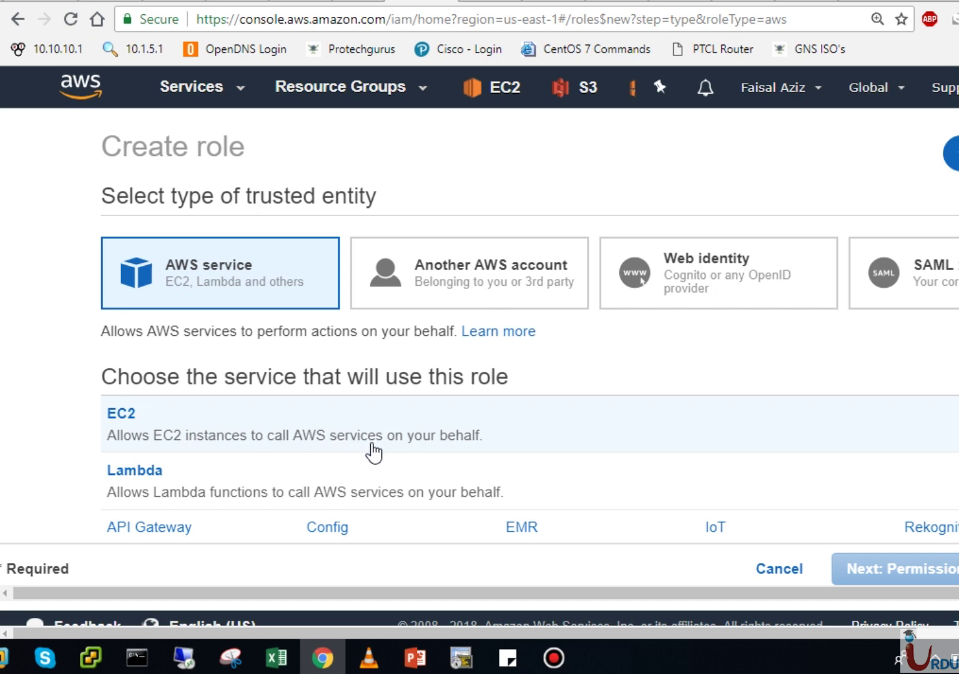
click(248, 441)
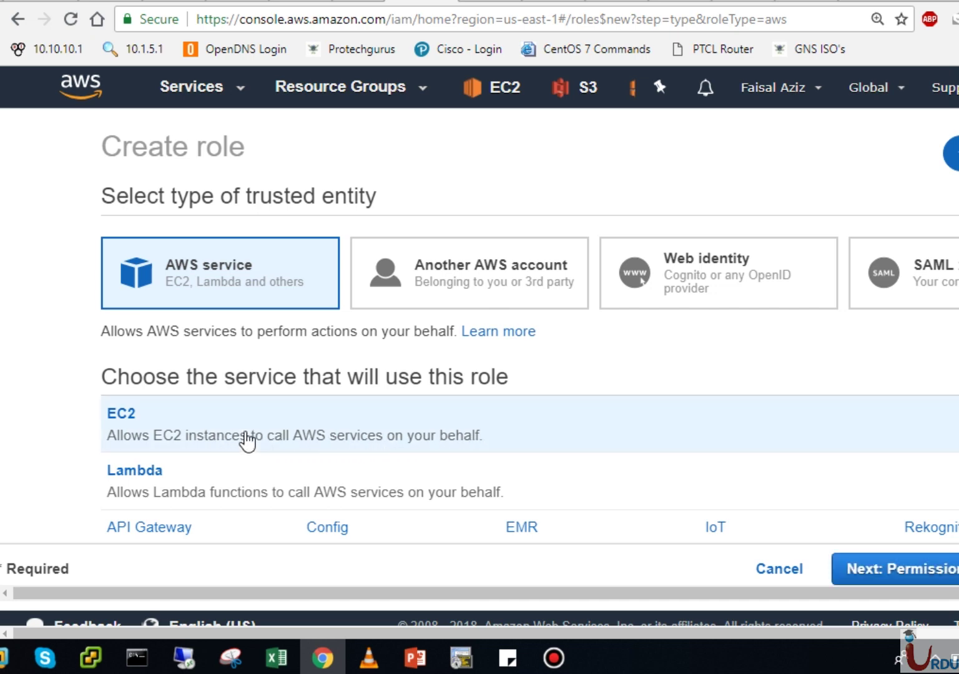
click(854, 571)
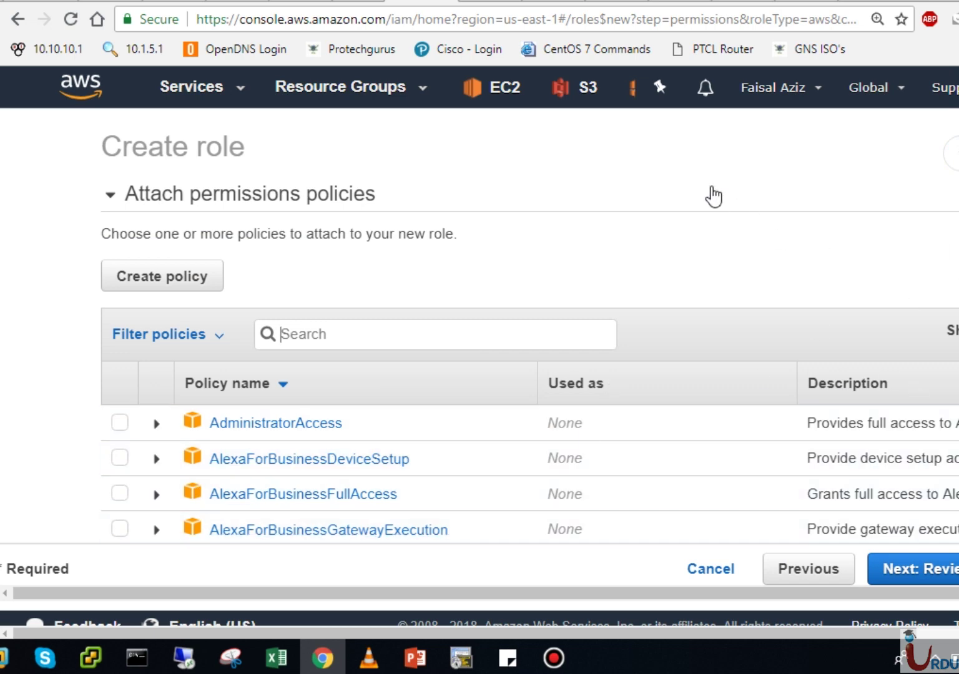
- Filter the permissions policies available for the new role by s3
scroll(705, 275, down, 5)
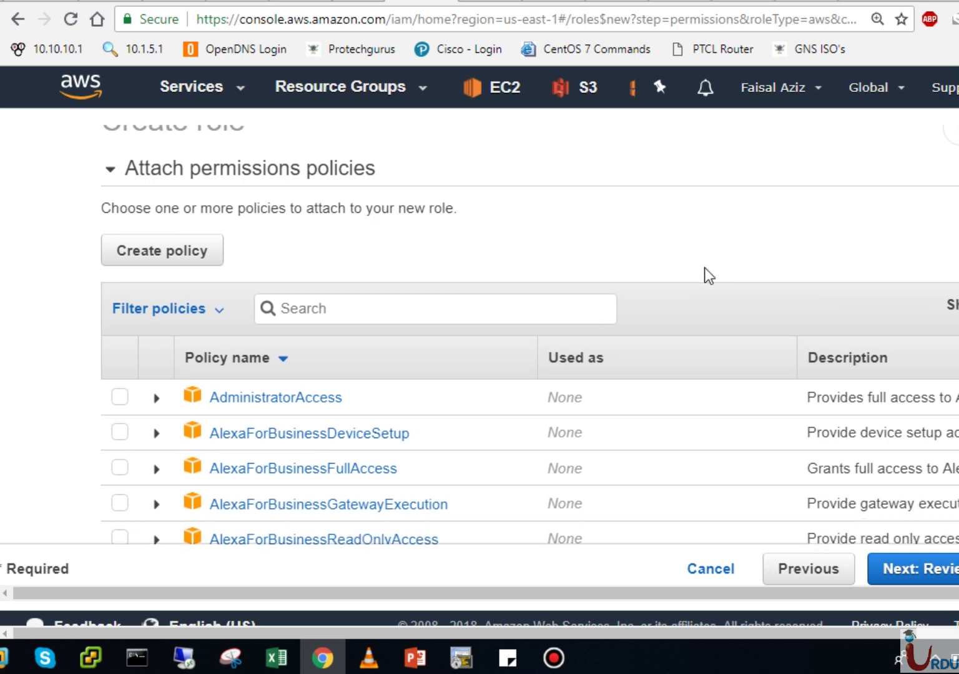
scroll(707, 274, up, 5)
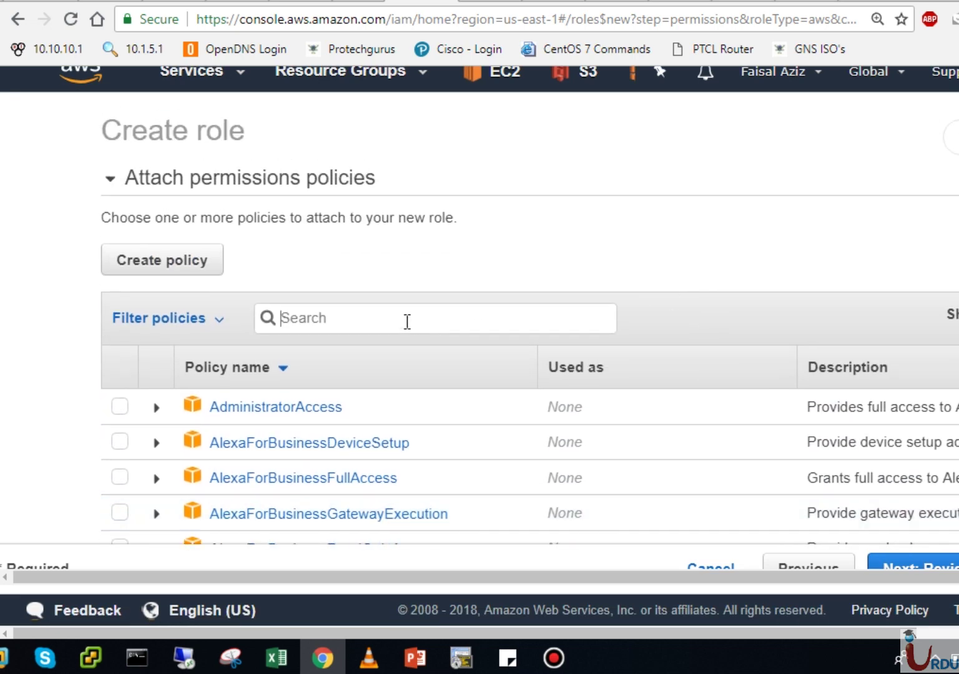
text(s3)
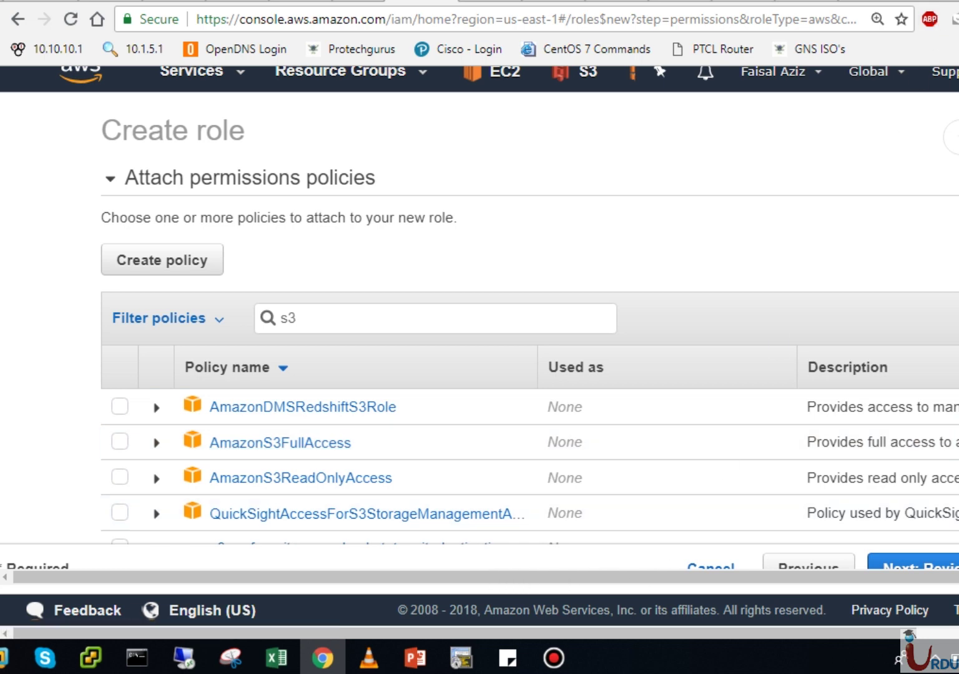
key(super+Up)
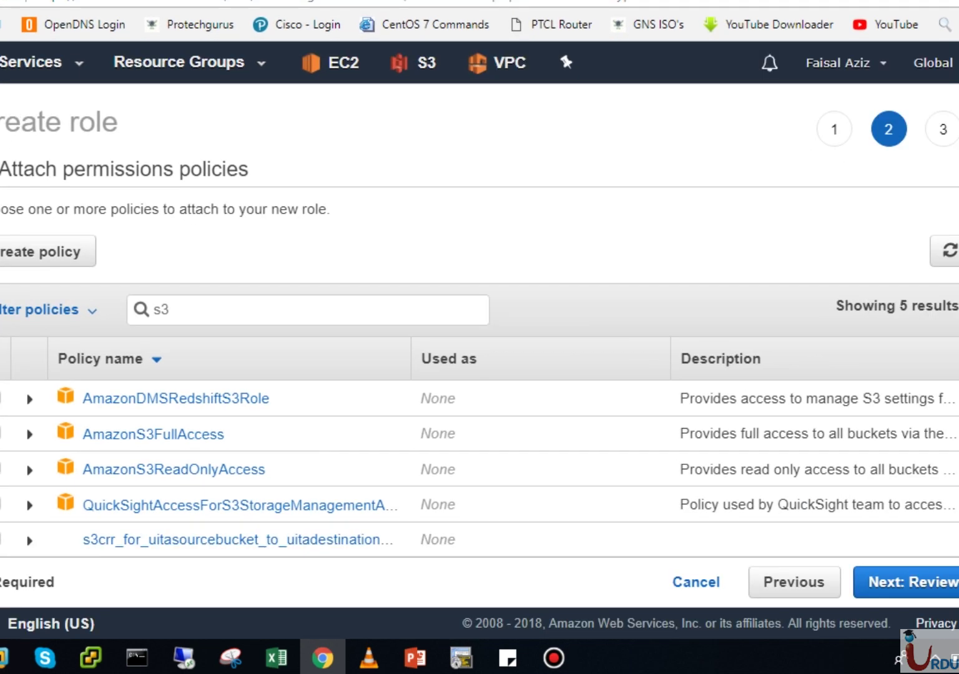
key(ctrl+shift+m)
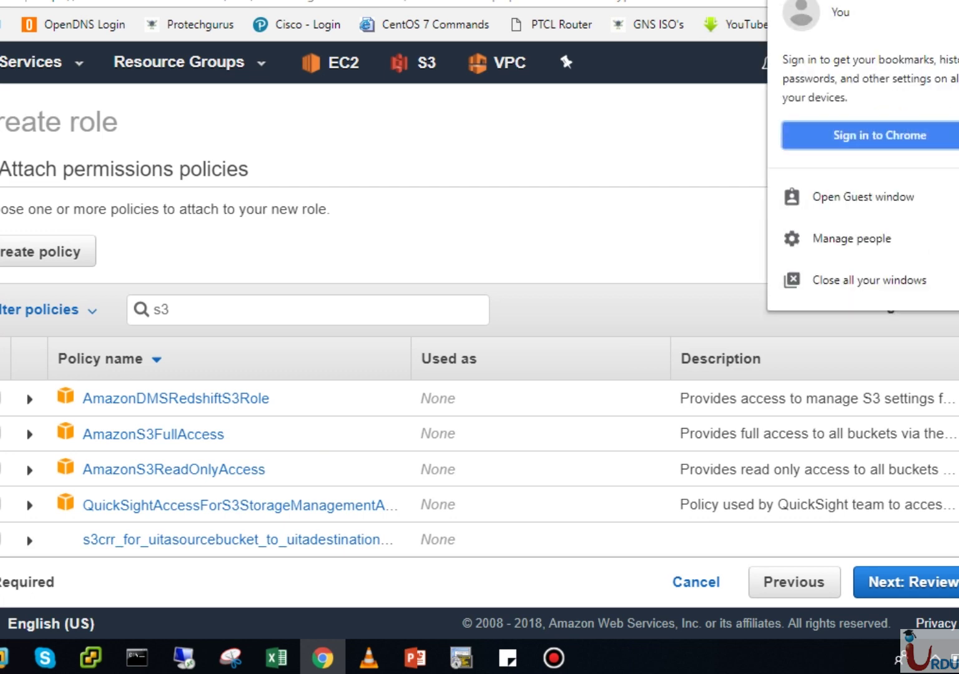
key(Escape)
key(ctrl+t)
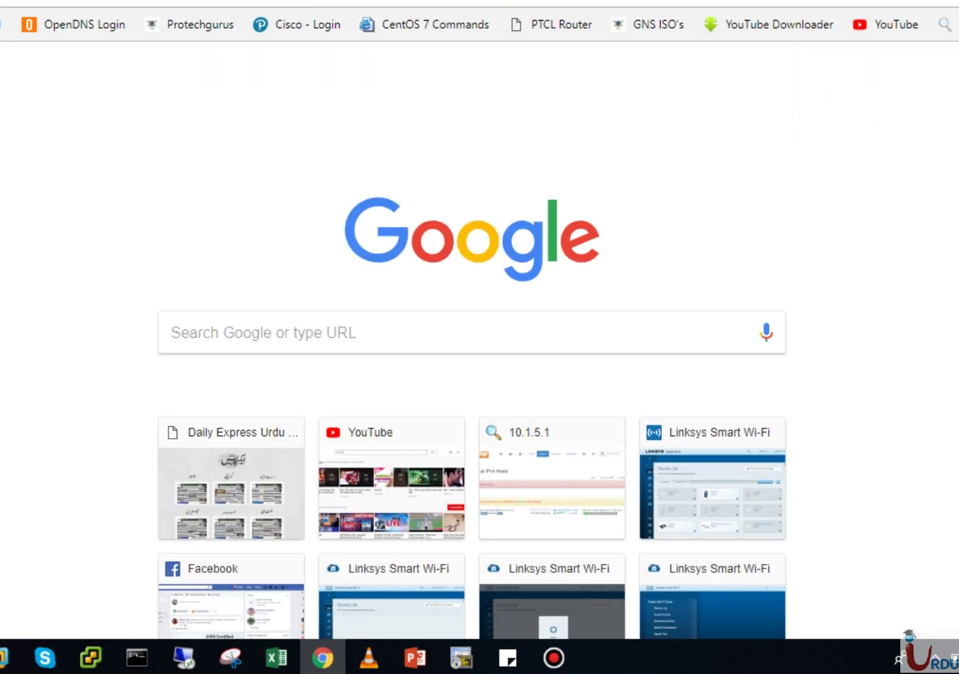
key(ctrl+w)
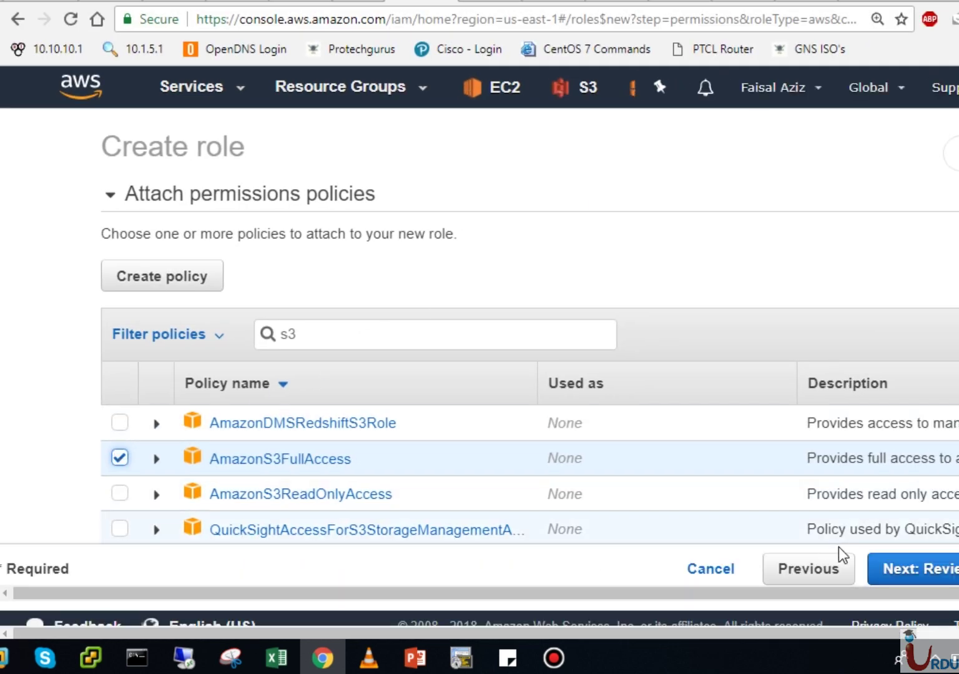
- Attach the AmazonS3FullAccess policy to the role and create it with the name S3Fulladminaccess
click(906, 568)
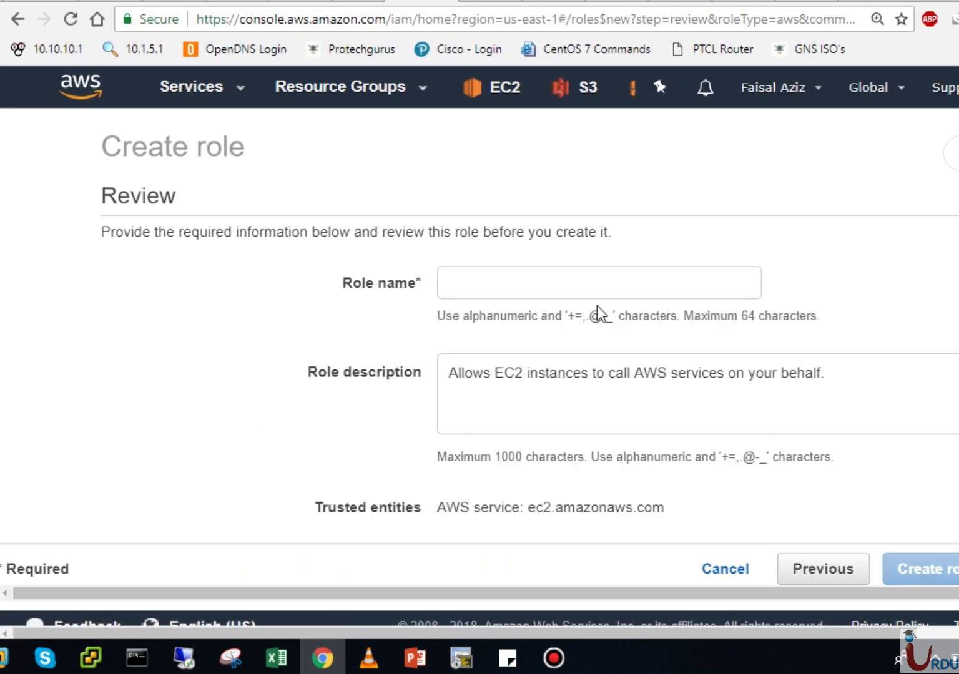
click(585, 286)
text(S#)
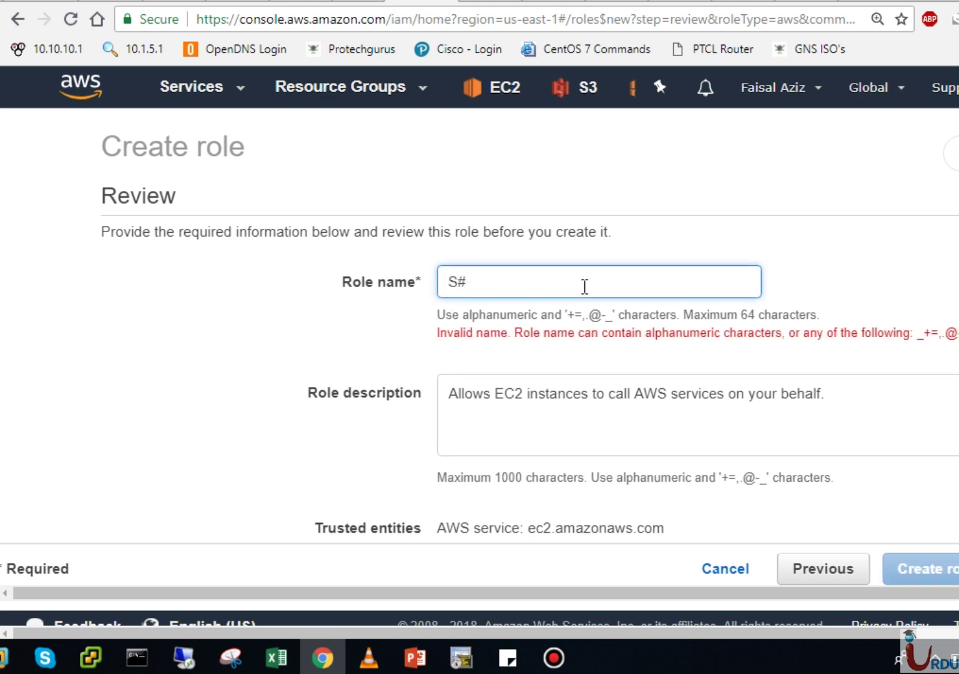
key(BackSpace)
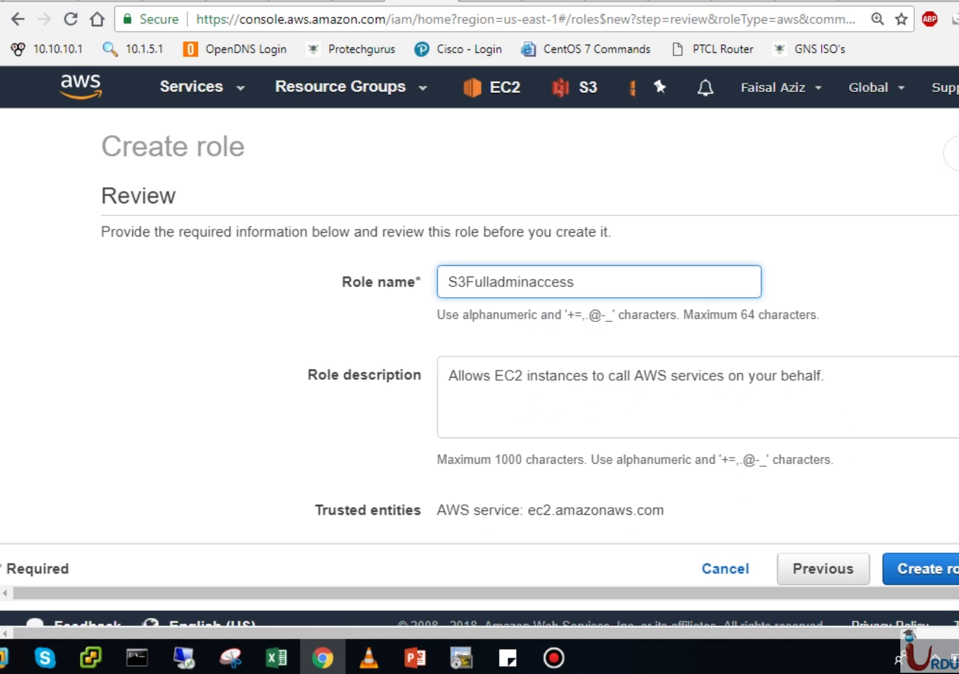
click(911, 564)
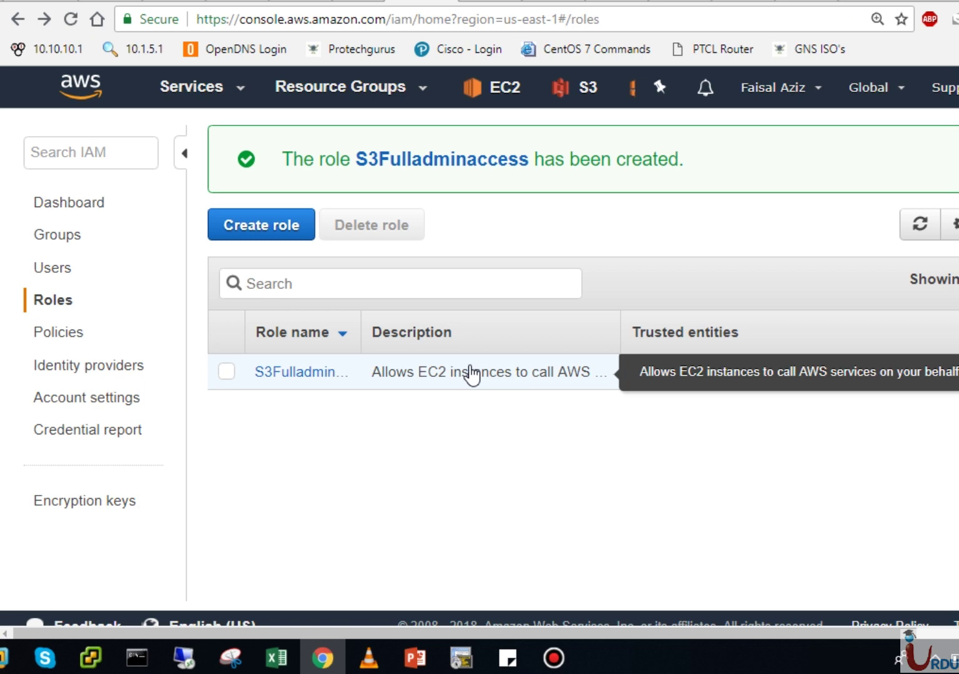
- Open the S3Fulladminaccess role and examine its summary, trust relationships and Access Advisor information
click(295, 375)
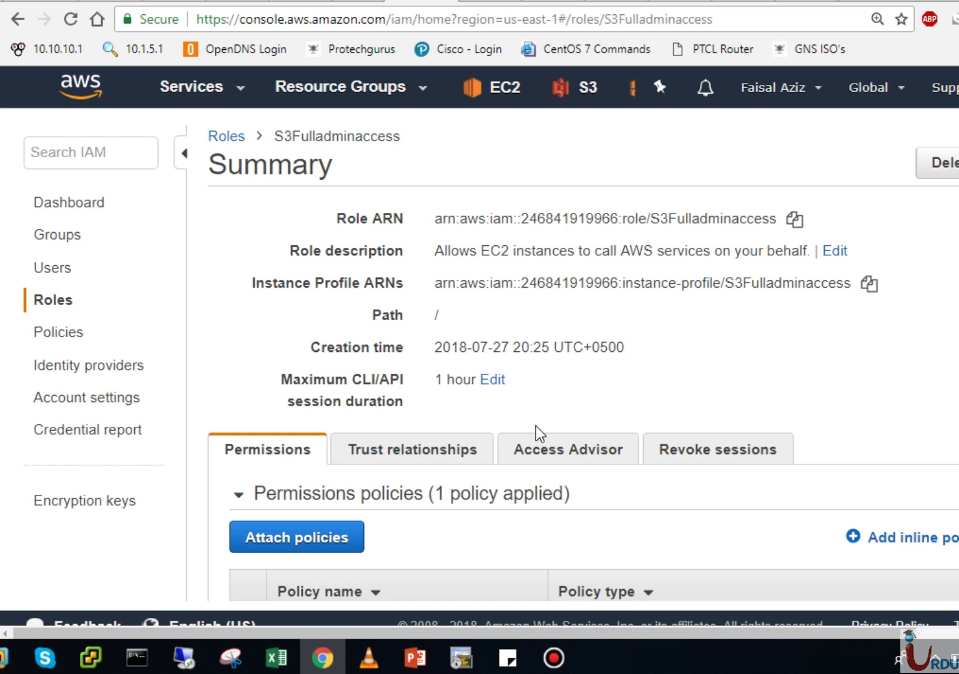
scroll(479, 347, down, 1)
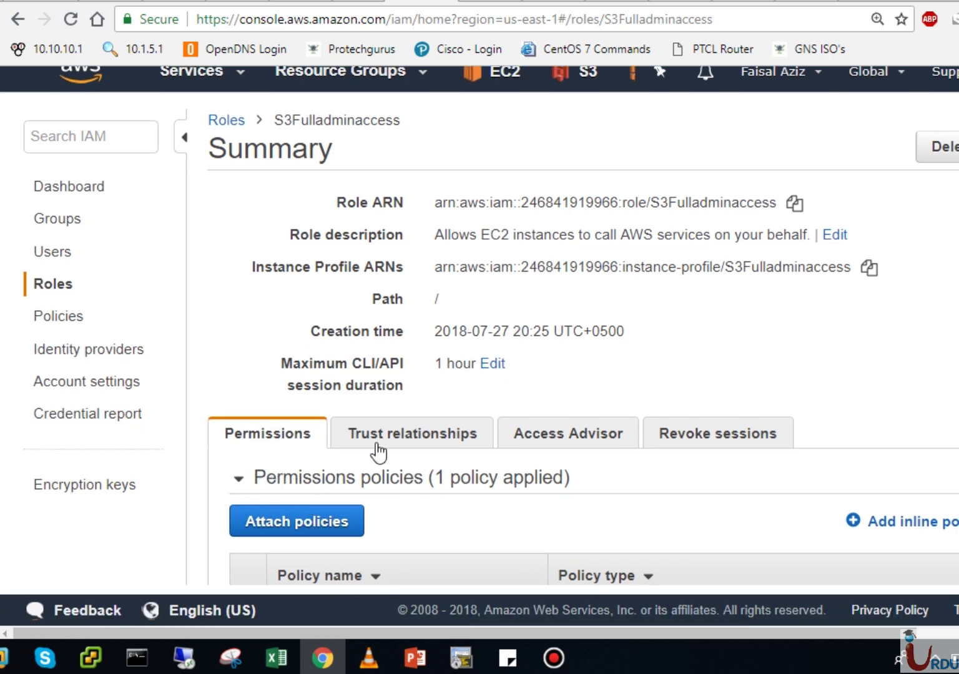
click(409, 435)
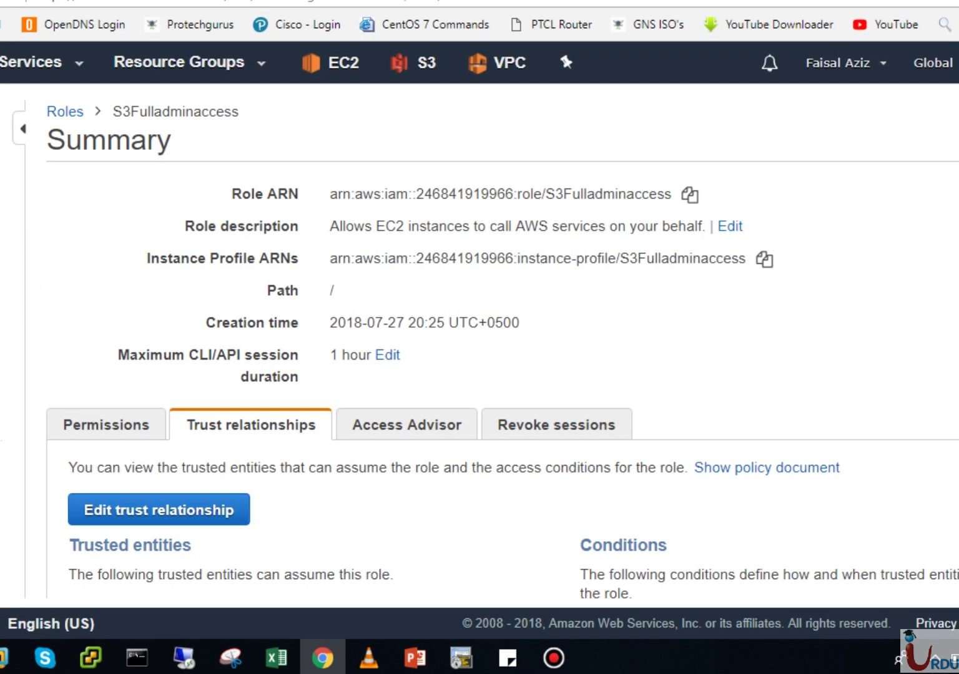
drag(46, 111, 746, 259)
scroll(475, 375, down, 2)
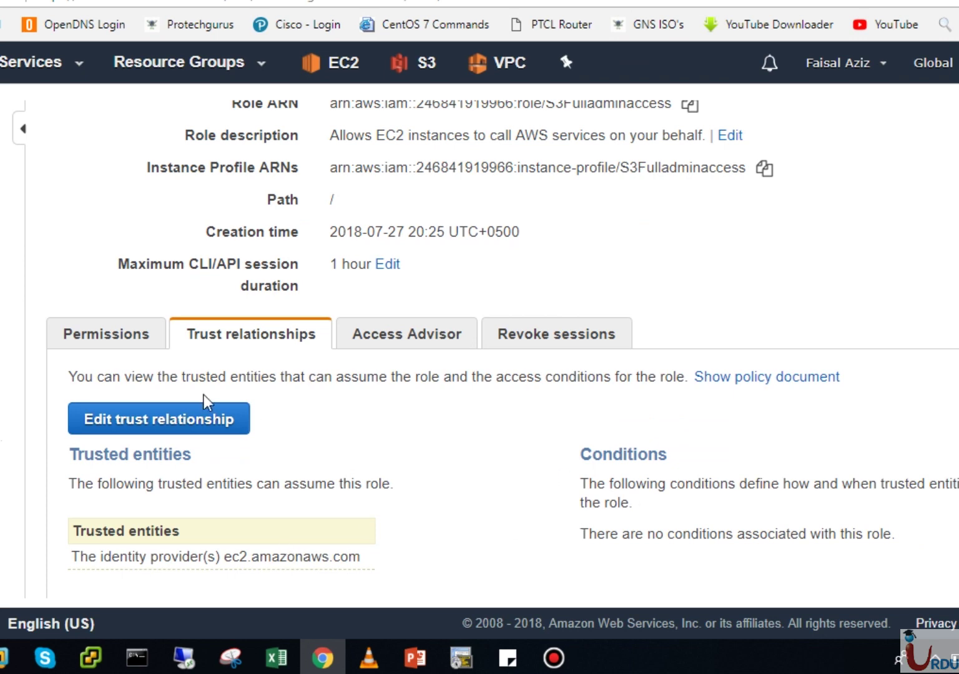
click(392, 342)
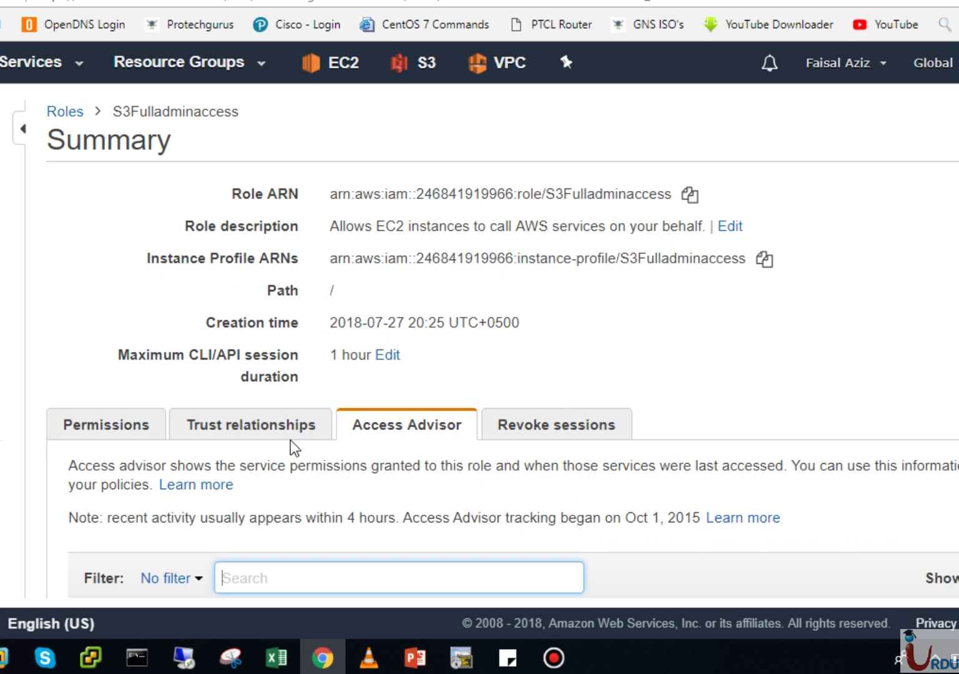
- Examine the JSON definition of the AmazonS3FullAccess policy among the role's permissions
click(131, 437)
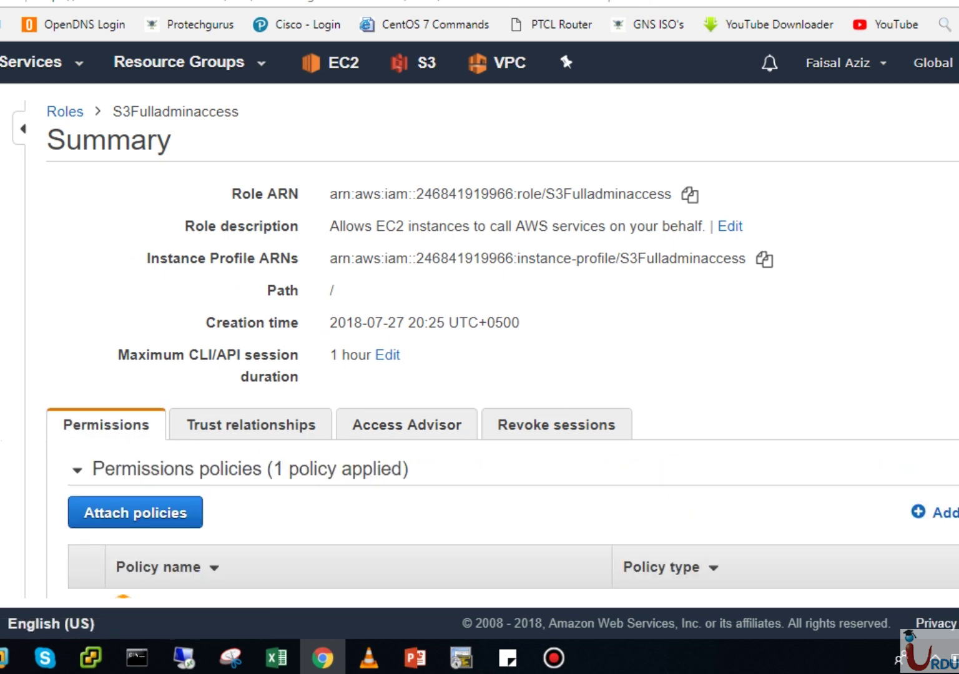
scroll(242, 475, down, 2)
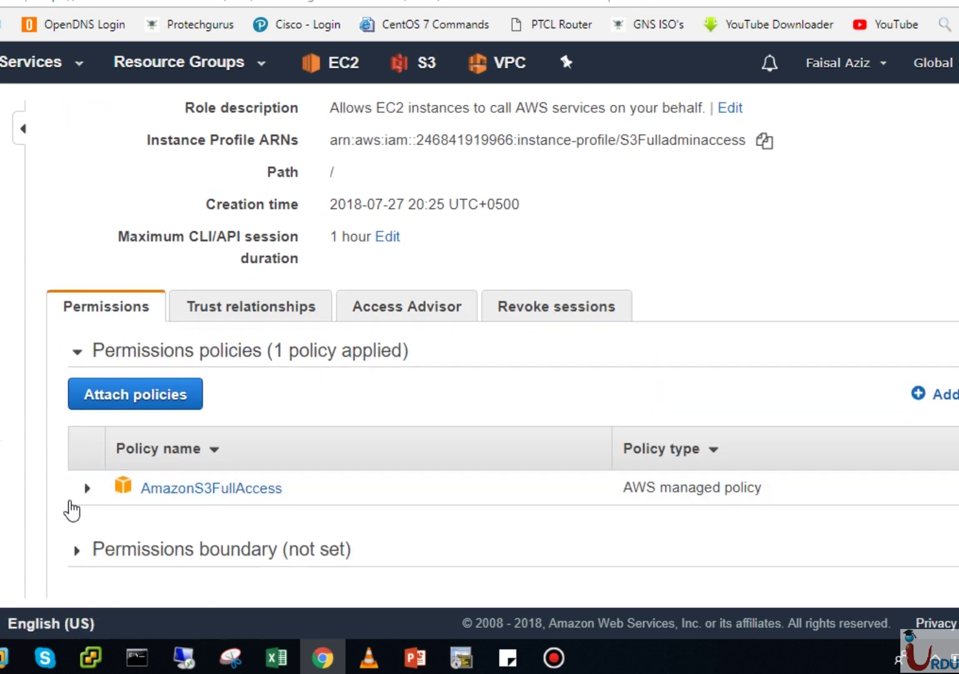
click(87, 489)
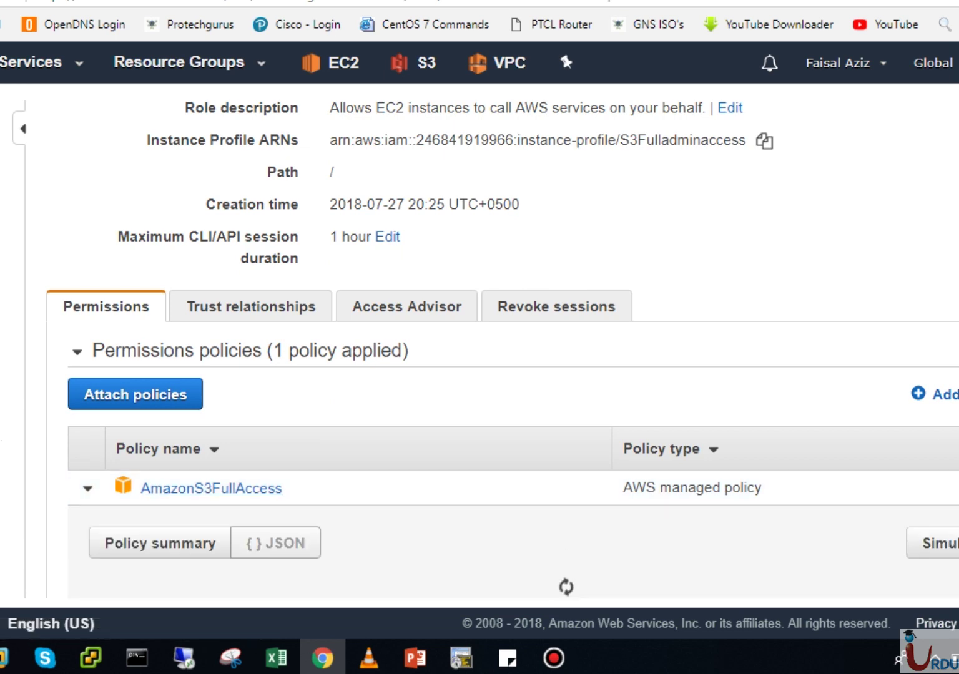
scroll(509, 387, down, 4)
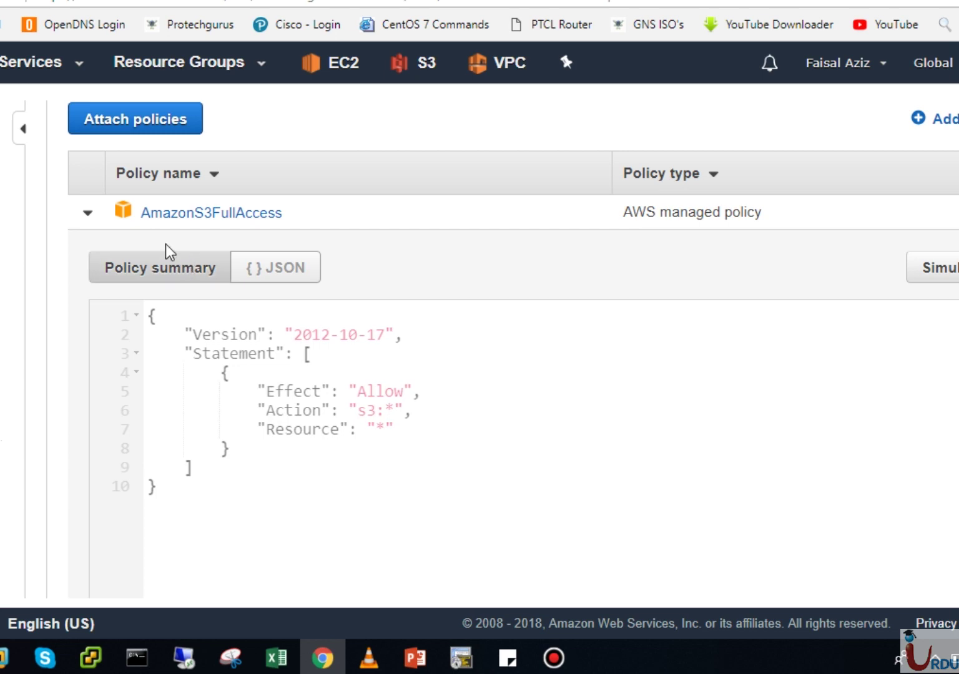
click(87, 214)
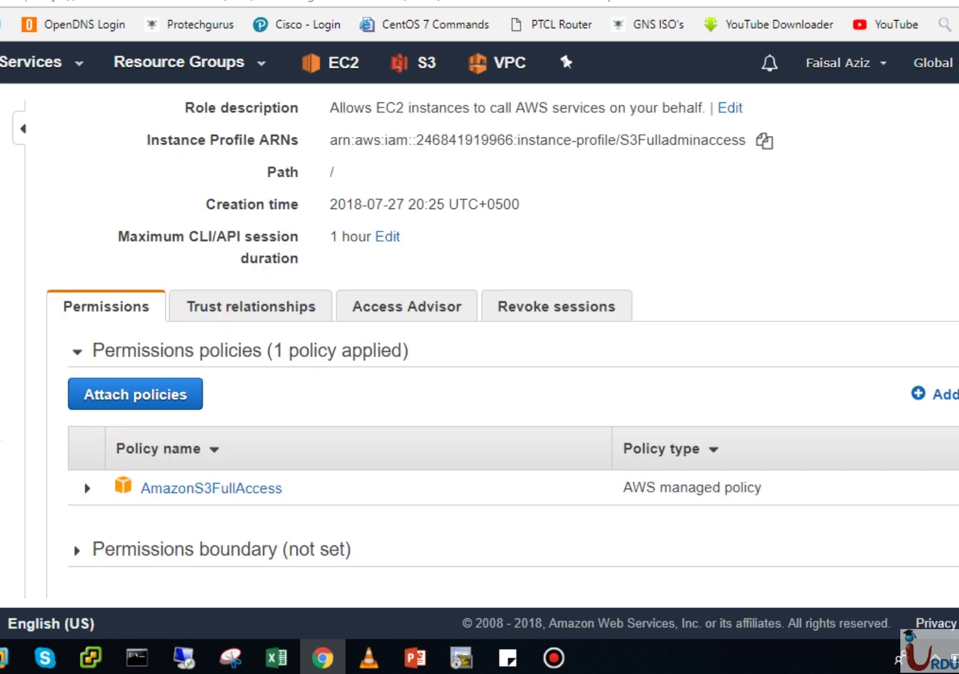
- Start launching an EC2 instance from the Amazon Linux 2 AMI (HVM), SSD Volume Type, with the t2.micro instance type
click(41, 62)
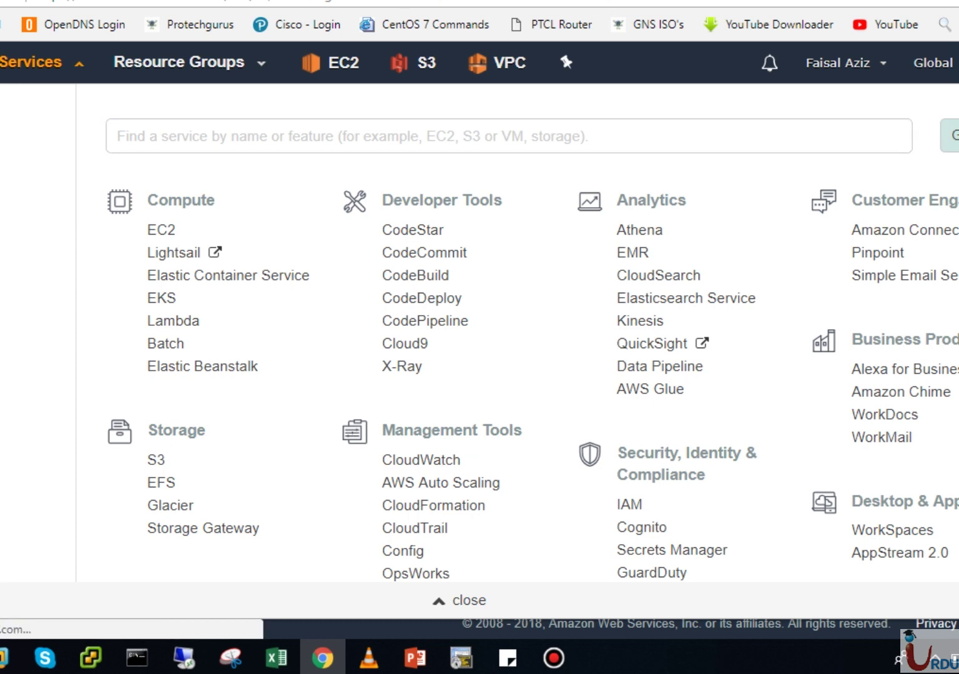
click(455, 237)
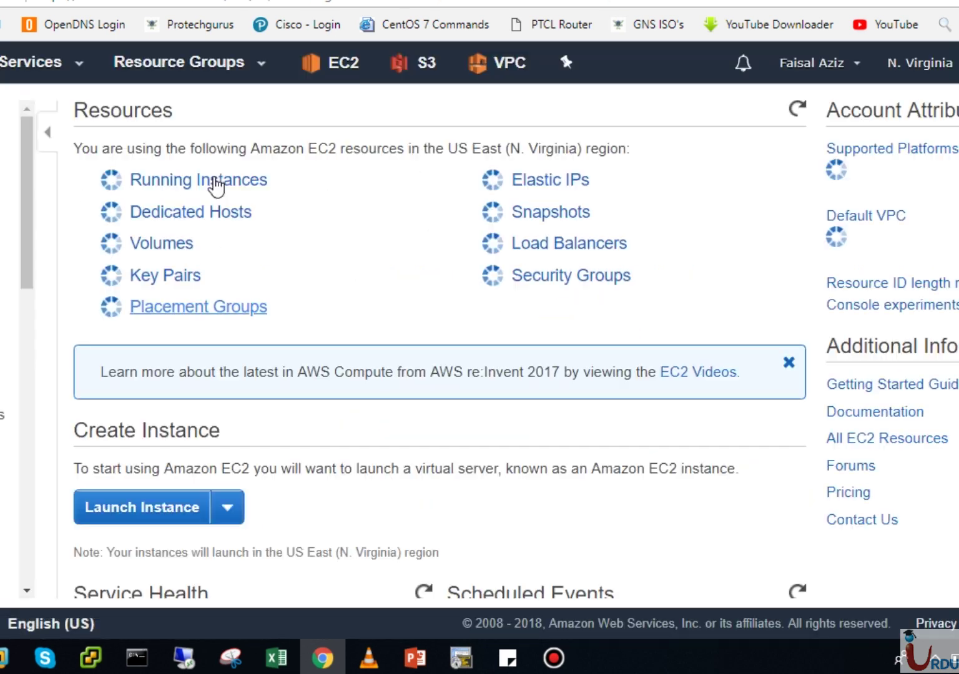
click(215, 187)
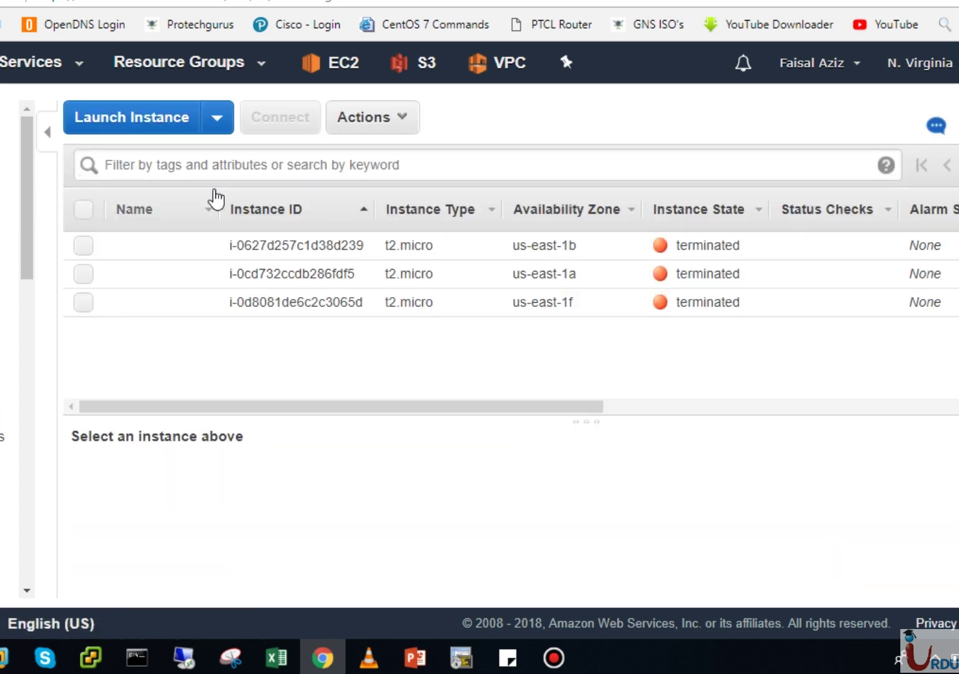
click(139, 124)
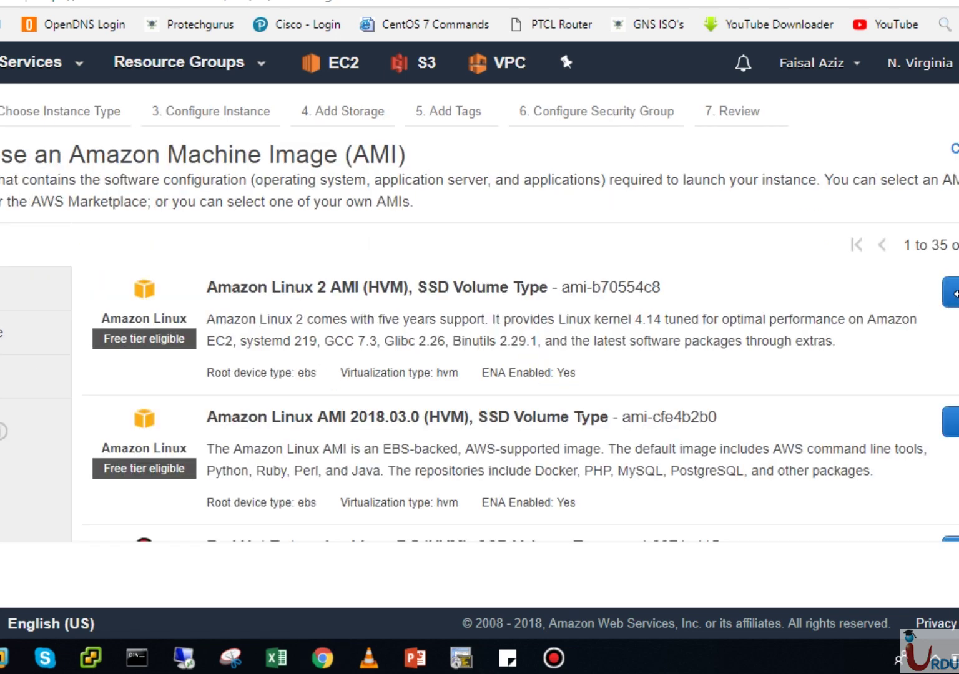
click(952, 292)
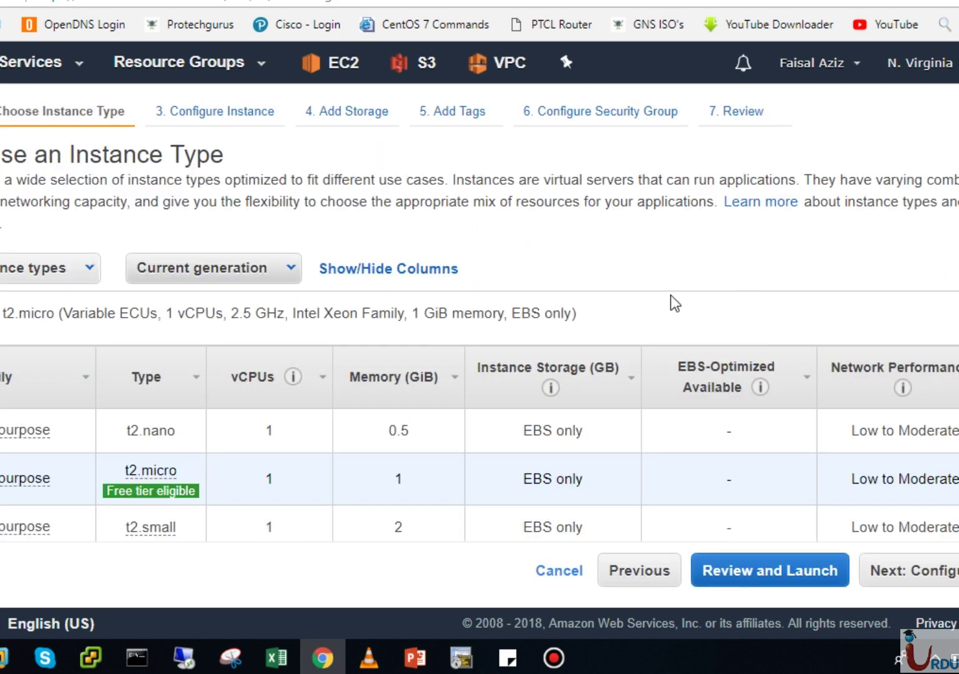
click(936, 580)
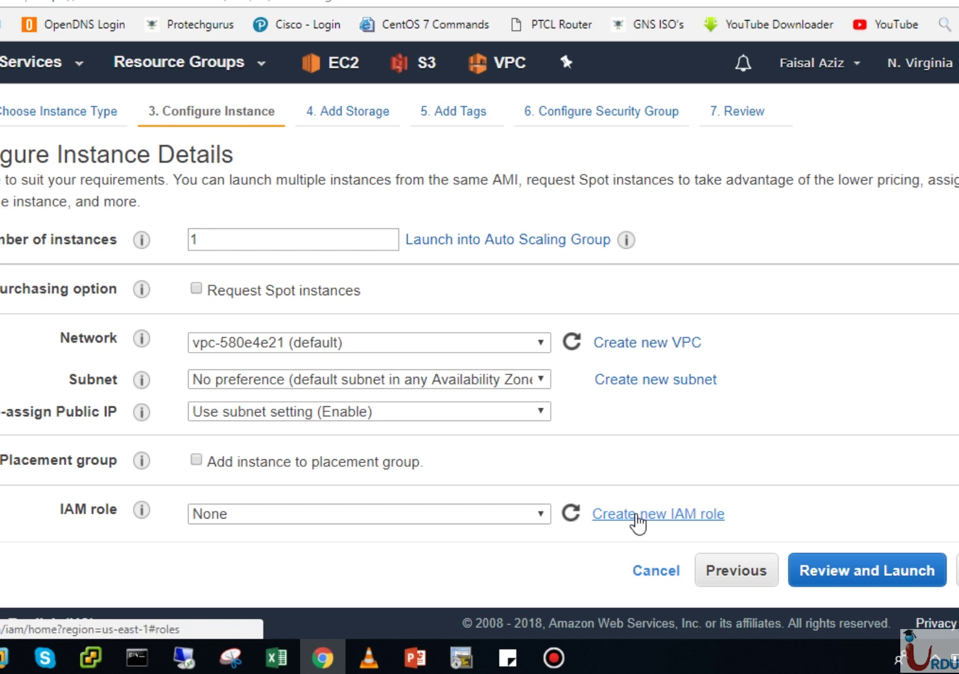
- Assign the S3Fulladminaccess IAM role to the instance and accept the default storage and tag settings
click(534, 512)
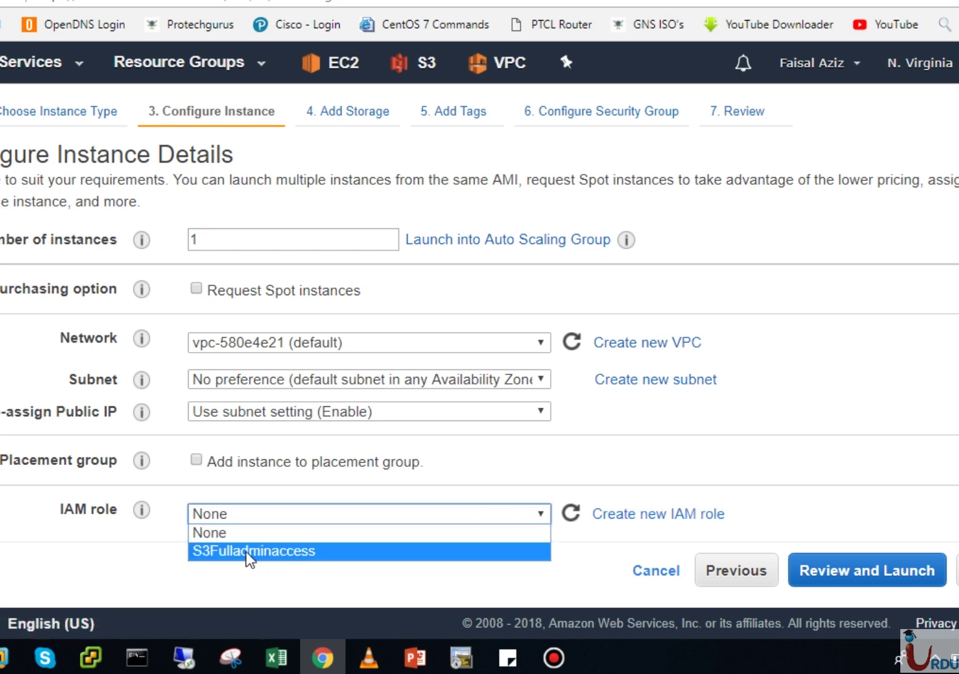
click(280, 553)
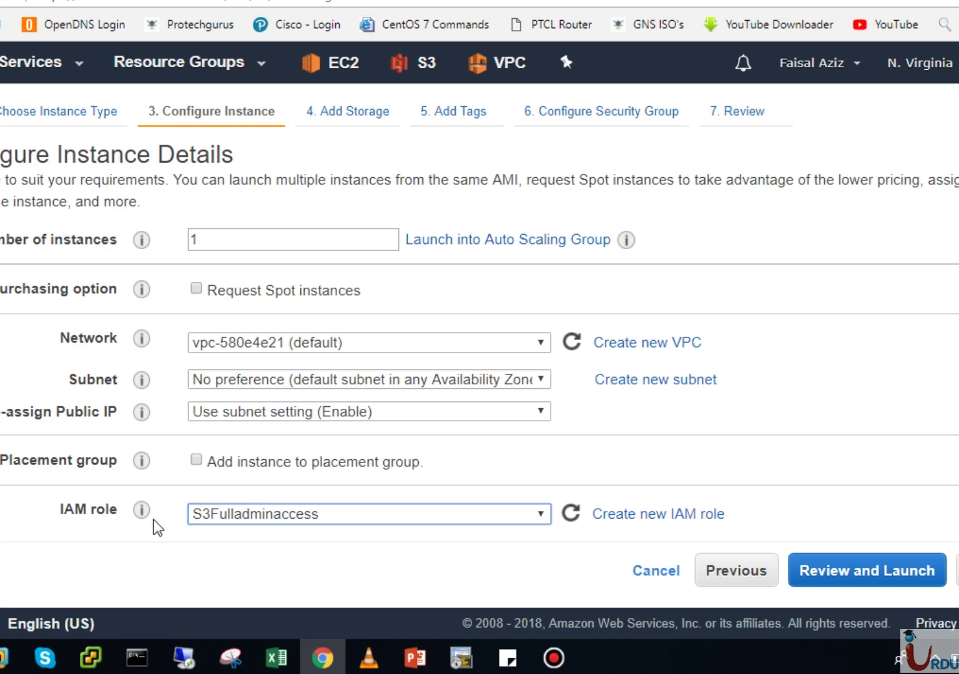
mouse_move(149, 510)
click(957, 571)
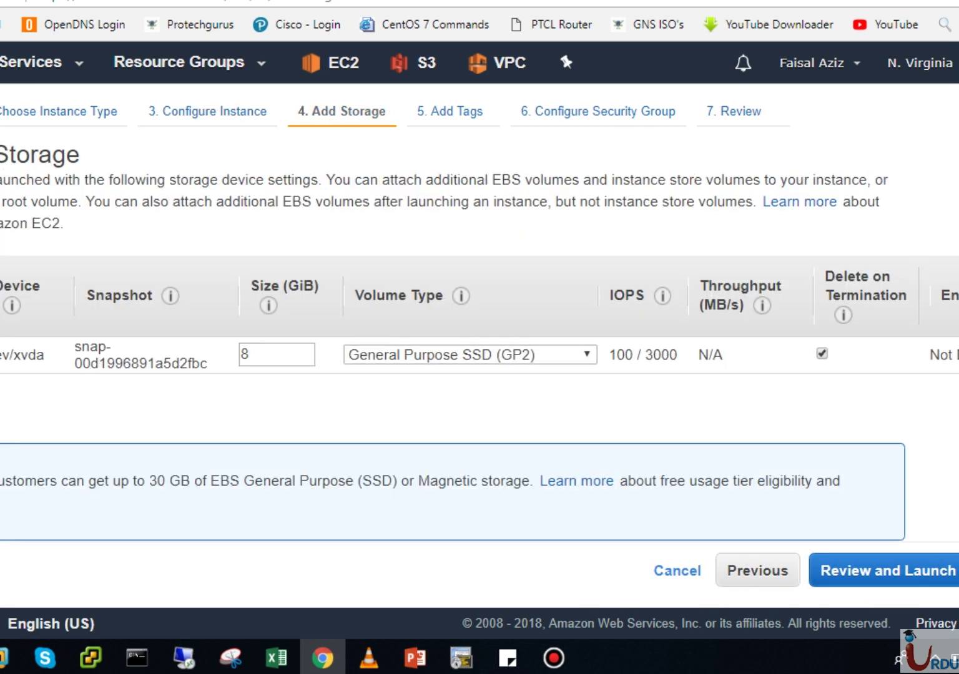
click(958, 570)
click(958, 571)
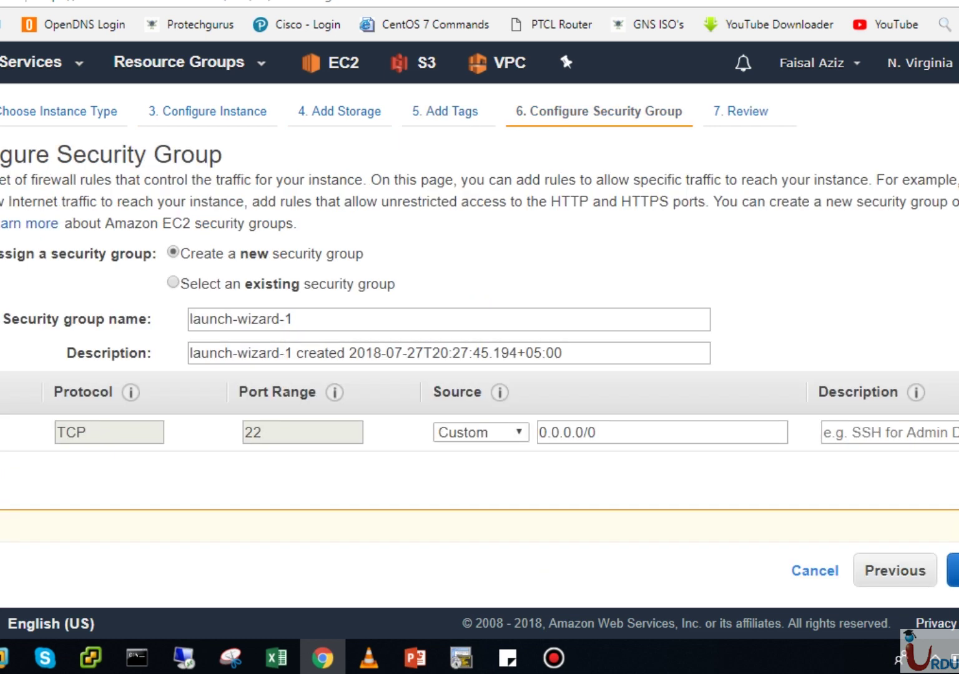
- Assign the existing SSH security group to the new instance
click(958, 571)
click(958, 570)
click(285, 286)
click(185, 393)
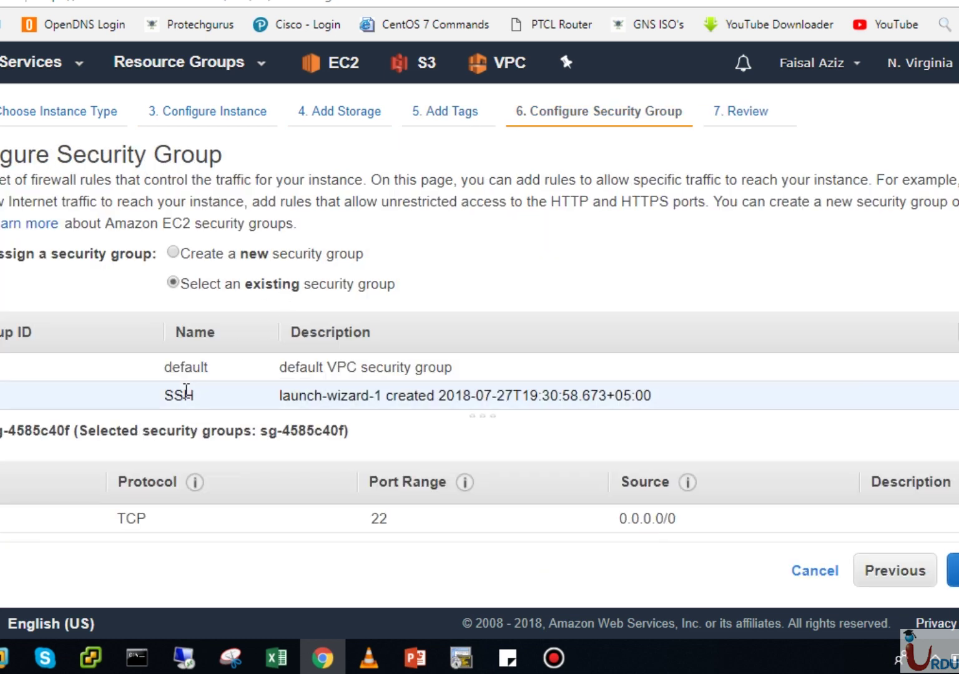
- Launch the reviewed instance with the existing LinuxKeyPair key pair, acknowledging access to its private key file
click(958, 571)
click(958, 570)
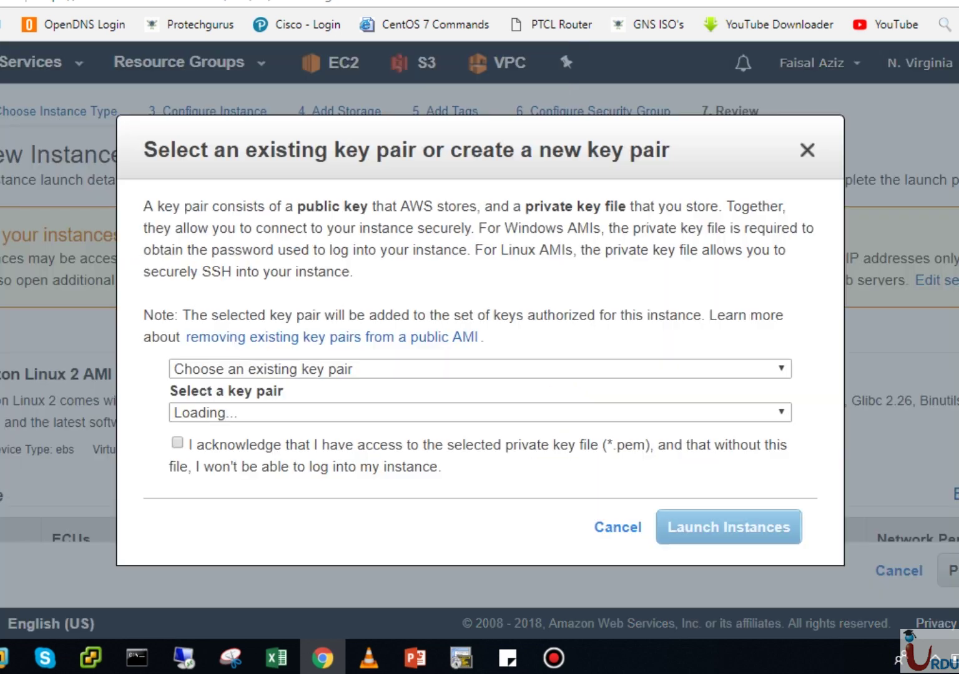
click(381, 448)
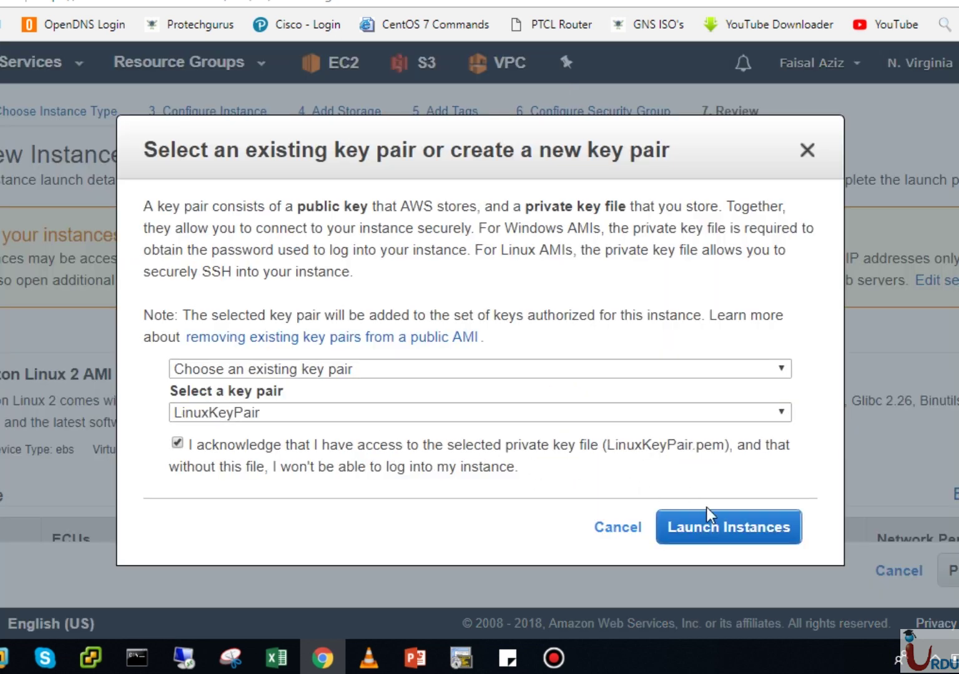
click(709, 523)
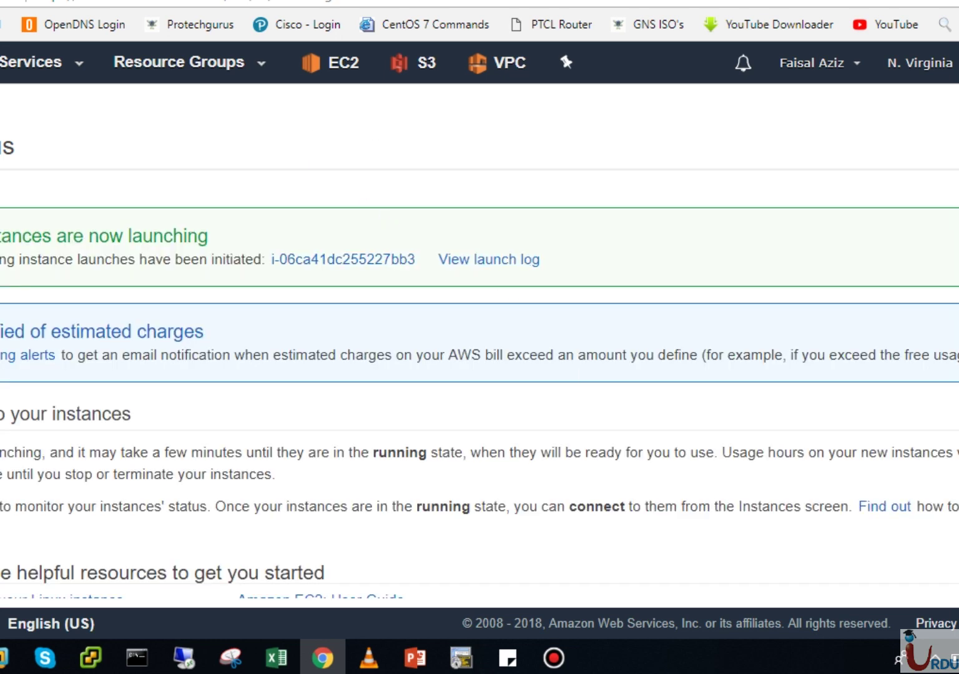
- Show the instances list and examine the system and instance status checks of the newly launched instance
scroll(479, 375, down, 3)
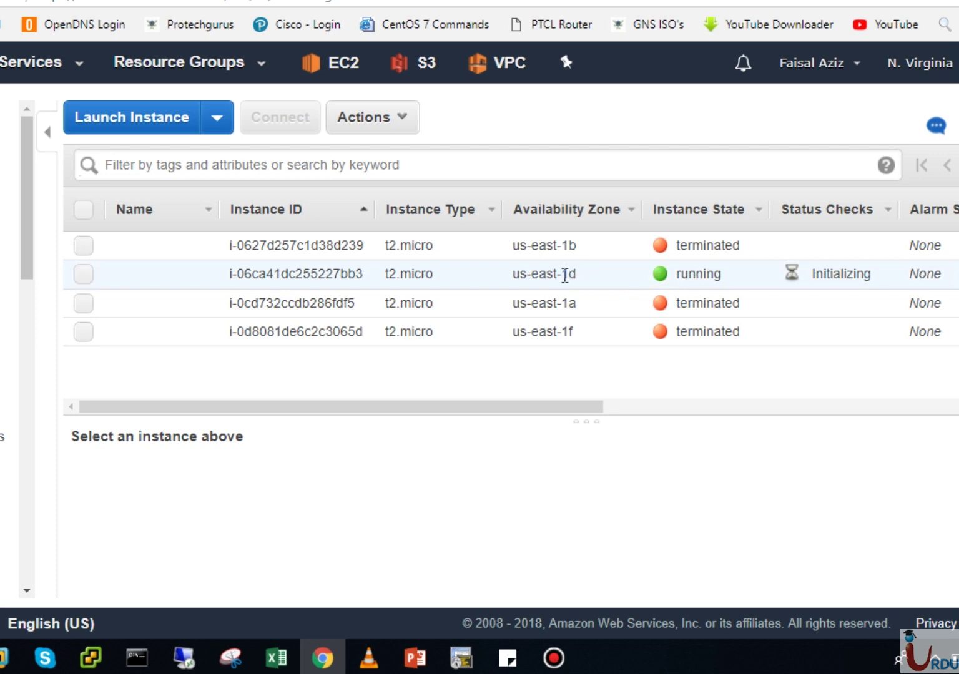
click(801, 272)
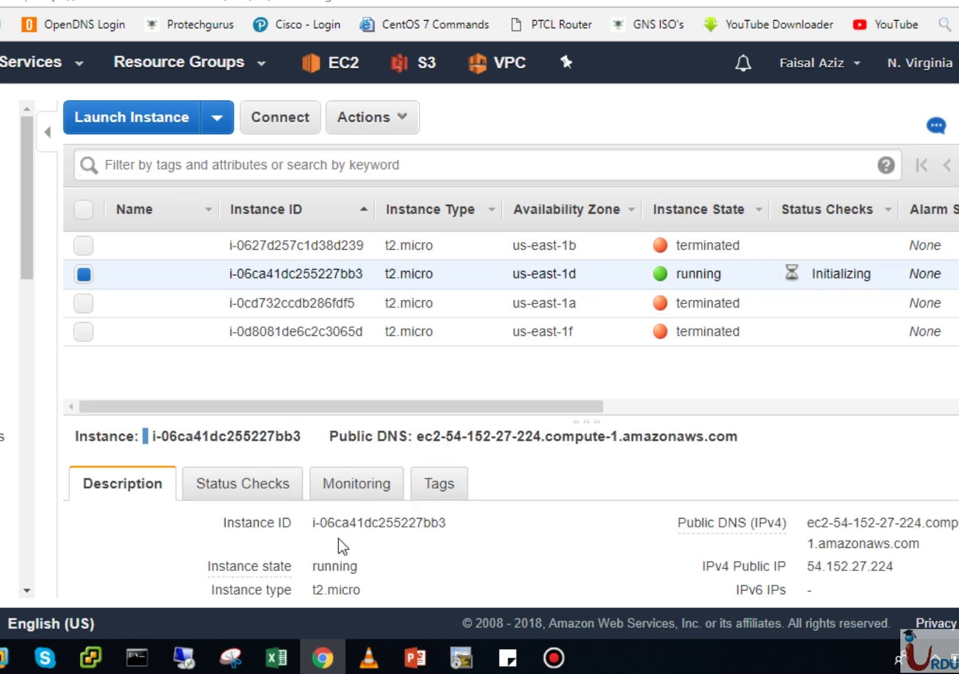
click(267, 485)
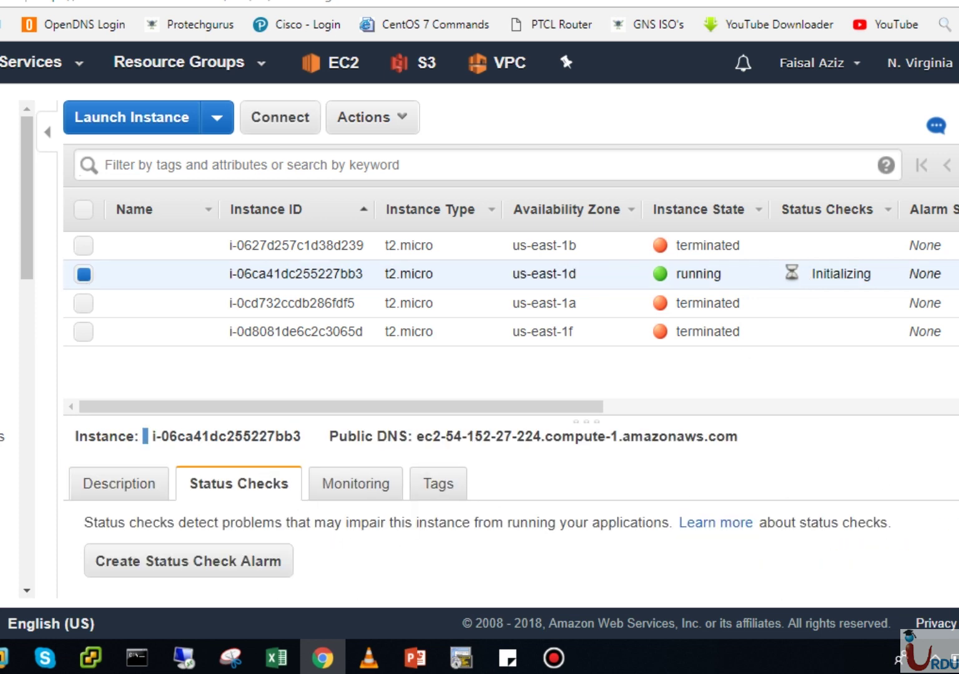
scroll(511, 508, down, 3)
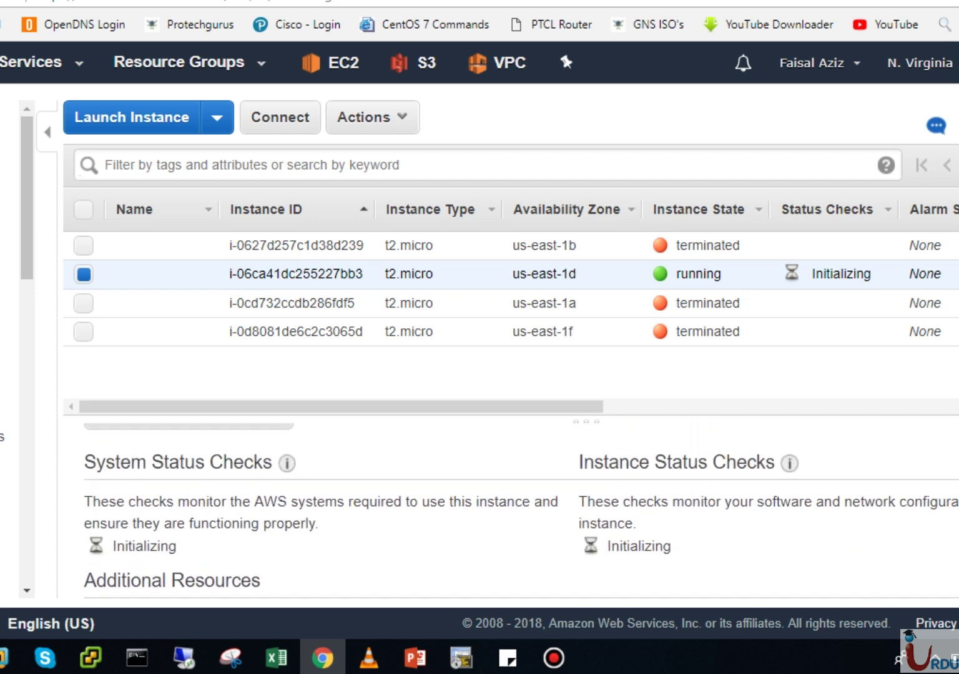
scroll(692, 518, up, 3)
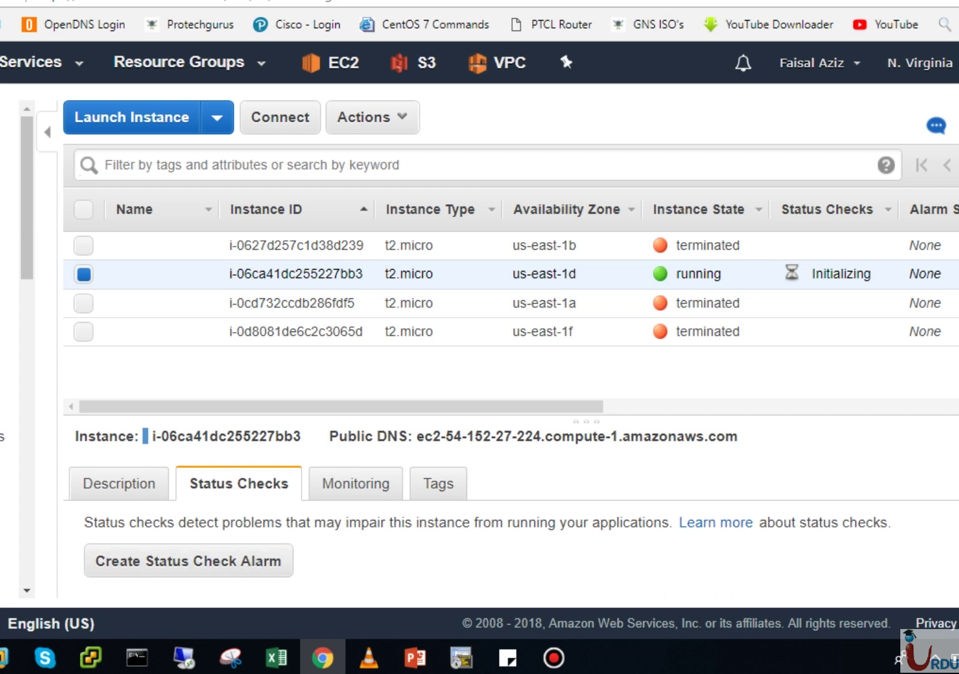
scroll(511, 511, down, 3)
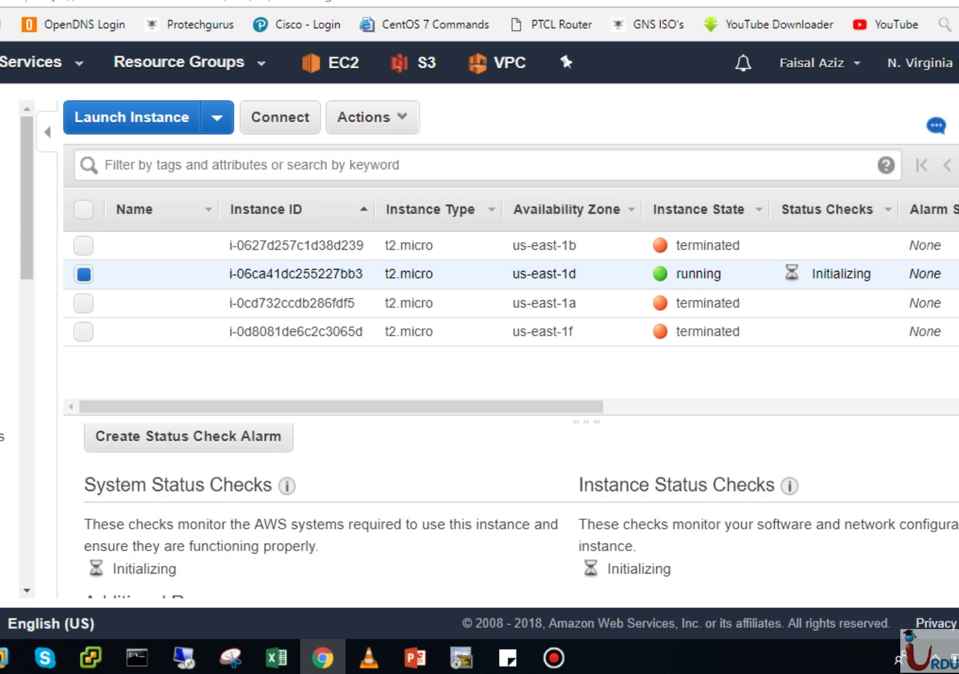
scroll(511, 511, up, 3)
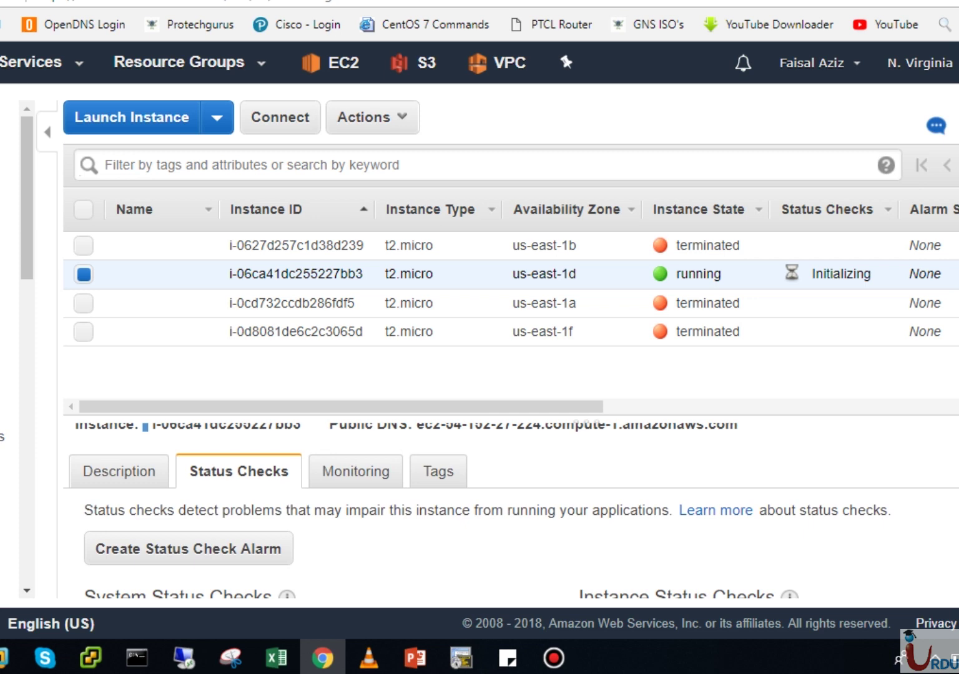
scroll(511, 511, up, 1)
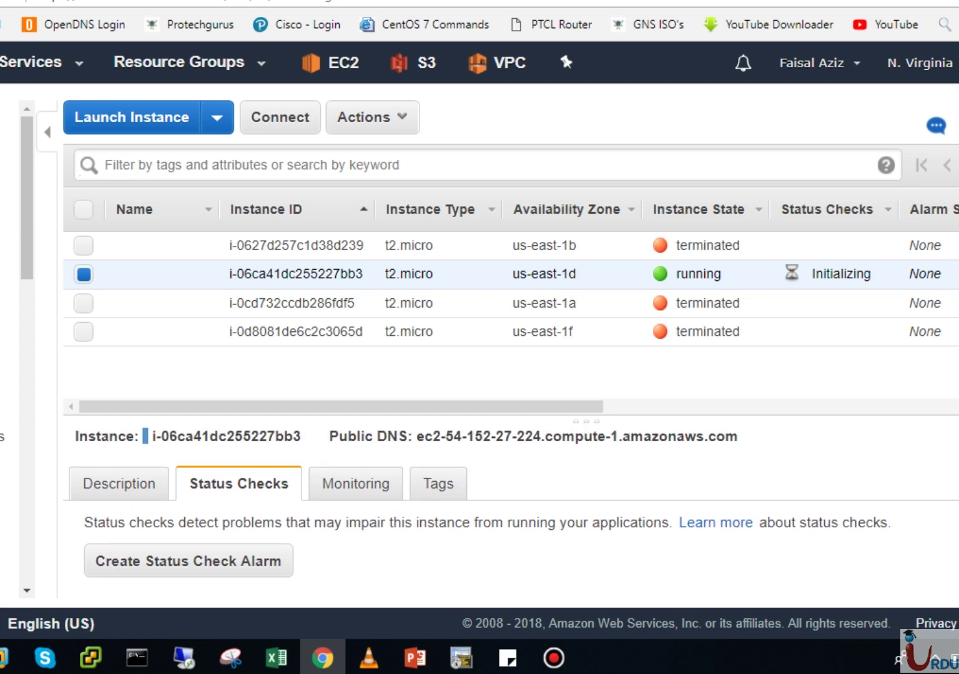
scroll(510, 510, down, 3)
scroll(510, 510, up, 3)
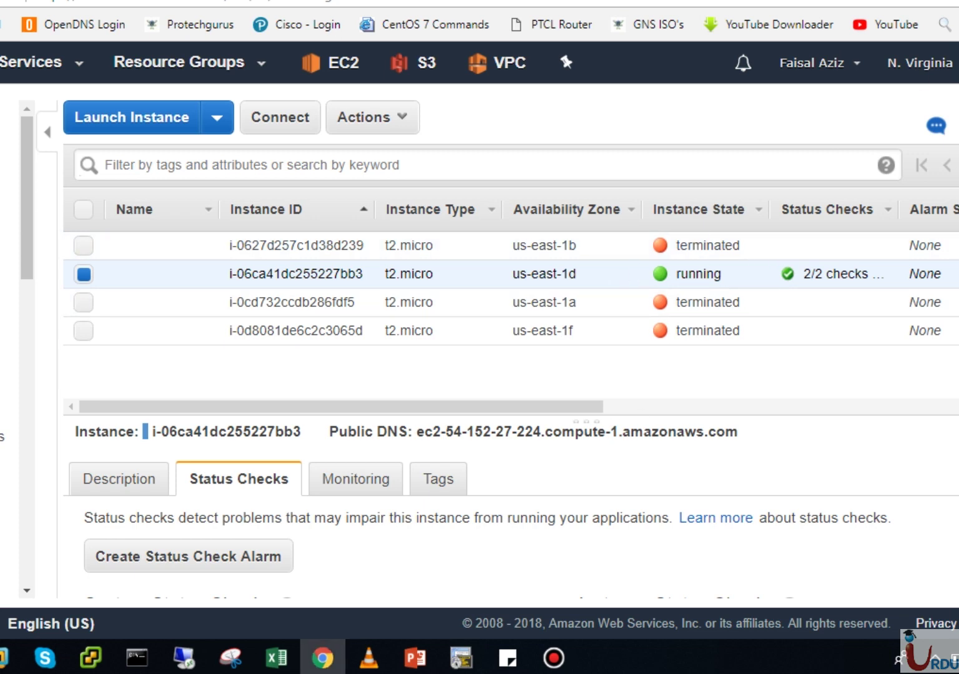
- Start PuTTY from the computer's application search while keeping the EC2 instances list open
key(super+Up)
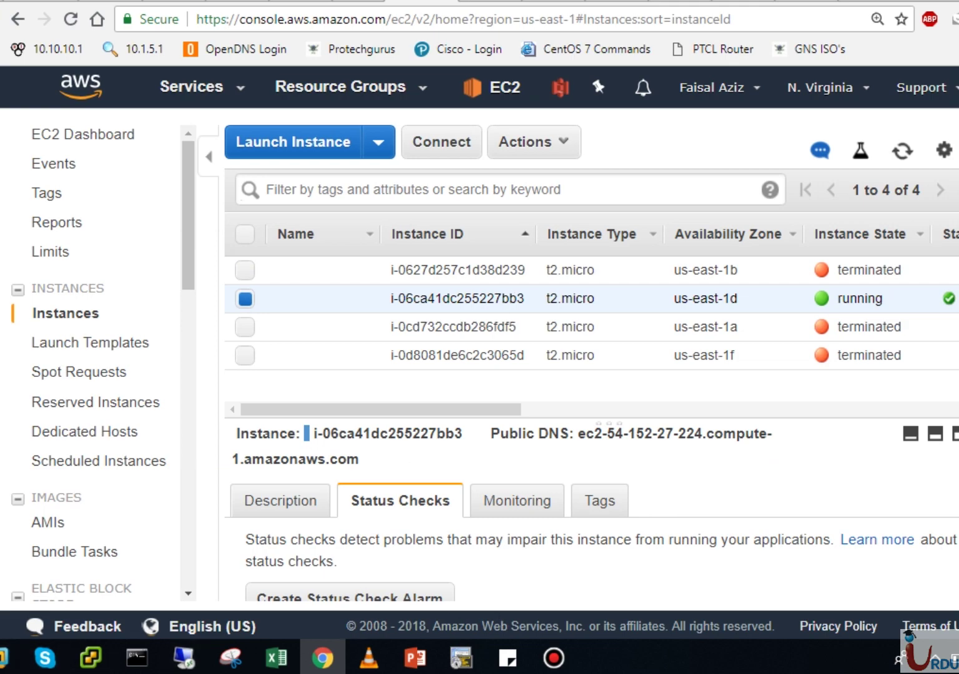
click(0, 659)
key(Escape)
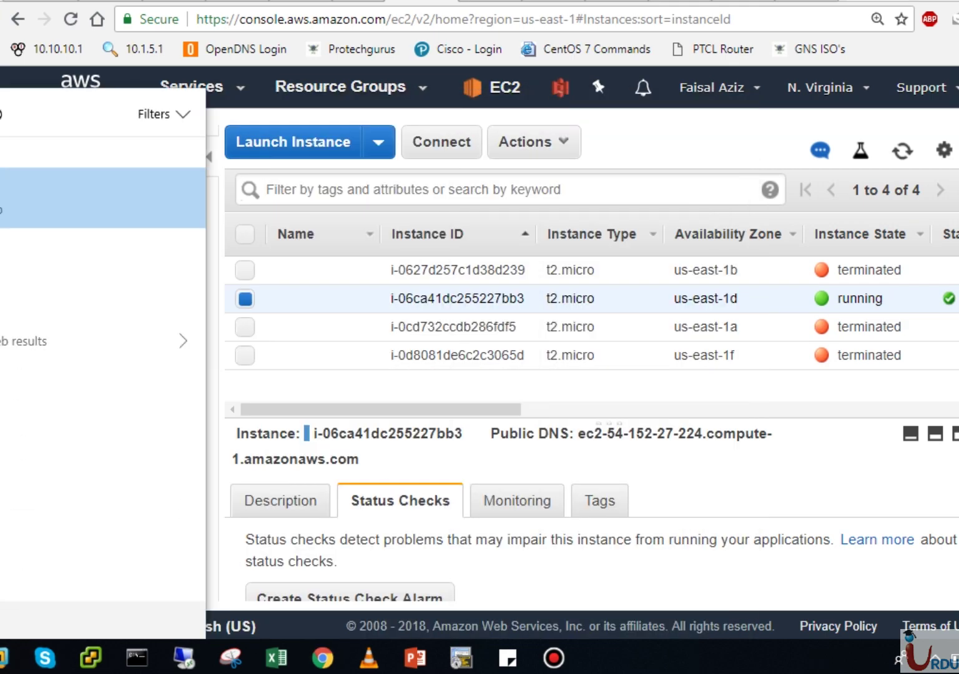
click(794, 302)
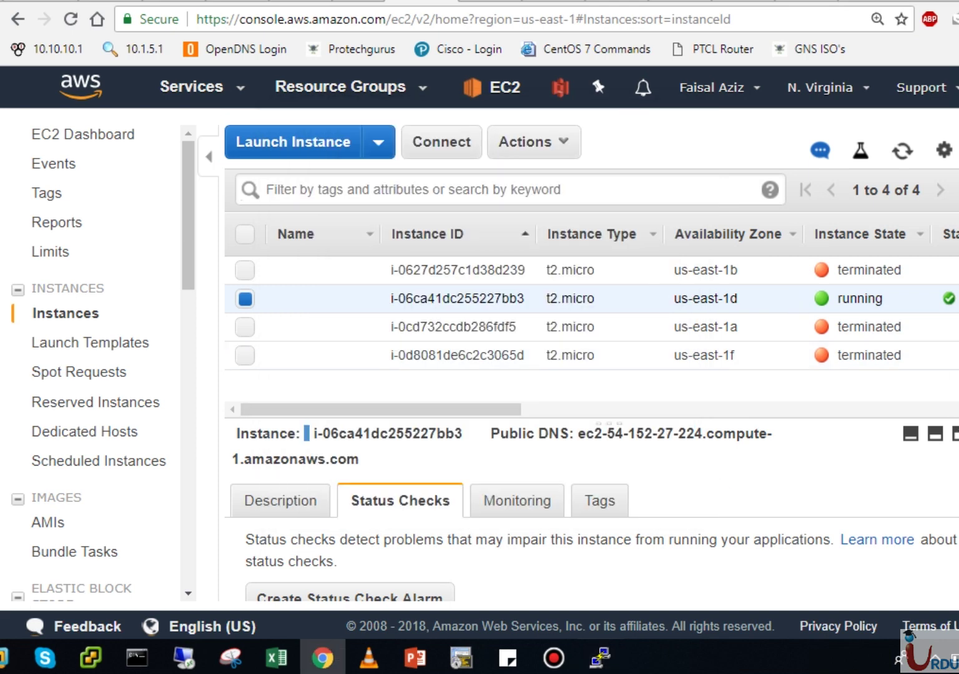
- Copy the running instance's IPv4 public IP from its description and enter it as the PuTTY host name
scroll(304, 501, down, 3)
scroll(304, 501, up, 3)
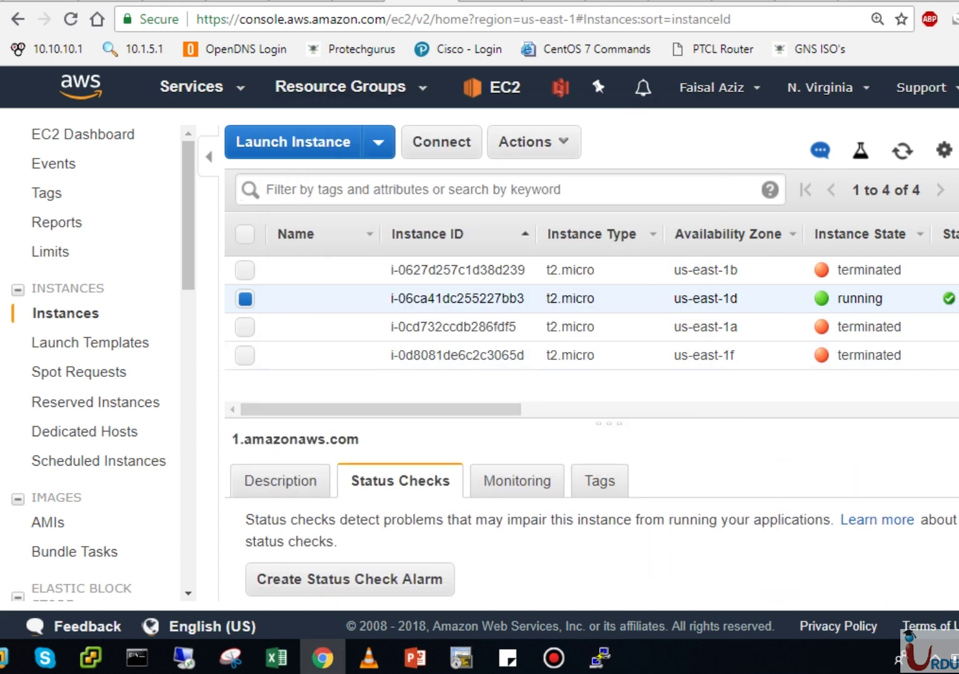
click(302, 496)
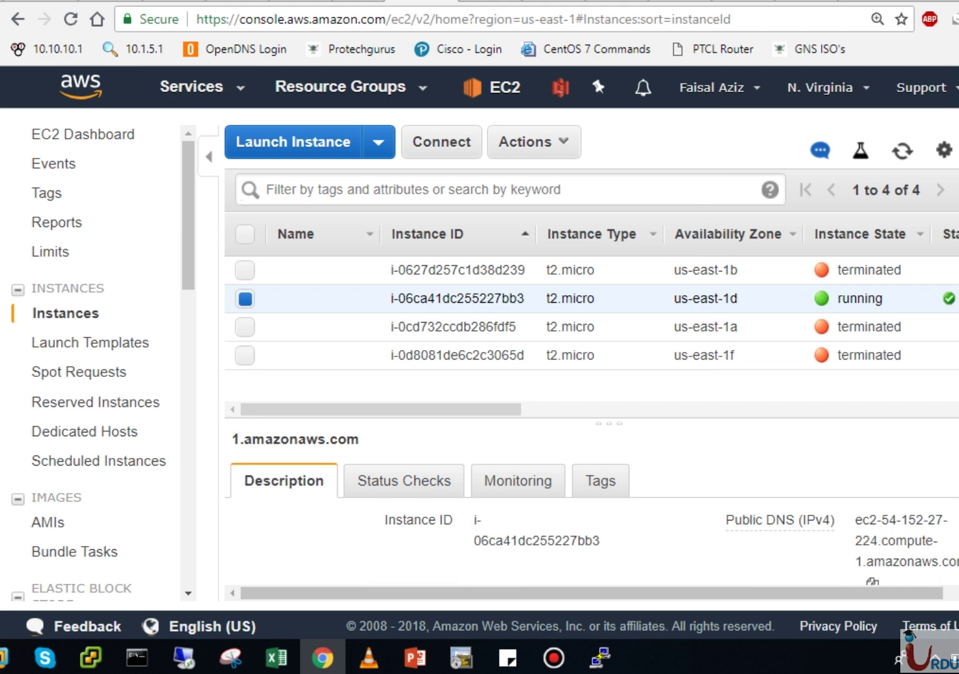
scroll(872, 580, down, 2)
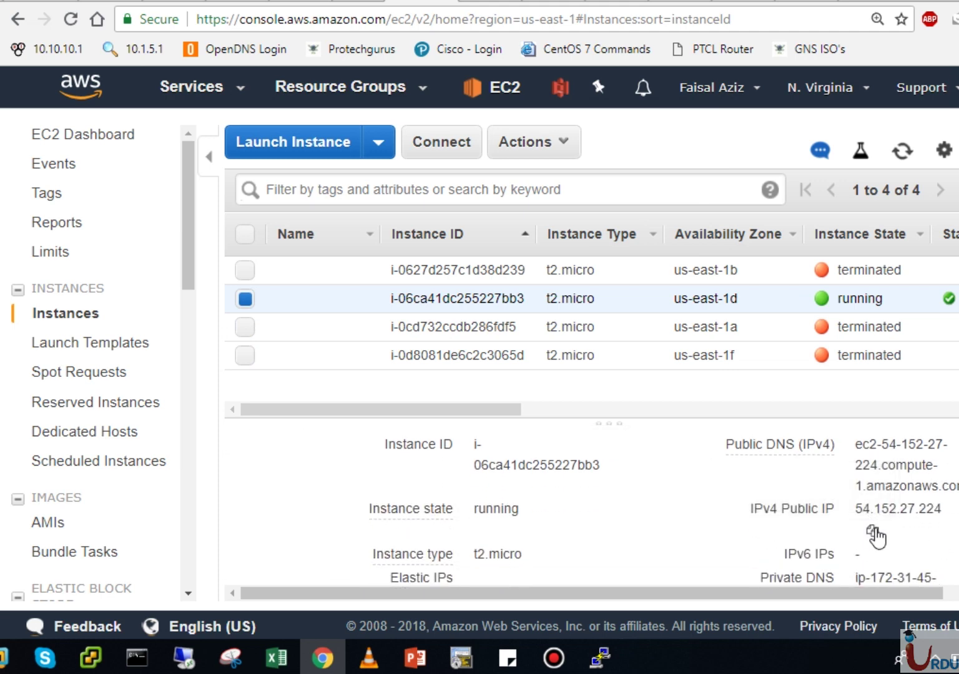
click(874, 530)
click(599, 657)
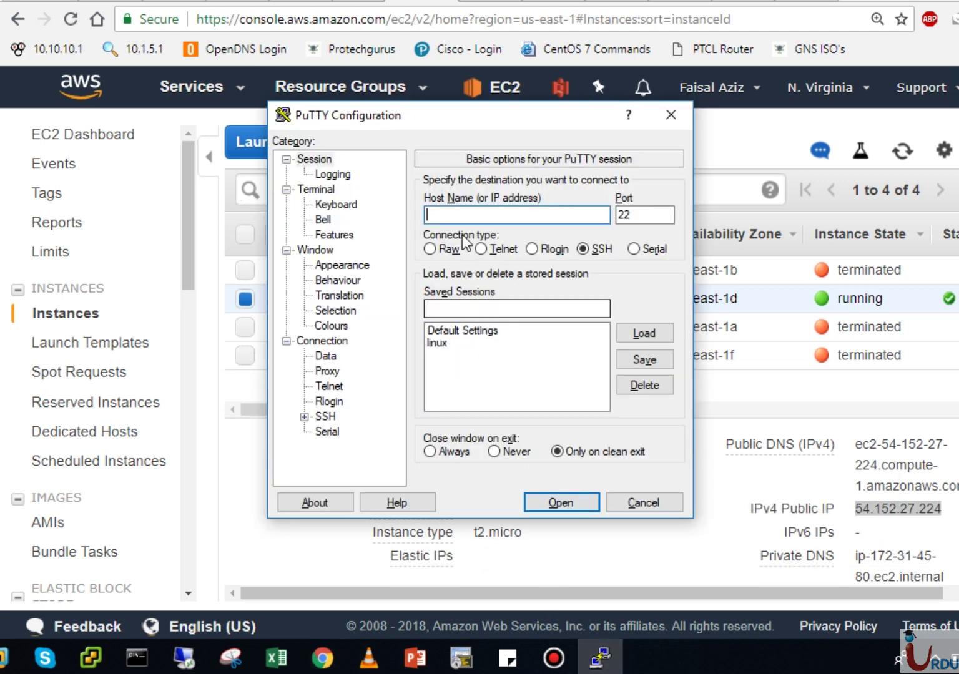
key(ctrl+v)
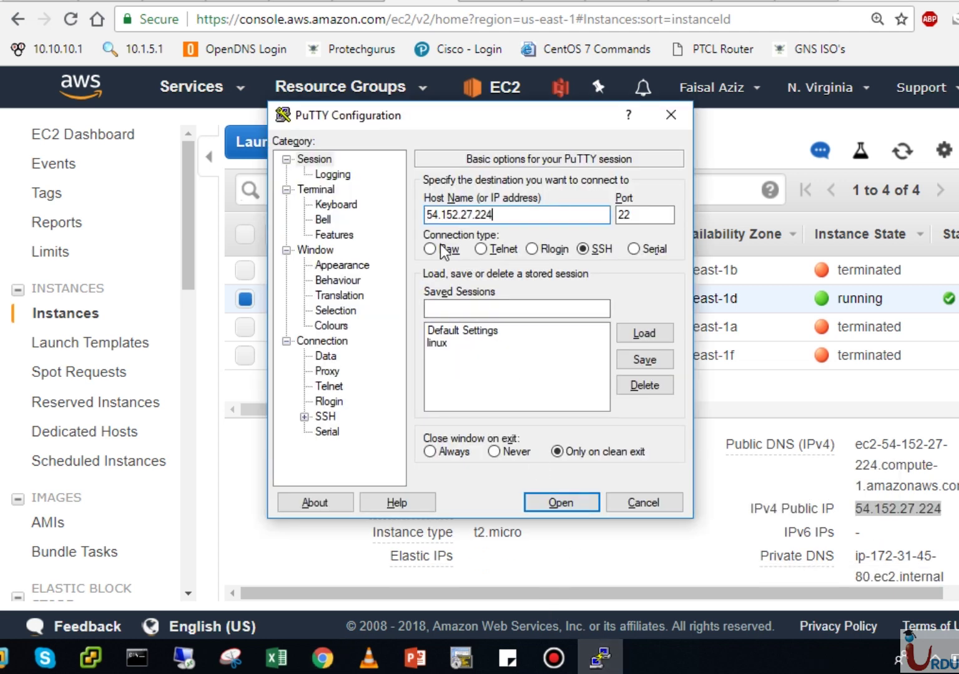
- Set linuxpair.ppk from the Downloads folder as the private key file for SSH authentication
click(304, 416)
click(342, 402)
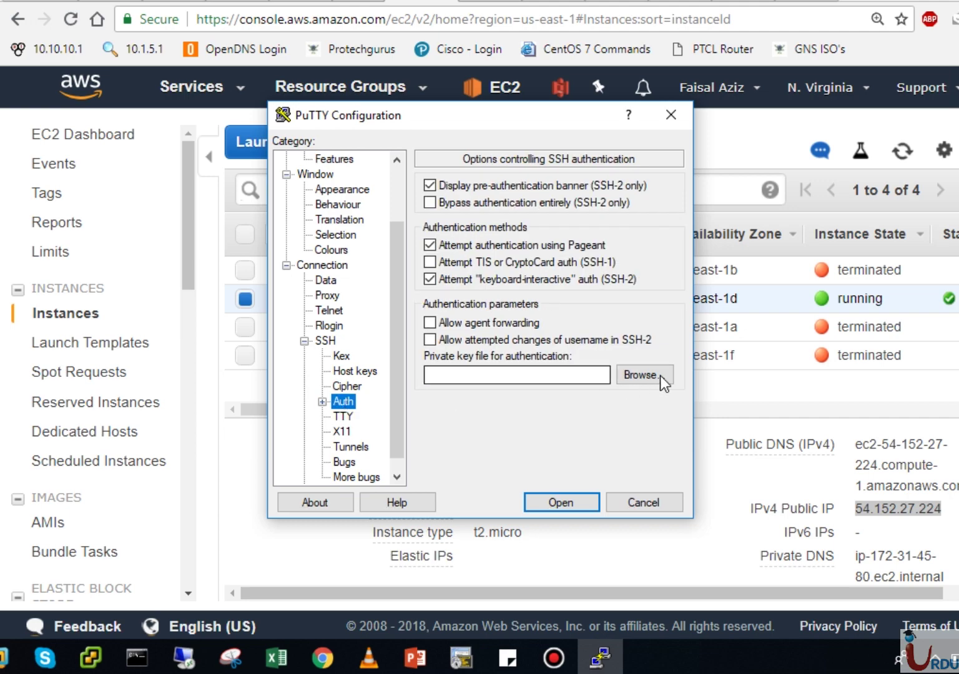
click(670, 374)
click(818, 431)
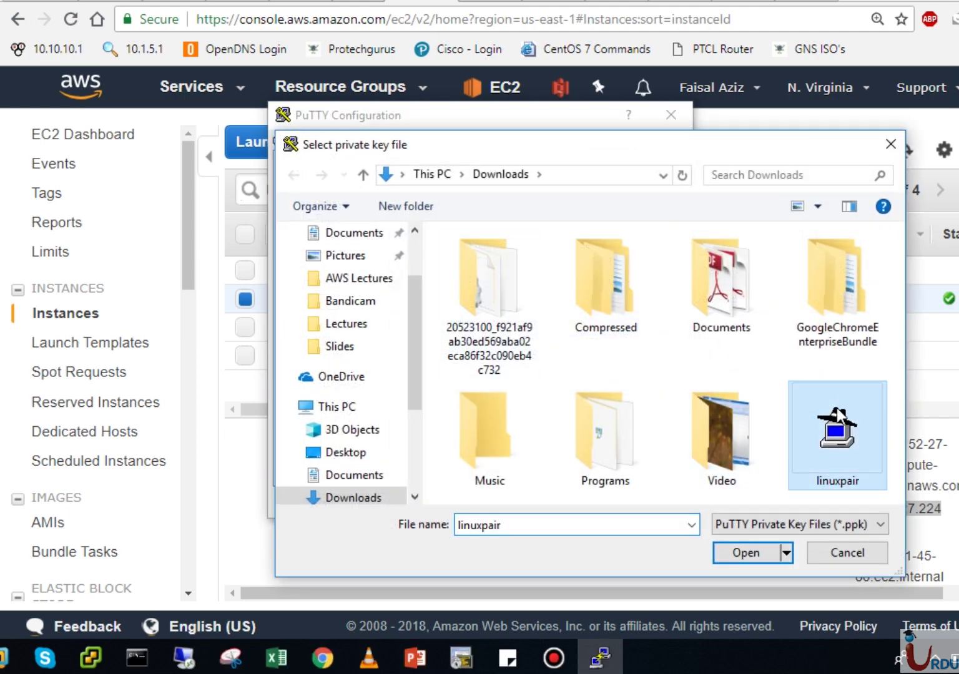
click(780, 551)
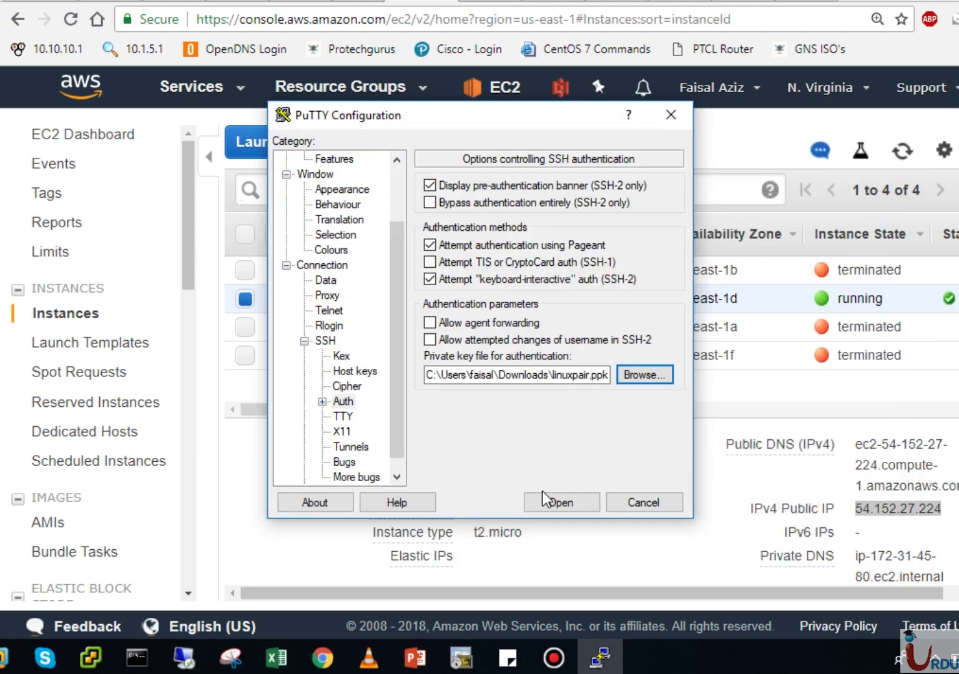
- Open the SSH session, trust the server's host key and log in as ec2-user
click(543, 496)
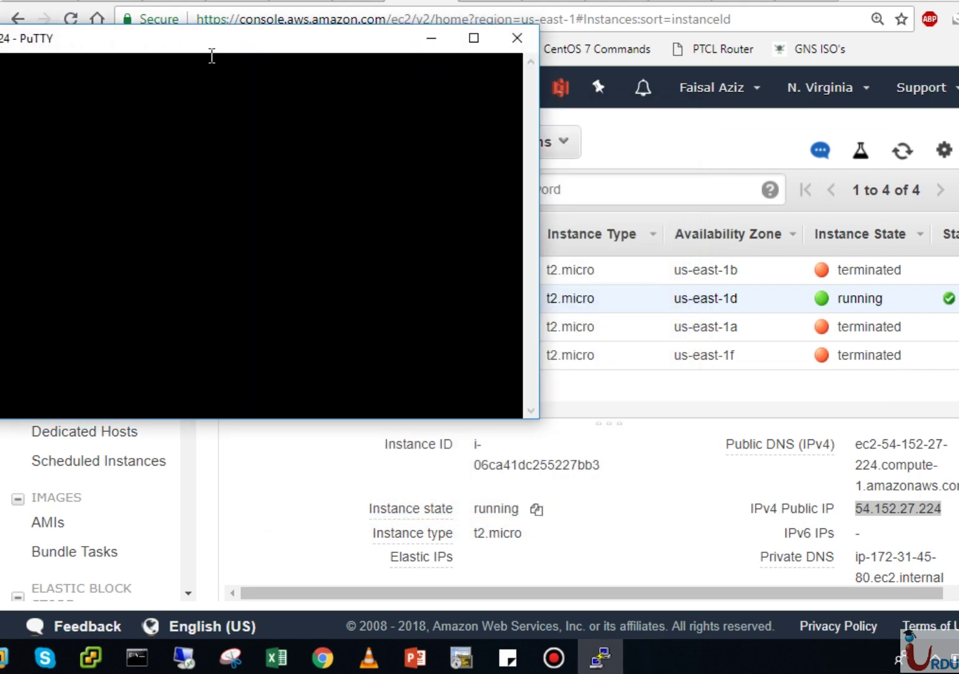
click(418, 422)
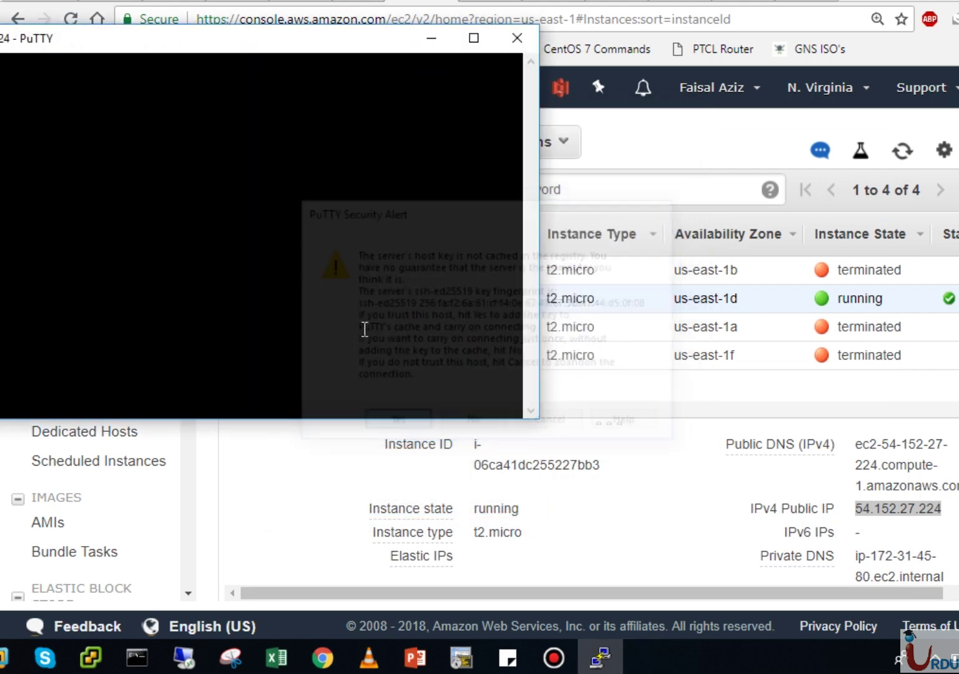
drag(182, 37, 532, 70)
text(e)
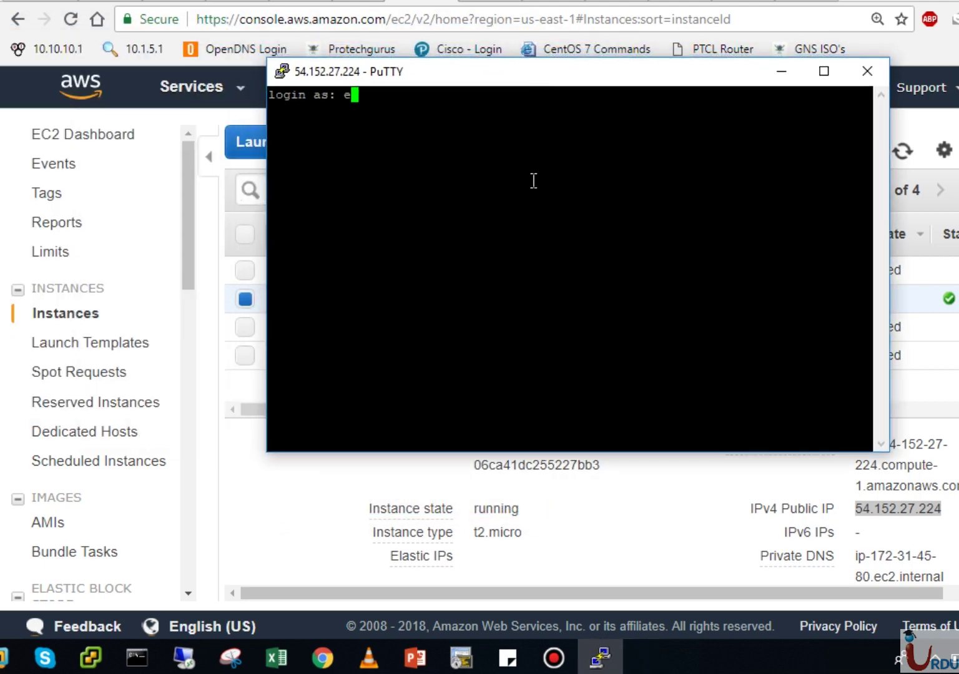
text(c2-user)
key(Return)
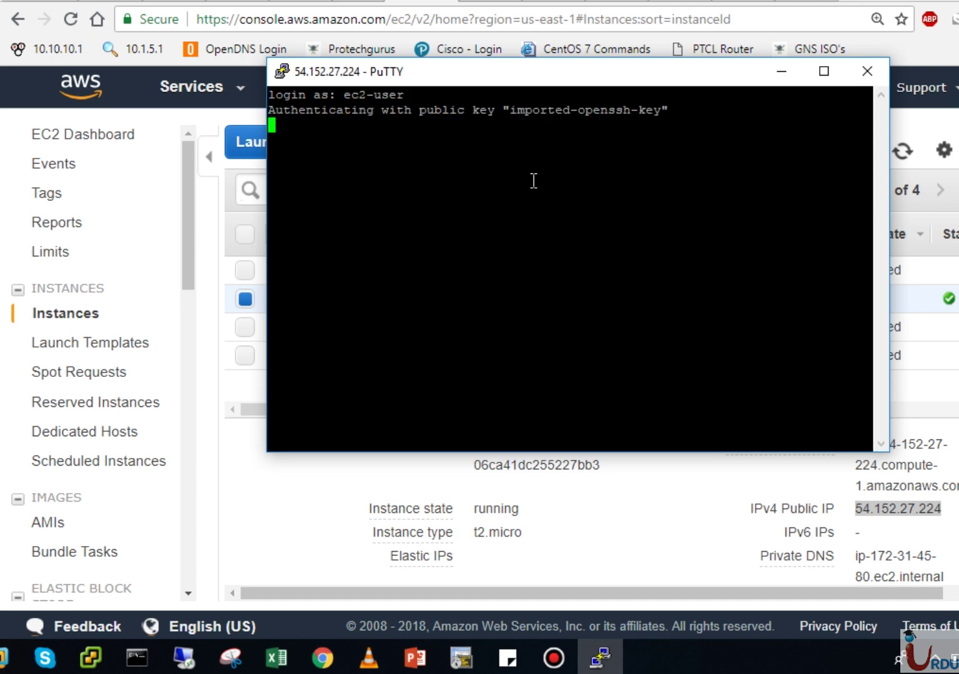
- Switch the instance's shell to the root user with sudo su -
key(Return)
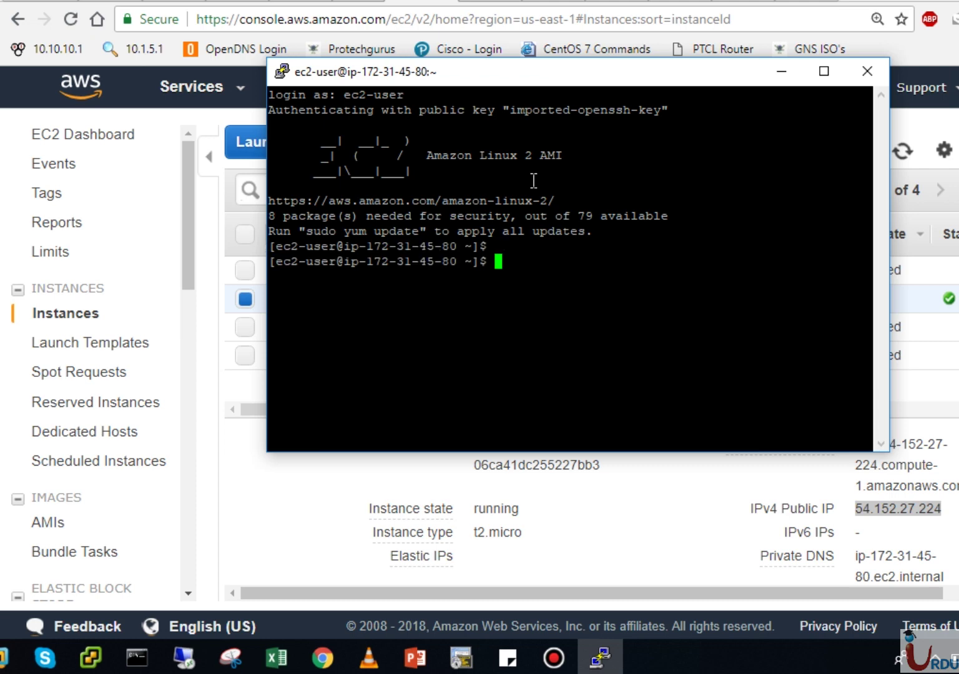
key(Return)
key(Return)
text(sudo )
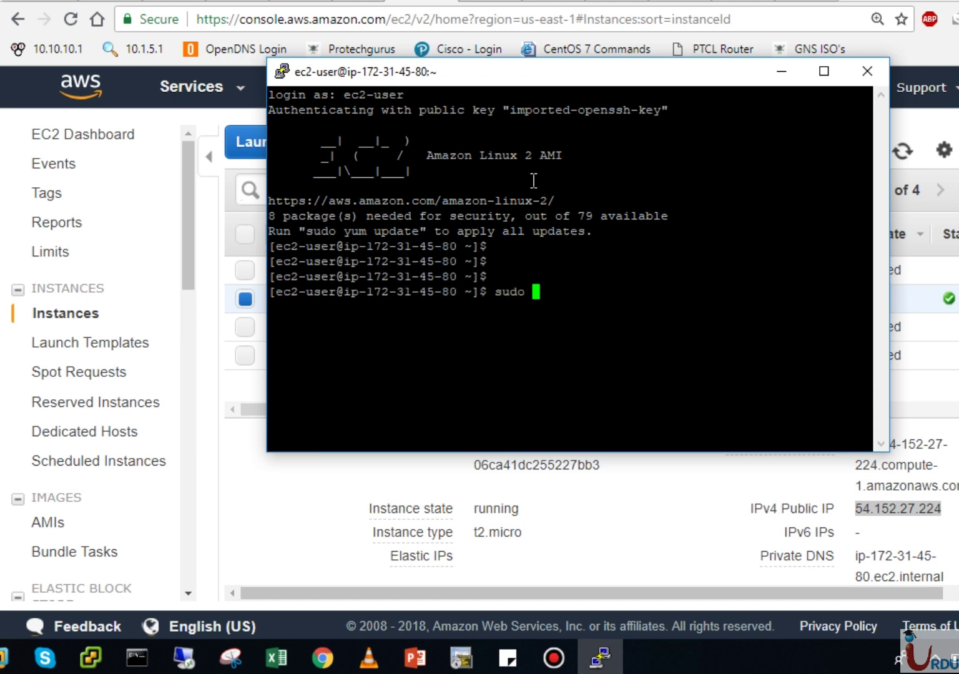
text(su -)
key(Return)
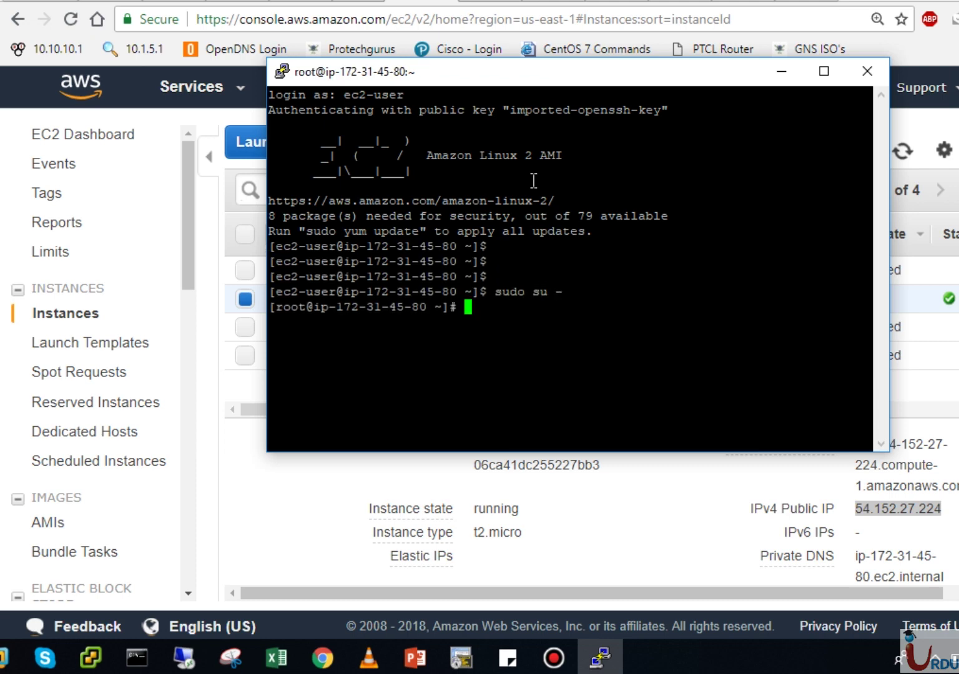
key(Return)
key(Return)
key(Return)
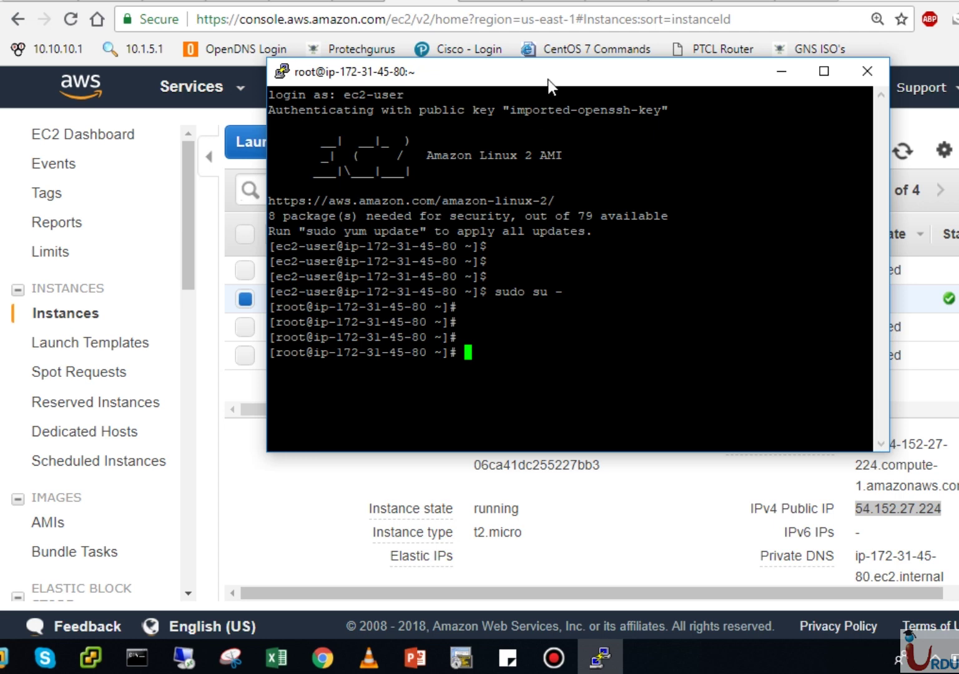
- List the account's S3 buckets from the instance with aws s3 ls and examine the bucket name
drag(567, 79, 425, 73)
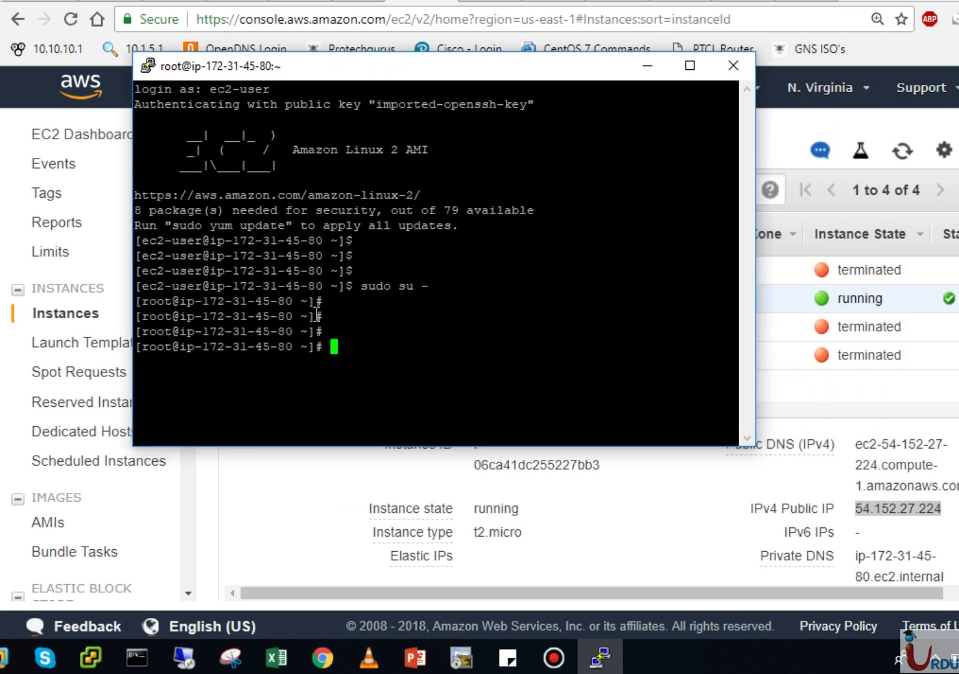
click(958, 327)
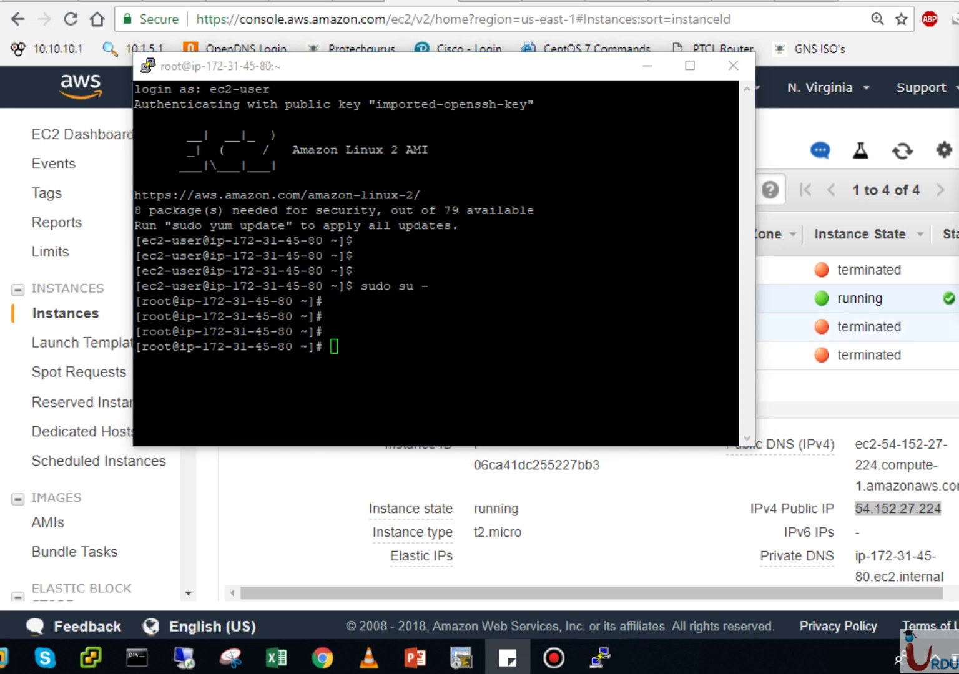
click(548, 329)
text(aws)
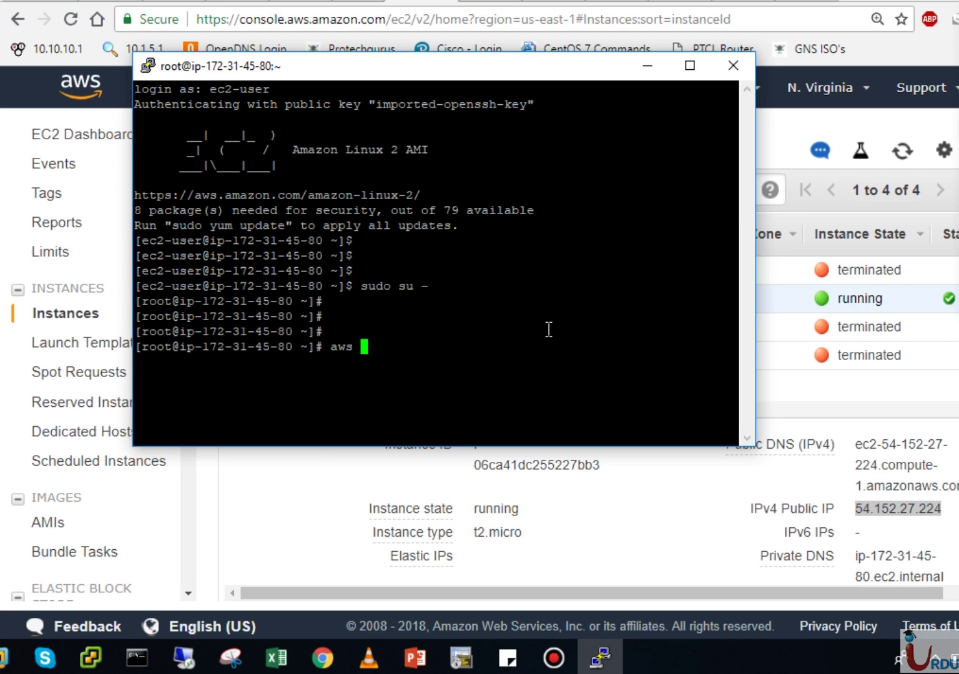
text(s3 ls)
key(Return)
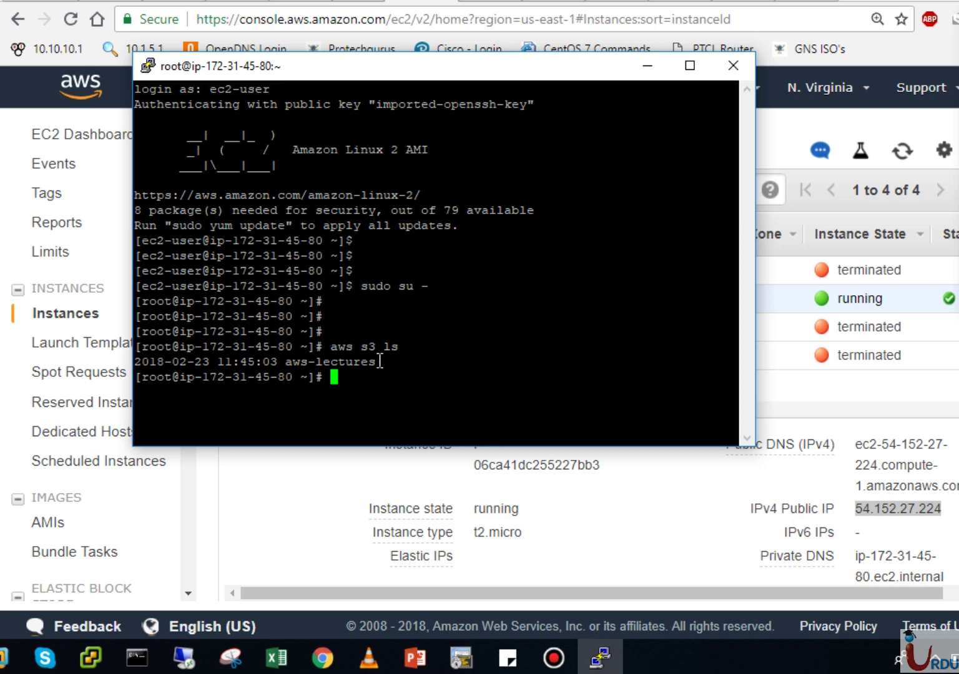
drag(379, 362, 294, 362)
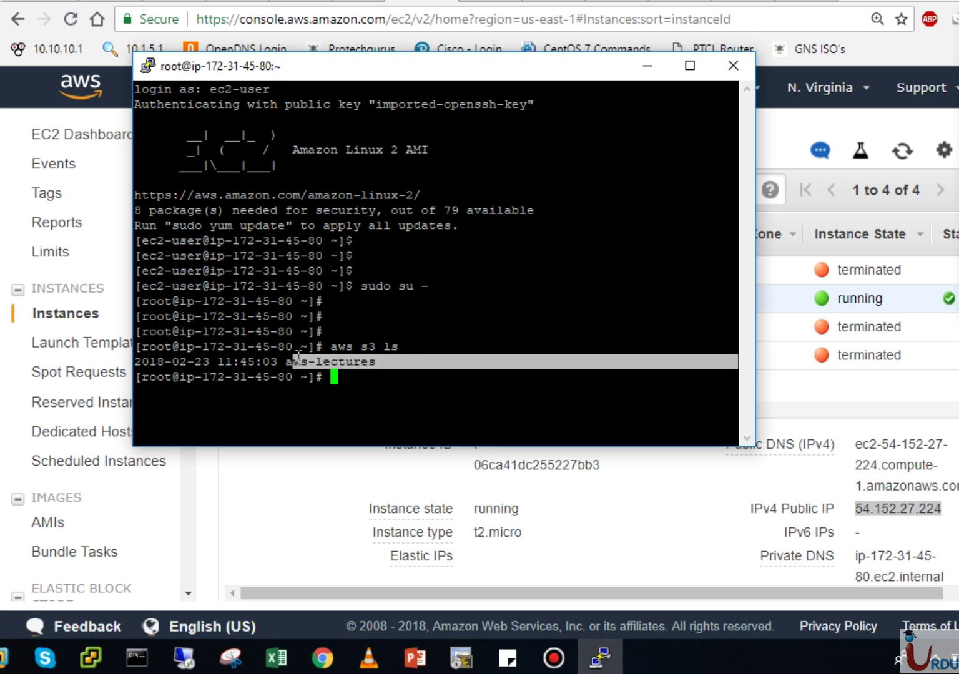
- Show the Amazon S3 console in the browser and compare its bucket list with the terminal listing
click(79, 86)
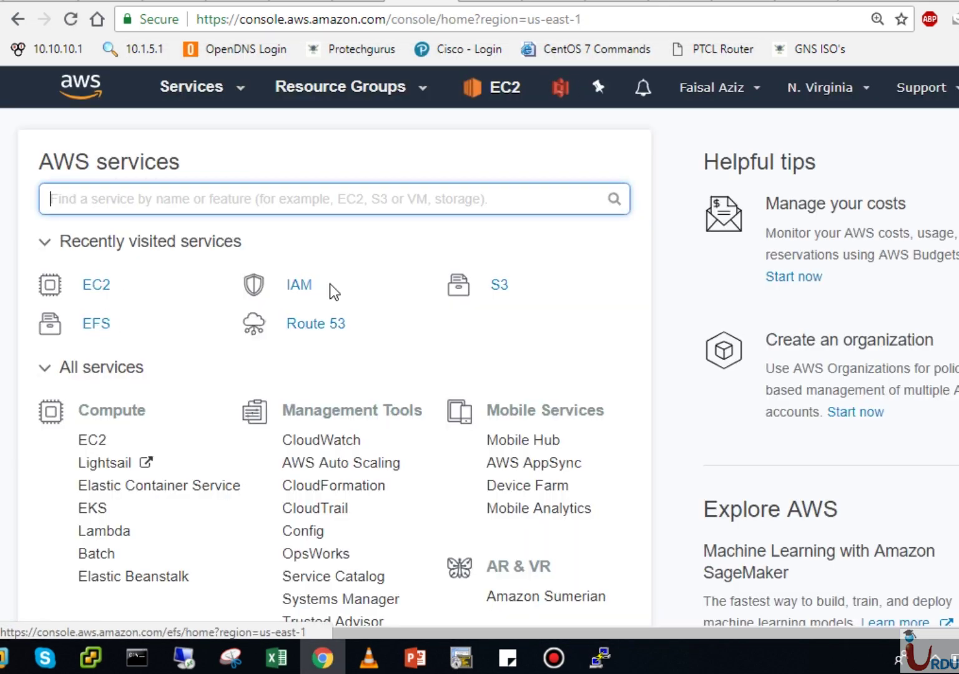
click(492, 286)
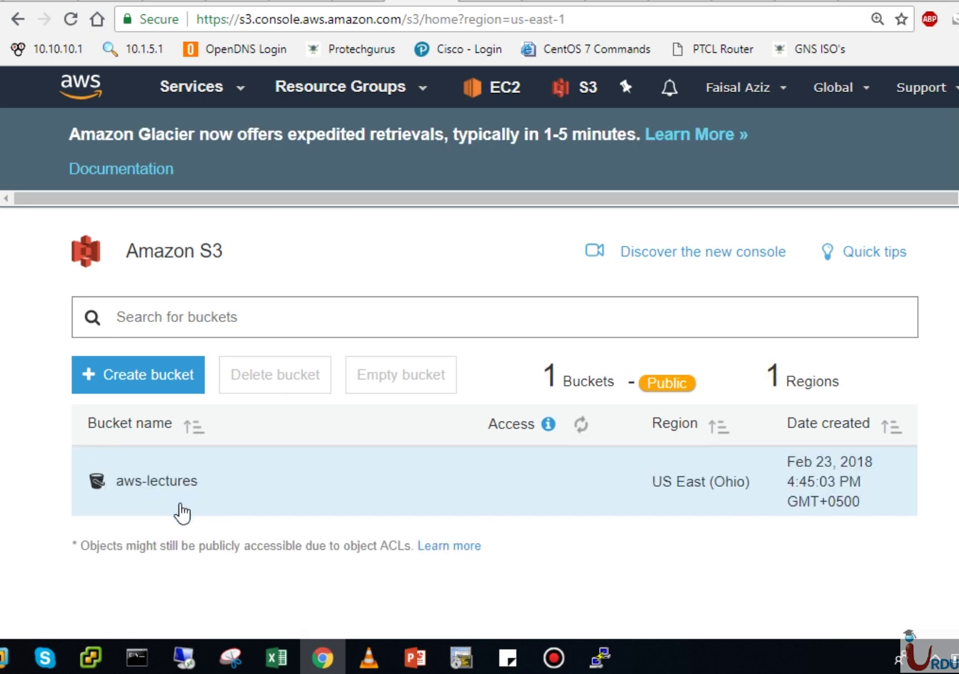
scroll(479, 312, down, 1)
scroll(479, 312, down, 1)
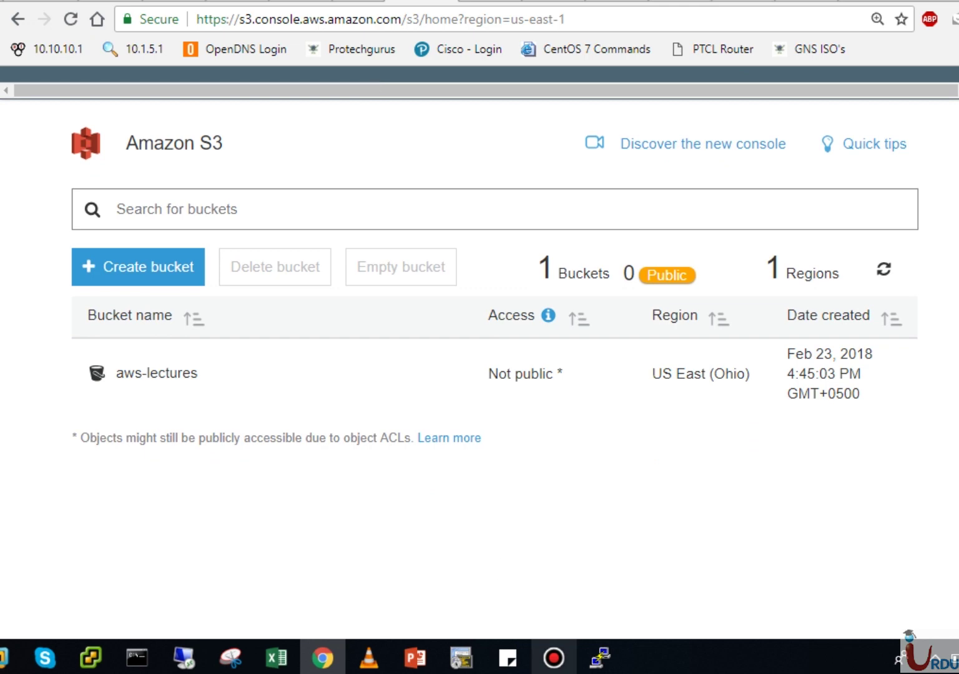
- Create an S3 bucket from the PuTTY root shell with aws s3 mb s3://uitabucket1
click(600, 657)
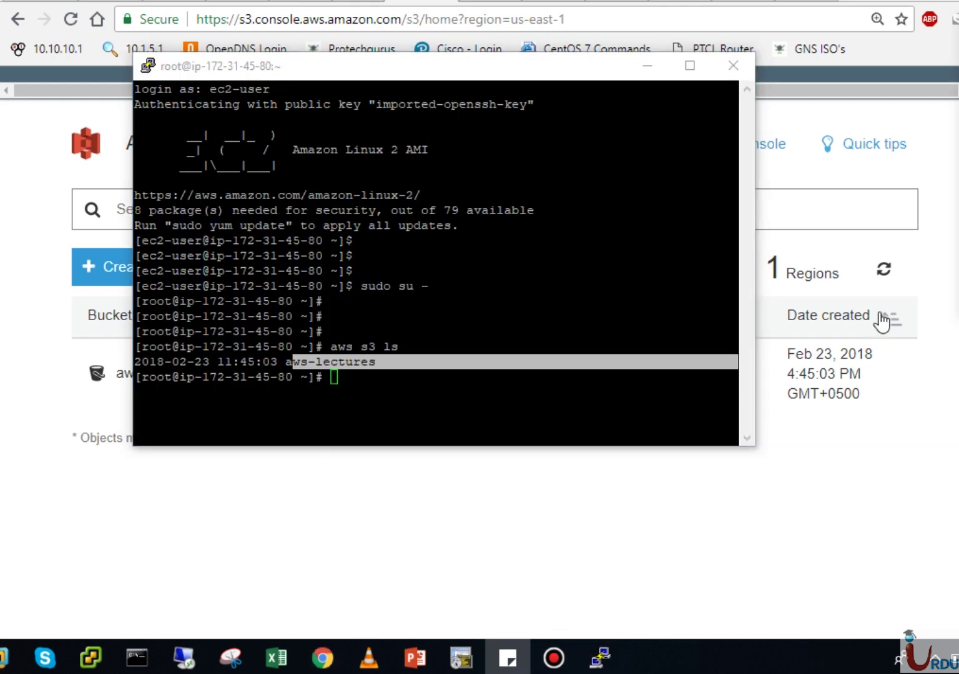
click(429, 385)
key(Return)
key(Return)
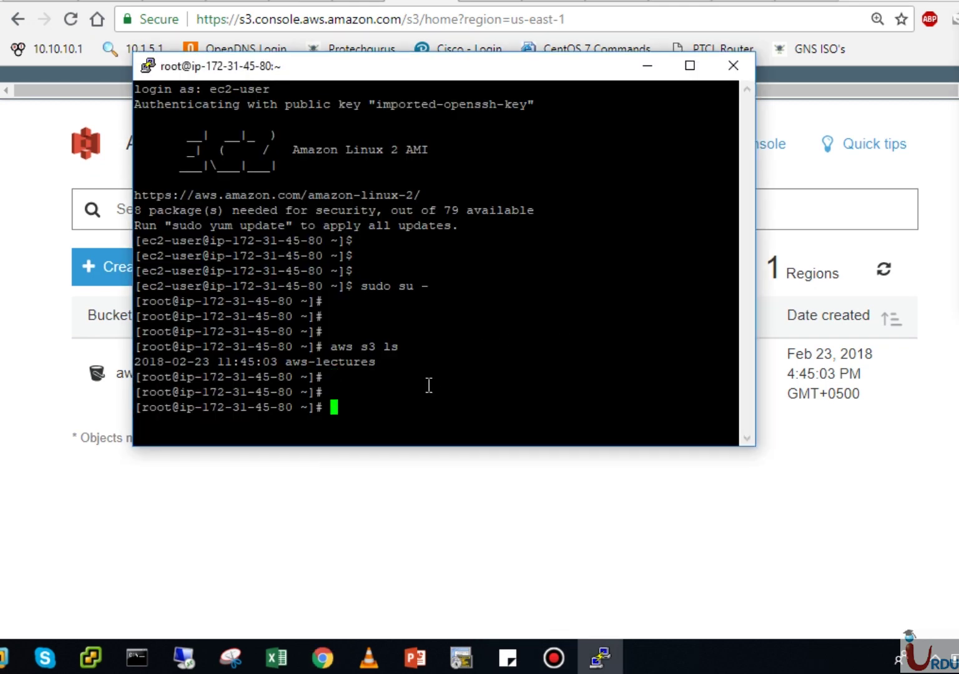
text(aws s3 mb)
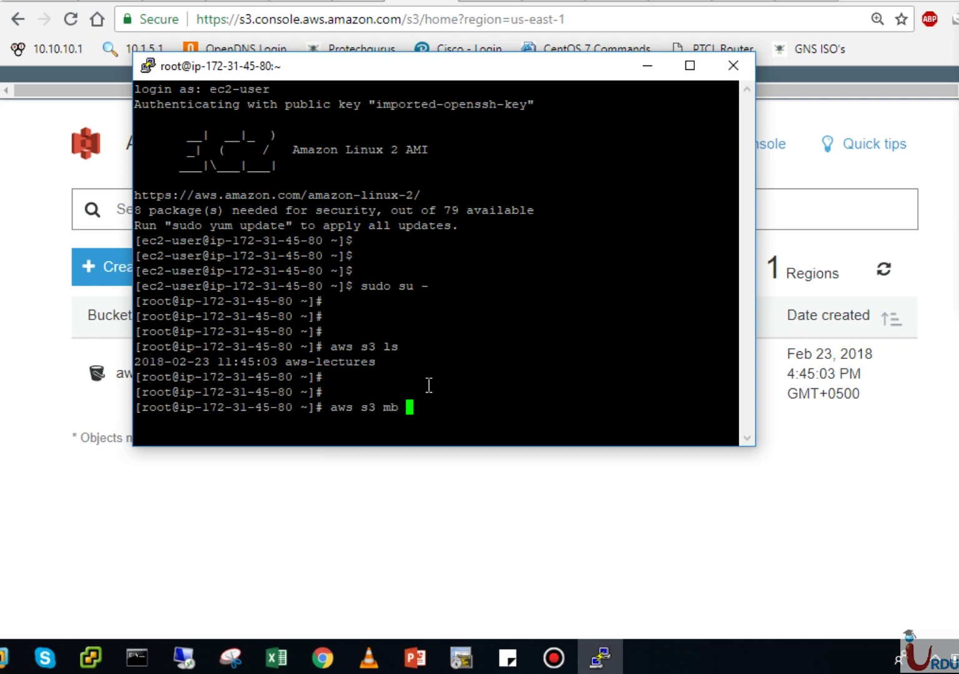
text( s3)
text(://uitabucke)
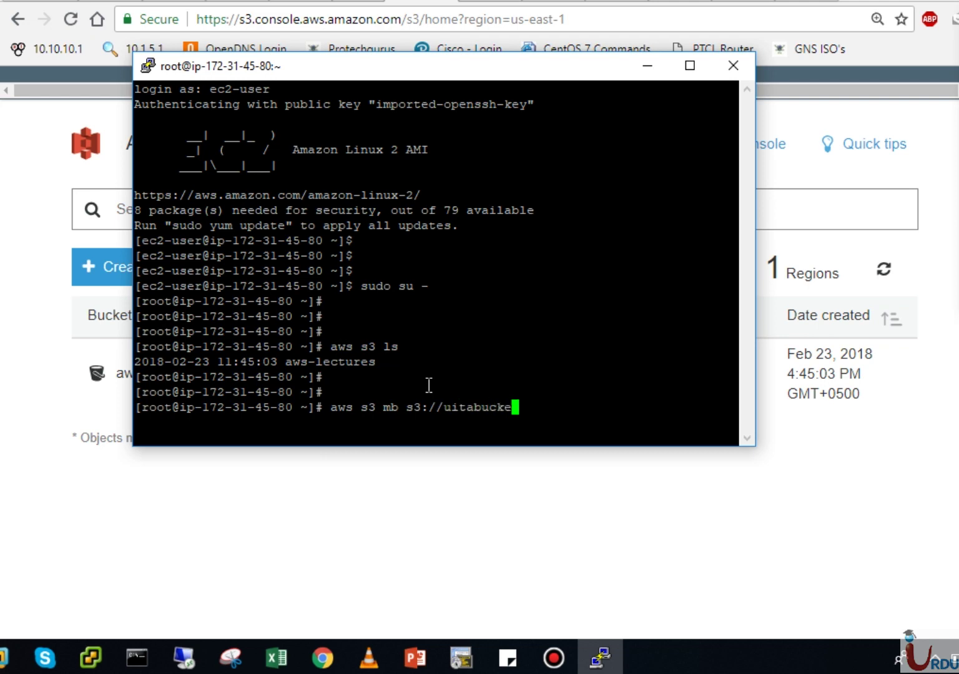
text(t1)
key(Return)
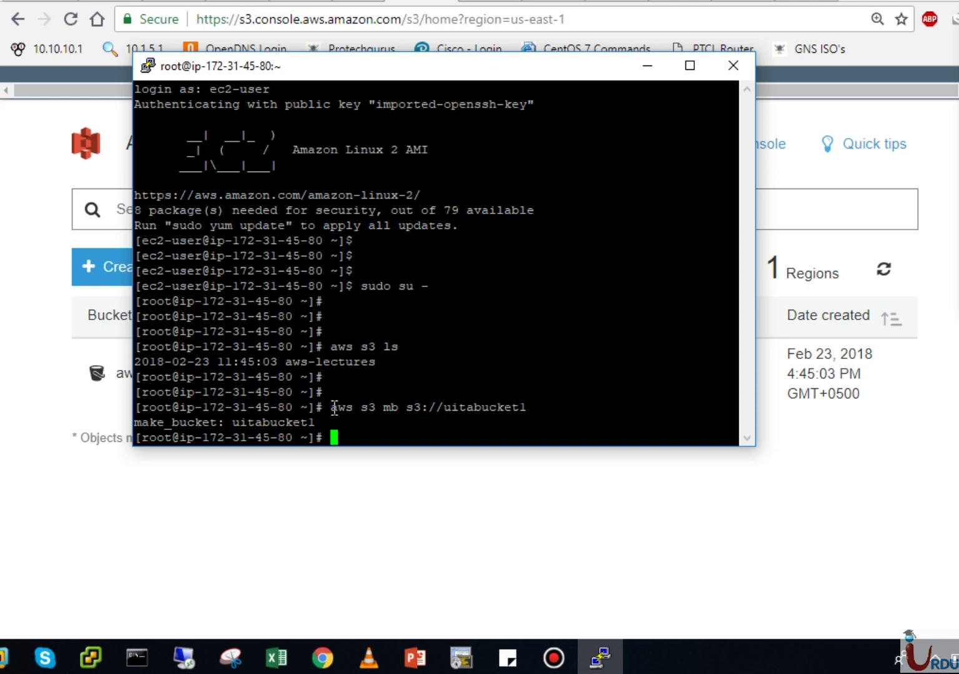
- List the S3 buckets again with aws s3 ls, examine the uitabucket1 entry and return to the S3 console
key(Up)
key(Up)
key(Return)
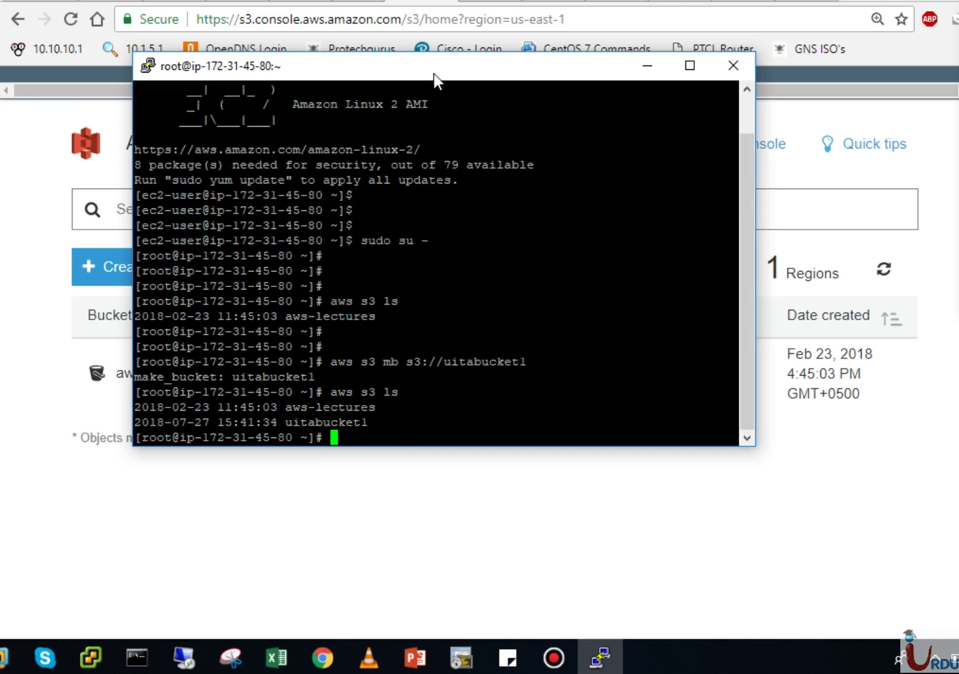
drag(434, 74, 432, 63)
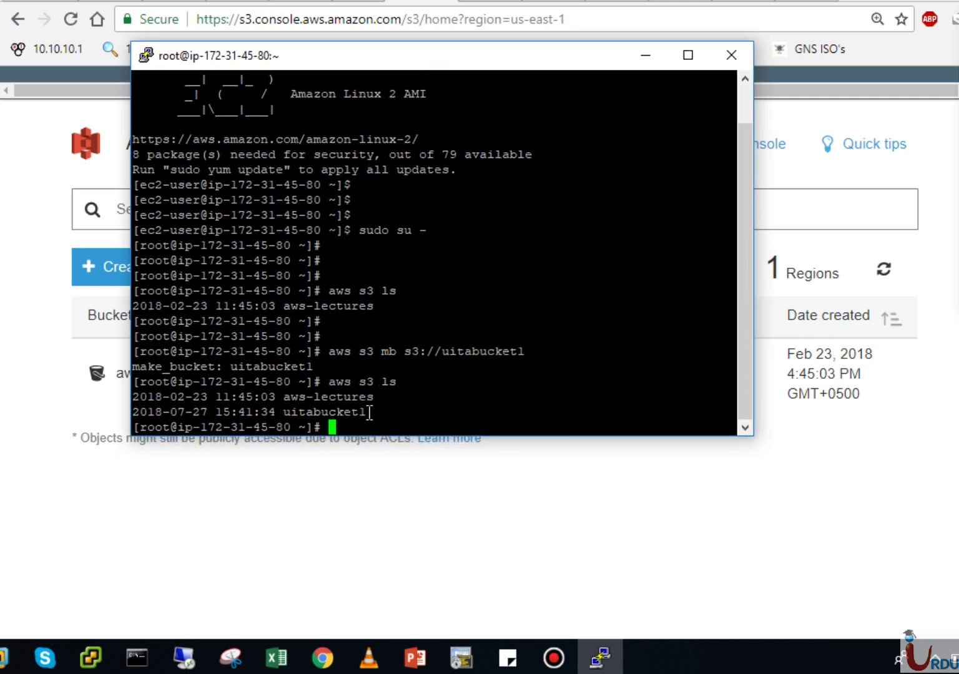
drag(369, 413, 283, 412)
click(307, 489)
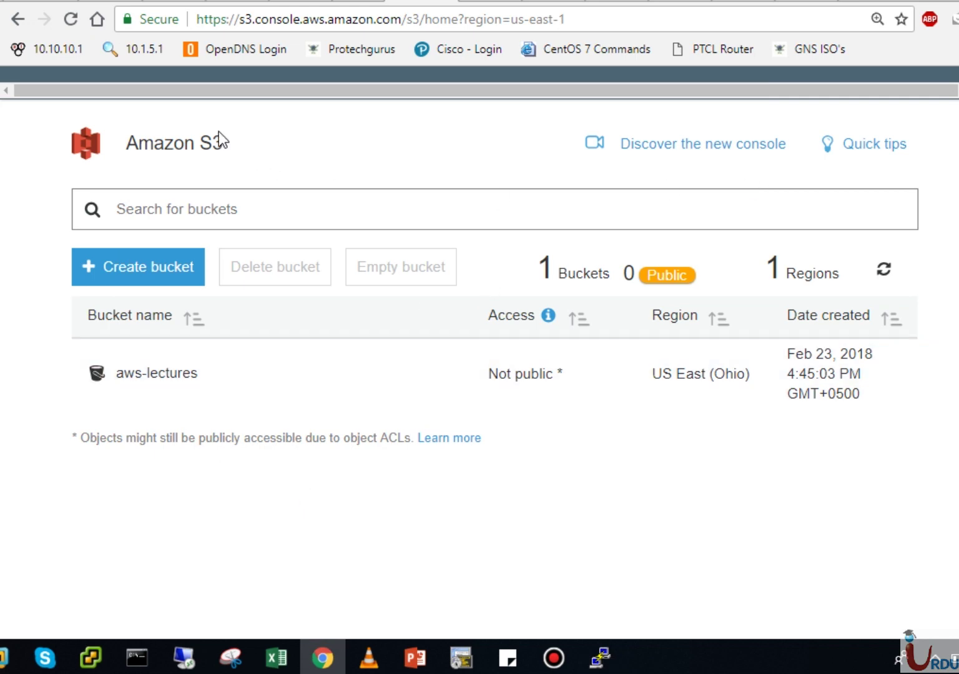
- Refresh the S3 console's bucket list to check for uitabucket1 and return to the PuTTY session
click(71, 24)
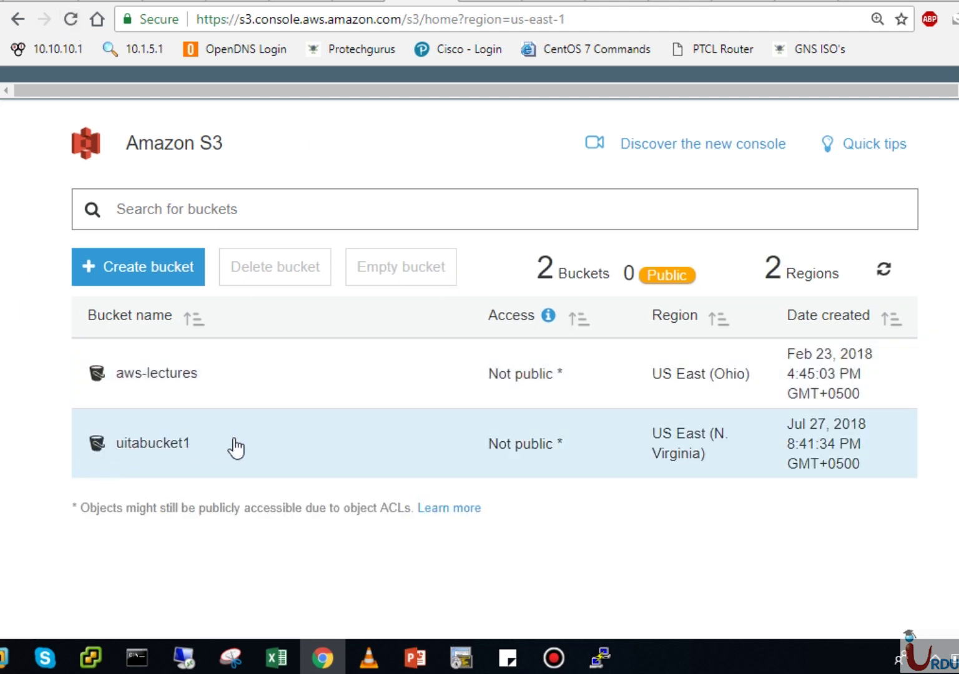
click(600, 655)
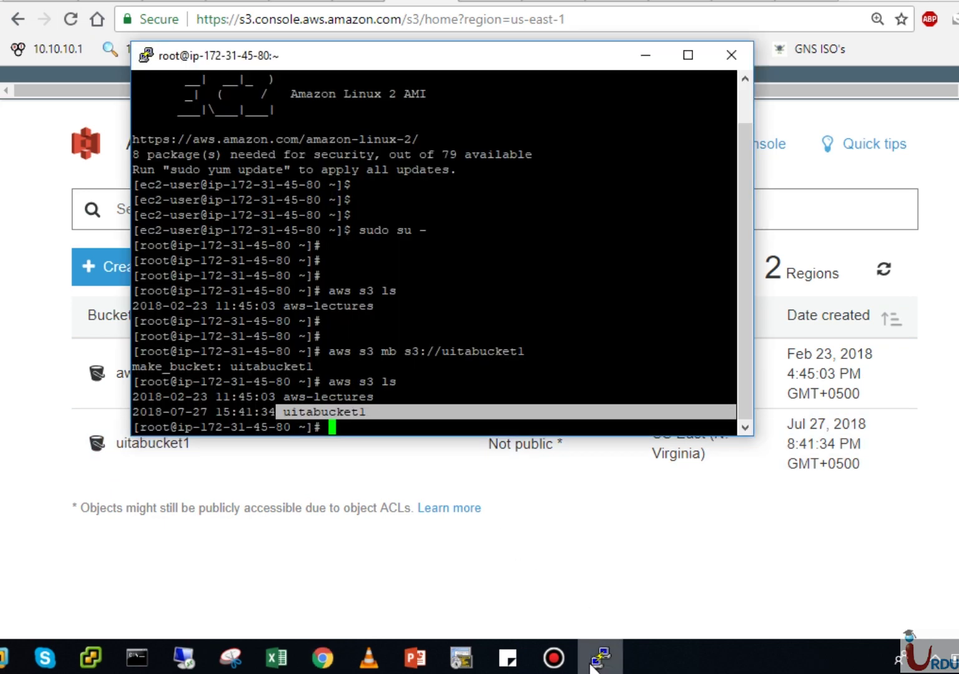
click(510, 321)
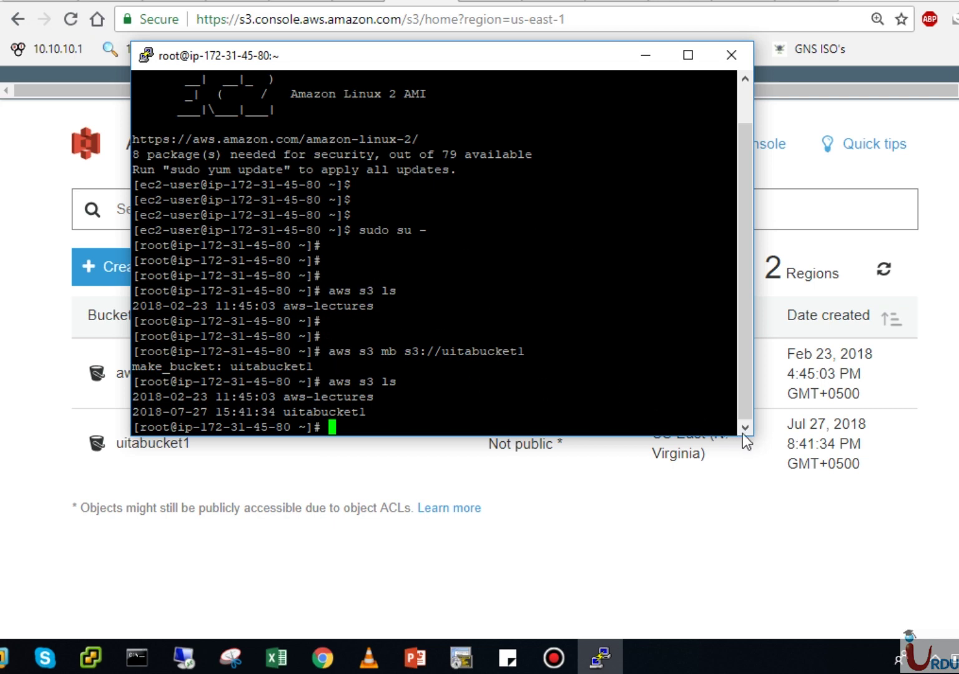
- Enlarge the terminal window and remove the uitabucket1 bucket with aws s3 rb s3://uitabucket1
drag(753, 437, 799, 527)
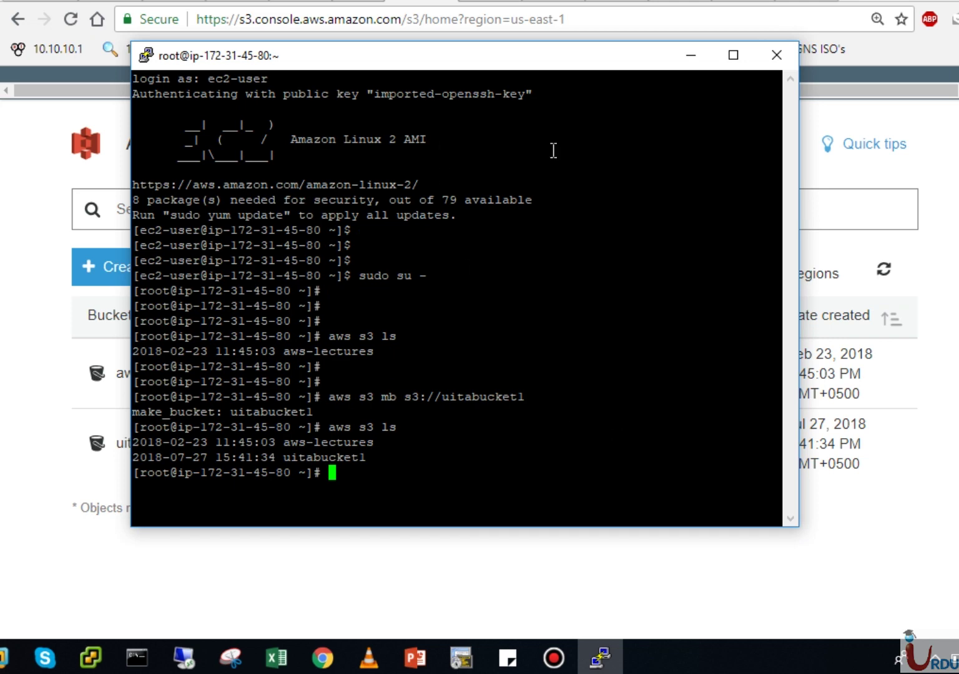
key(alt+Tab)
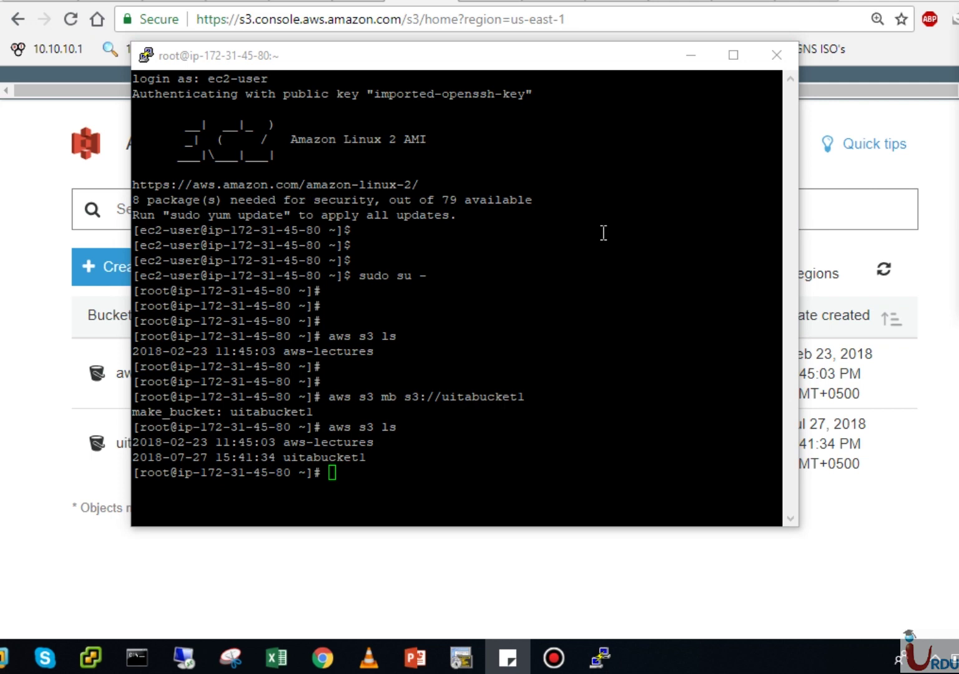
key(alt+Tab)
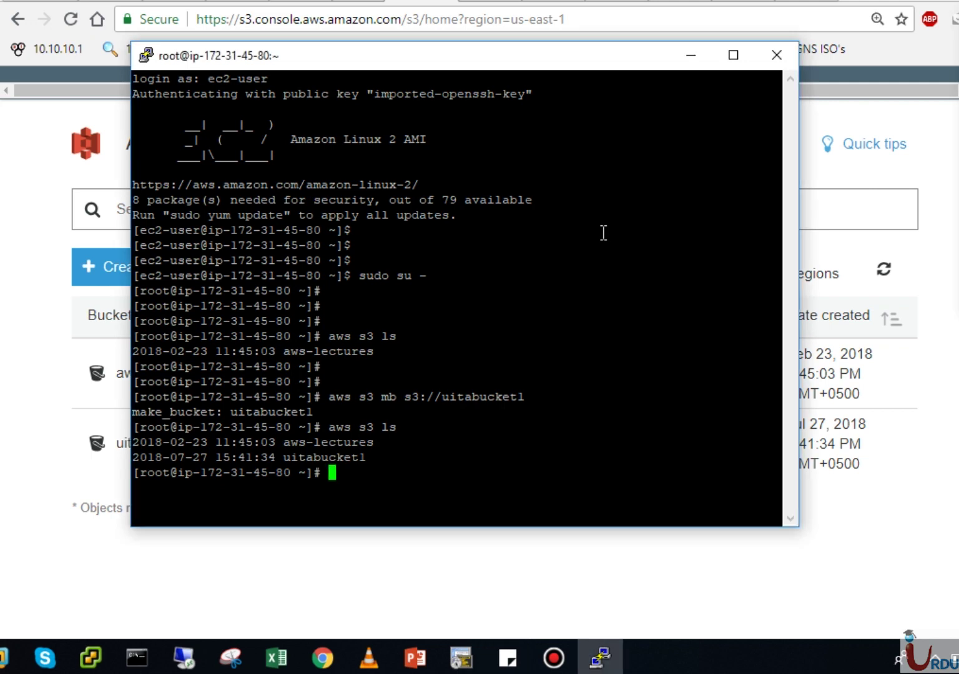
text(aws s3 rb s2)
key(BackSpace)
text(3)
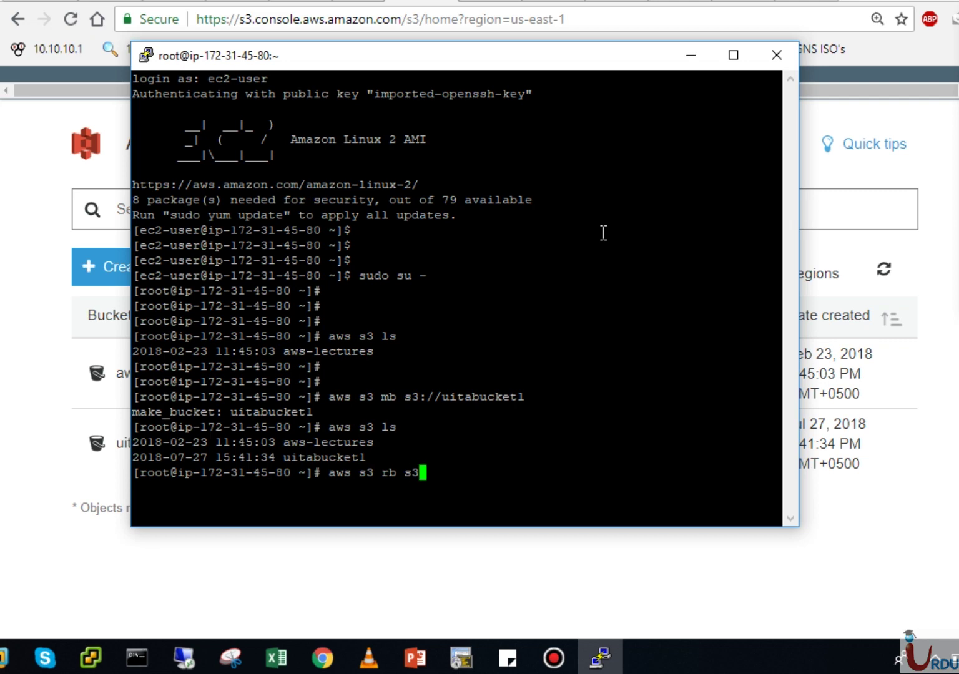
text(://b)
key(BackSpace)
text(uitabucke)
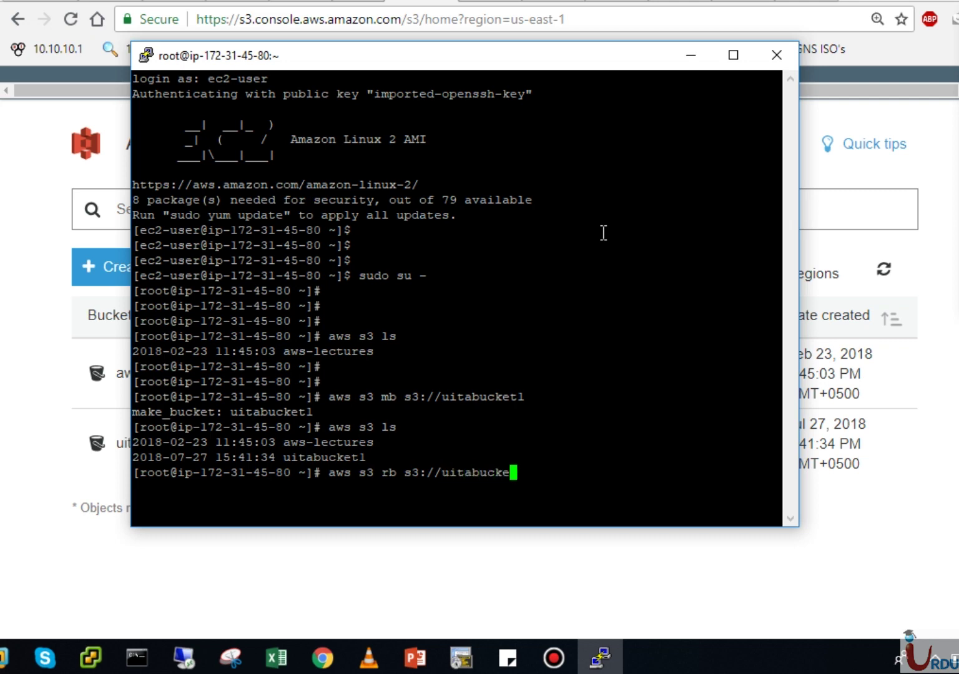
text(t1)
key(Return)
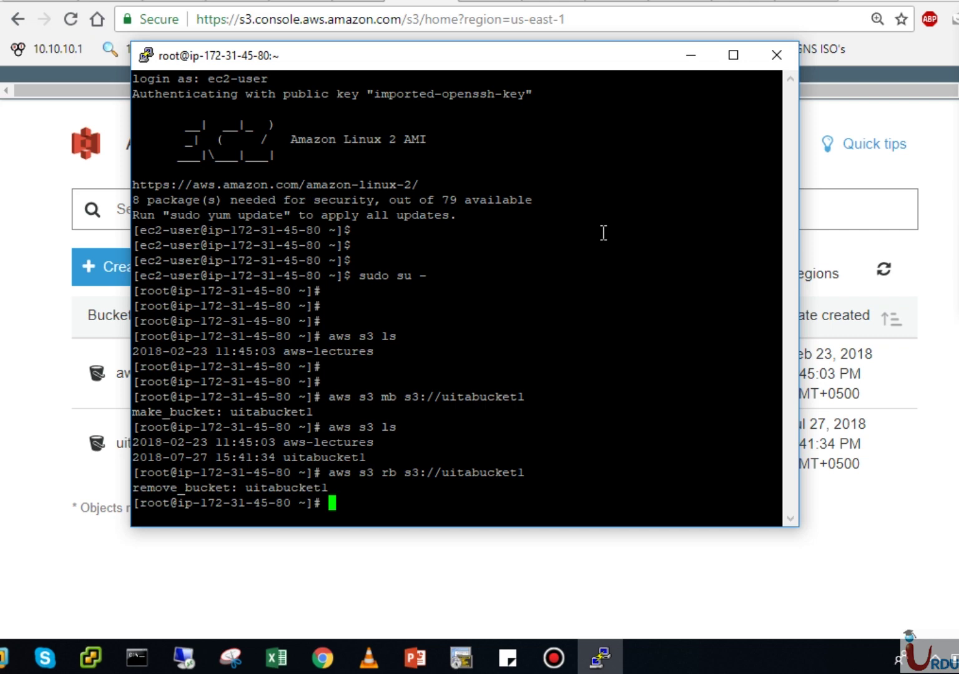
- List the account's remaining S3 buckets with aws s3 ls and add four blank prompt lines below the listing
text(aws s3 ls)
key(Return)
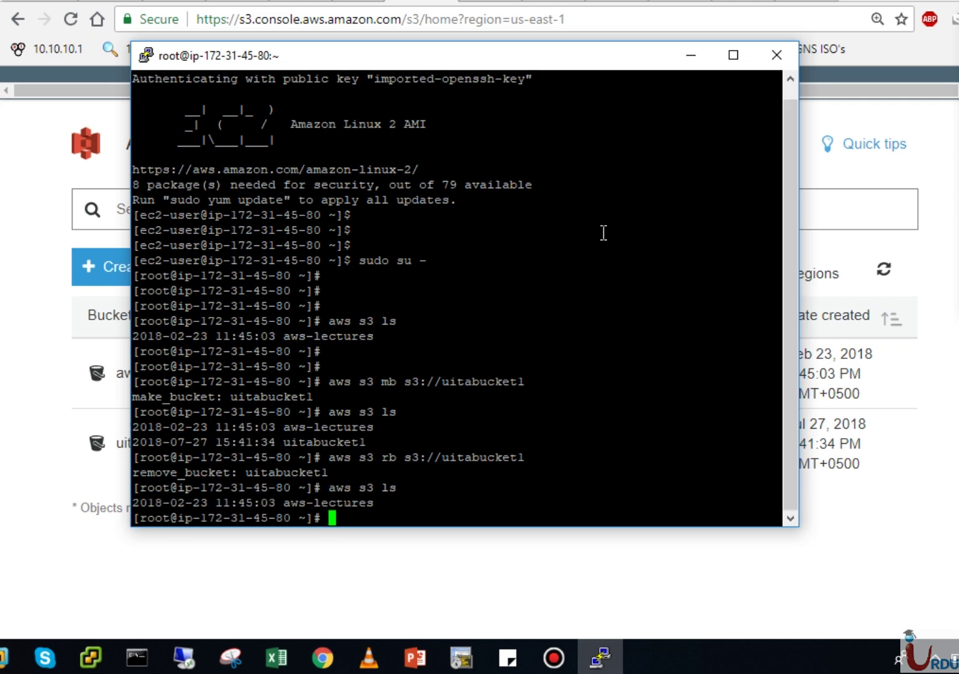
key(Return)
key(Return)
key(Return)
key(Return)
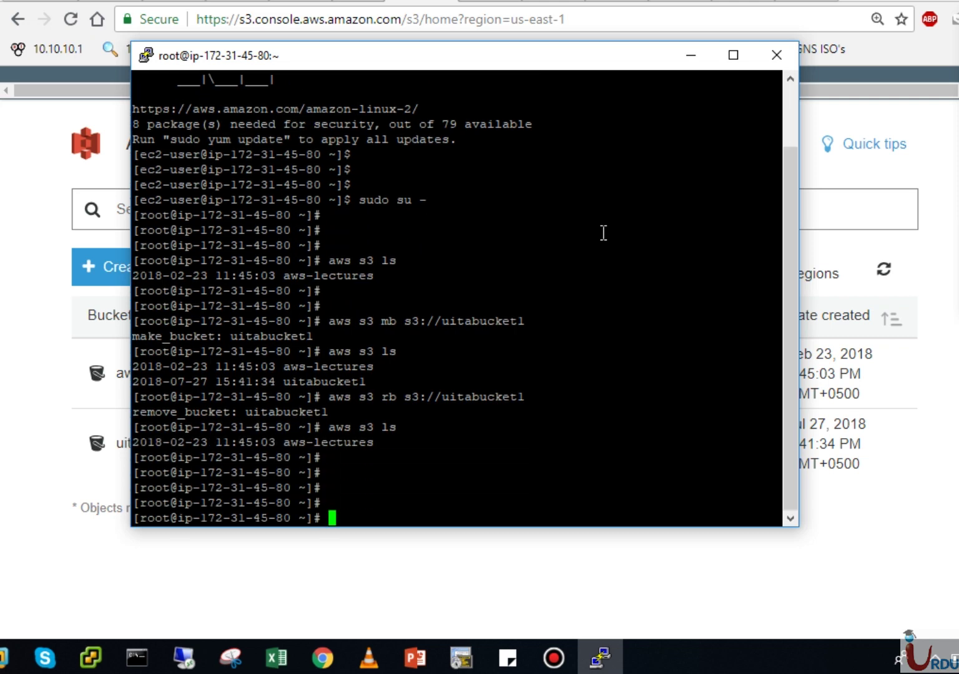
- List the objects in the aws-lectures bucket with aws s3 ls s3://aws-lectures, comparing the syntax with the earlier rb and mb commands
text(aws s3 ls s3)
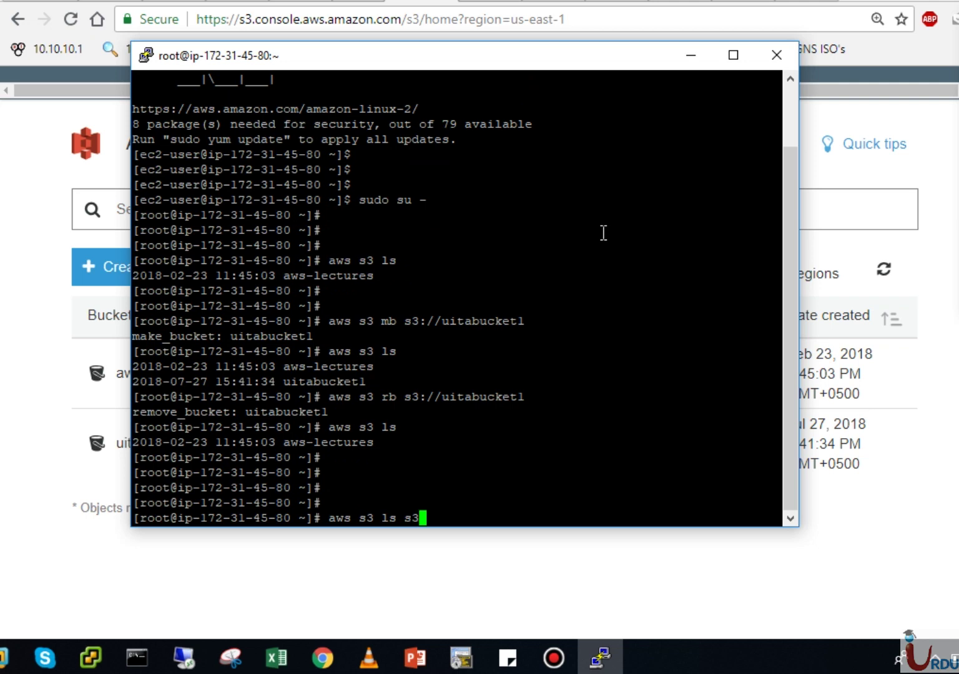
text(://)
double_click(383, 400)
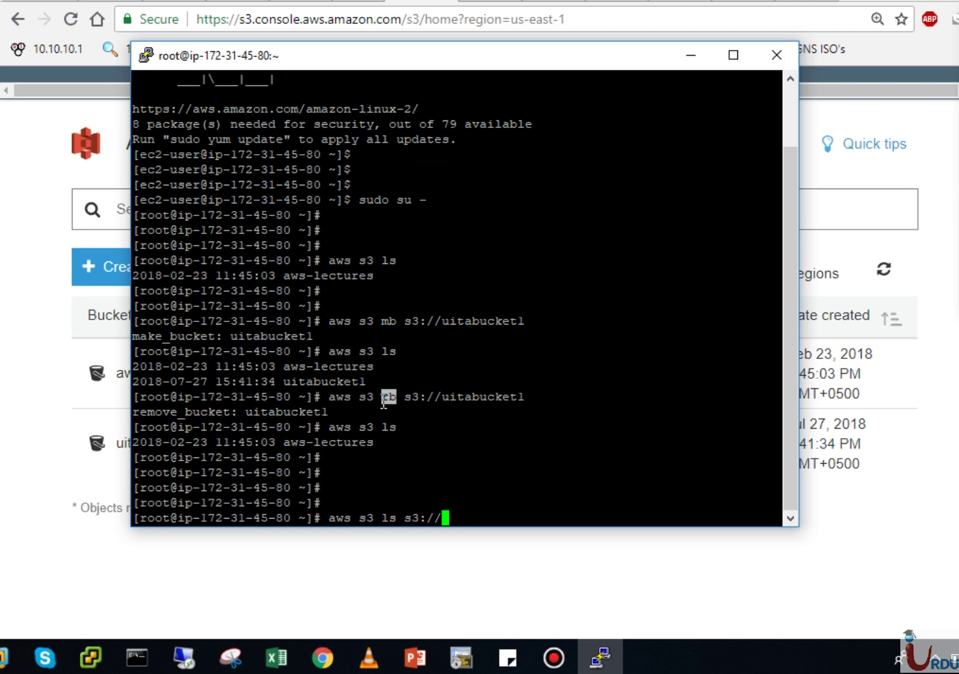
drag(398, 321, 375, 321)
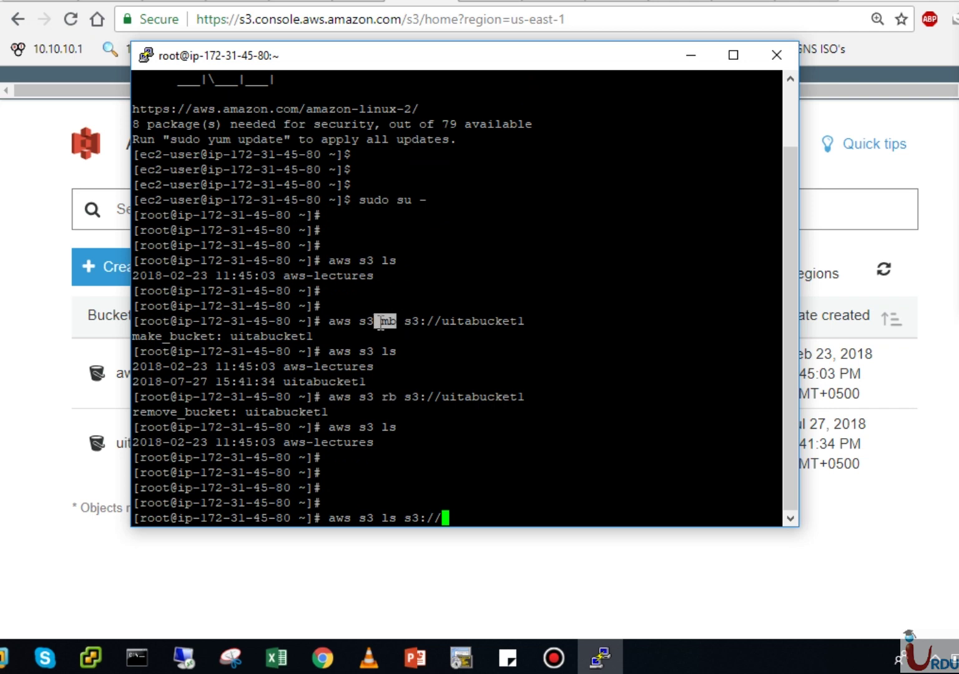
click(392, 323)
text(aws)
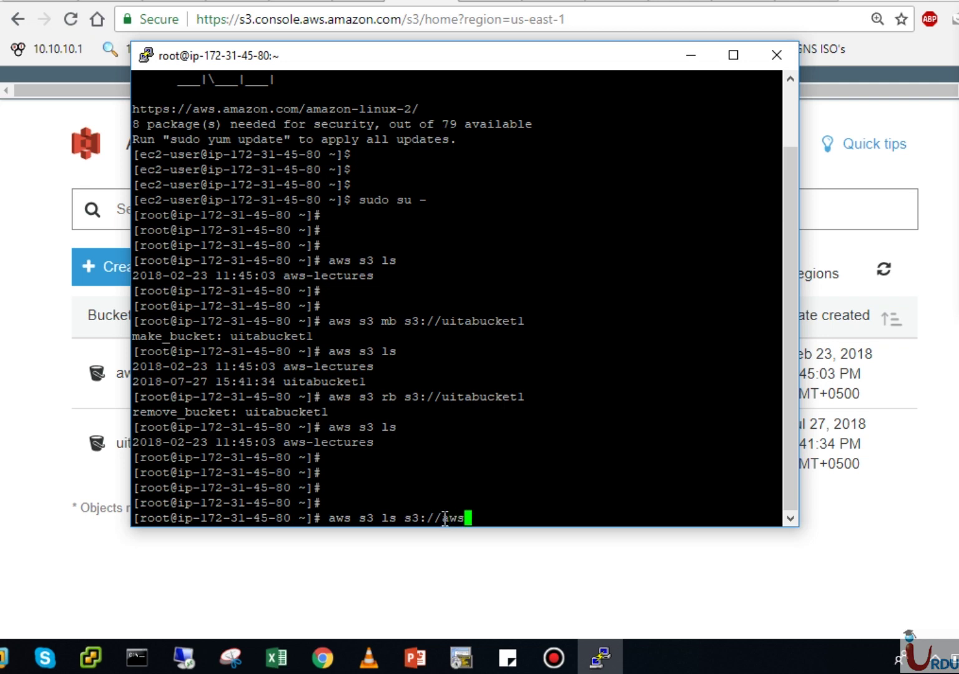
text(-lectures)
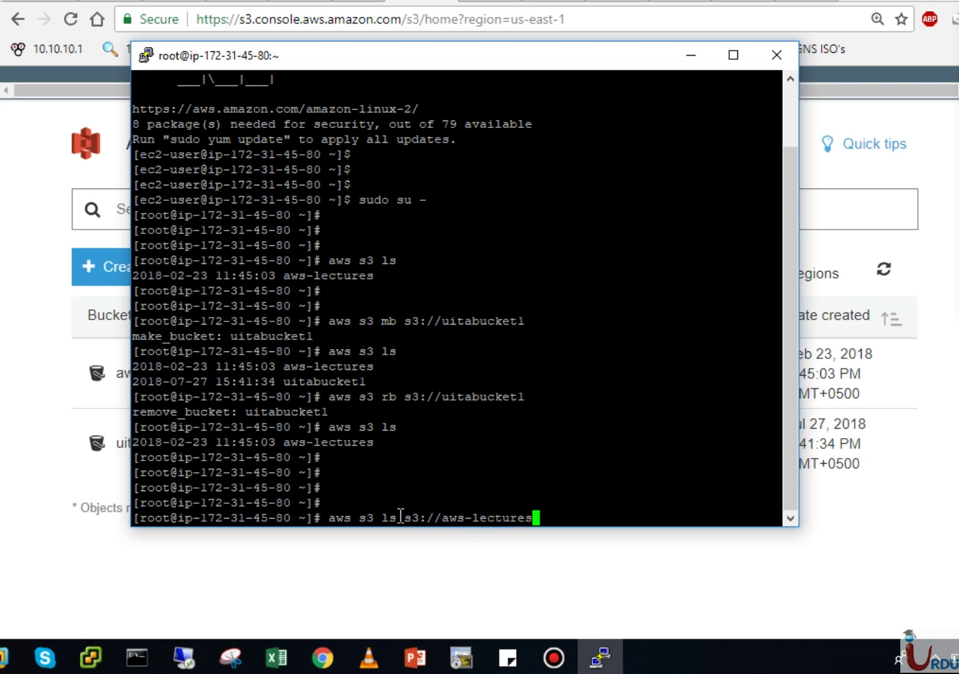
drag(400, 518, 374, 518)
click(601, 511)
key(Return)
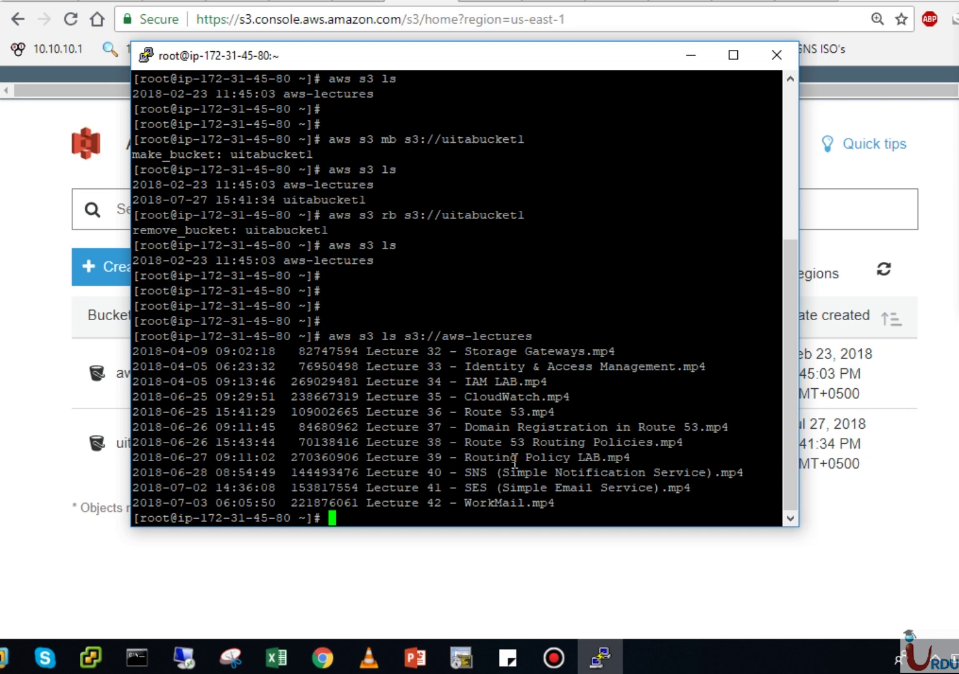
key(Up)
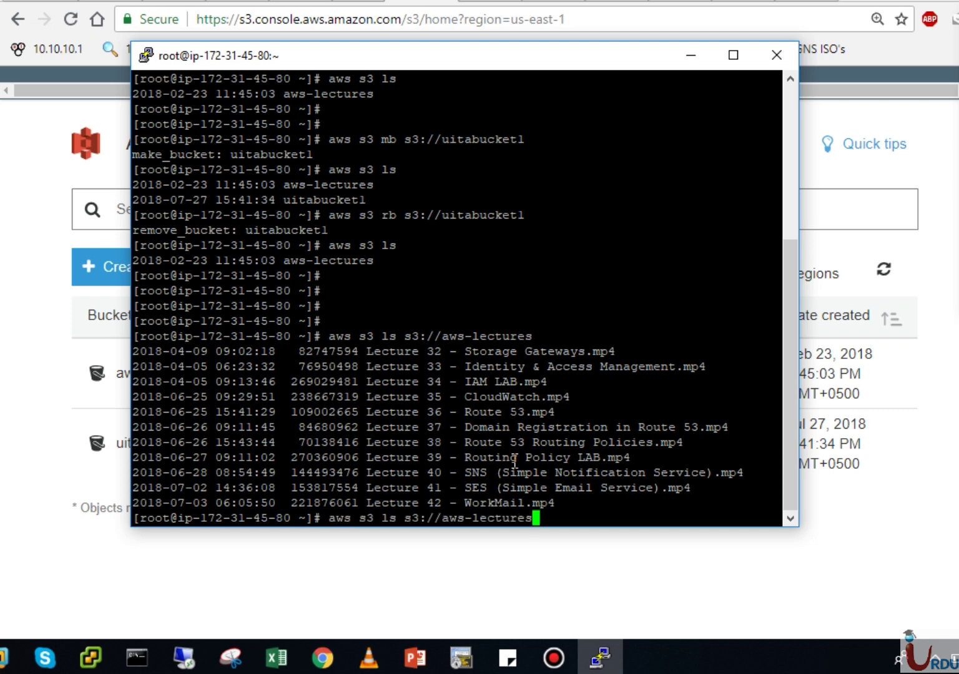
key(Up)
key(Up)
text(--force)
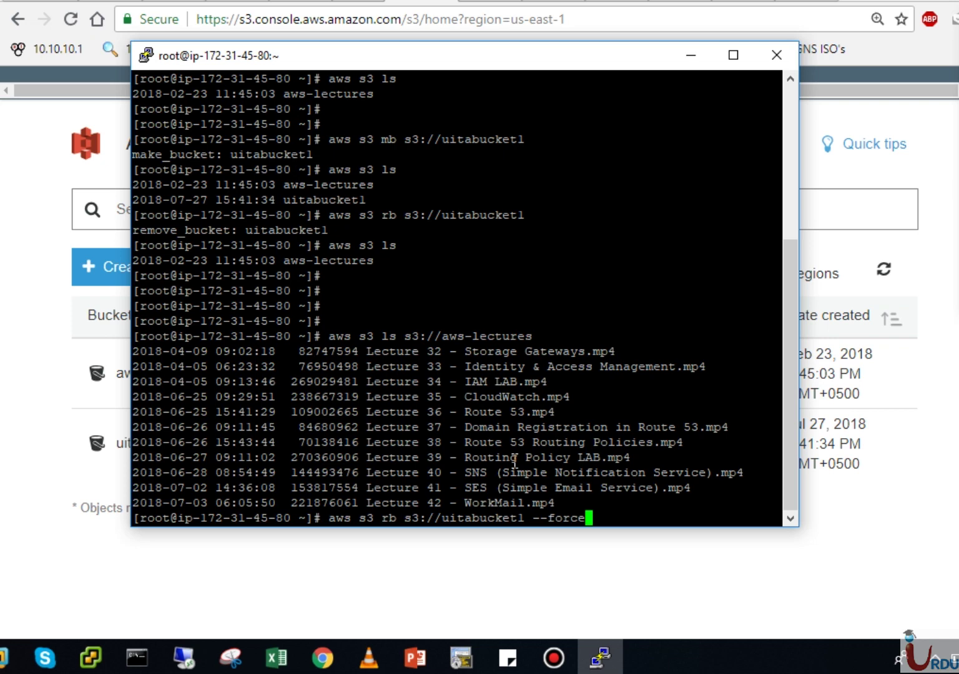
key(BackSpace)
key(BackSpace)
key(BackSpace)
key(BackSpace)
key(BackSpace)
key(BackSpace)
key(BackSpace)
key(BackSpace)
key(BackSpace)
key(BackSpace)
key(BackSpace)
key(BackSpace)
key(BackSpace)
key(BackSpace)
key(BackSpace)
key(BackSpace)
key(BackSpace)
key(BackSpace)
key(BackSpace)
key(BackSpace)
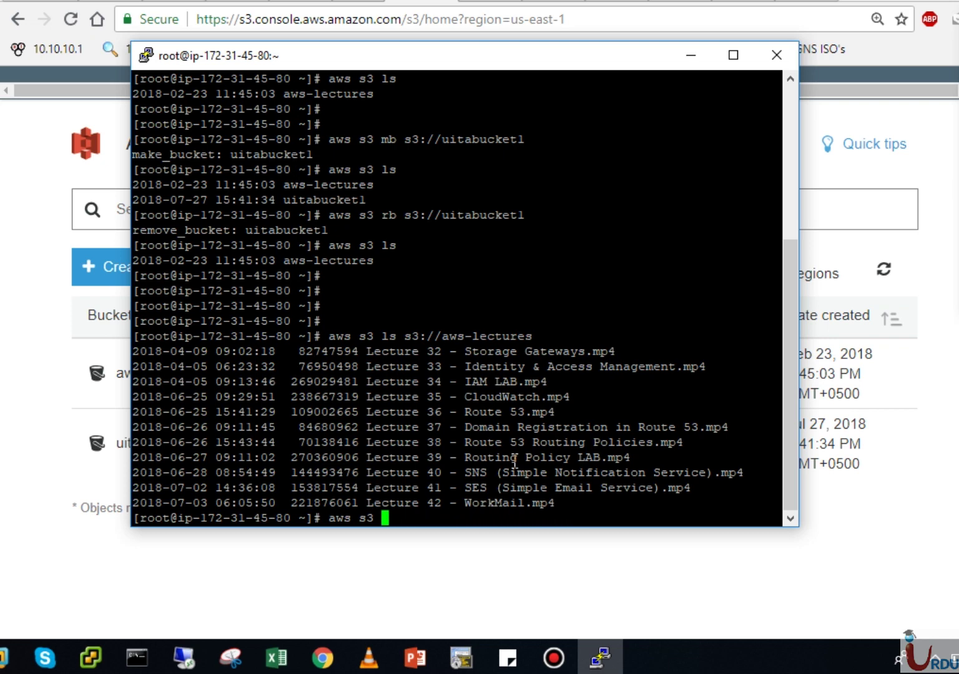
key(BackSpace)
key(BackSpace)
key(BackSpace)
key(BackSpace)
key(BackSpace)
key(BackSpace)
key(BackSpace)
- Move the terminal aside and refresh the S3 console in the browser to check that uitabucket1 is removed
drag(570, 61, 656, 147)
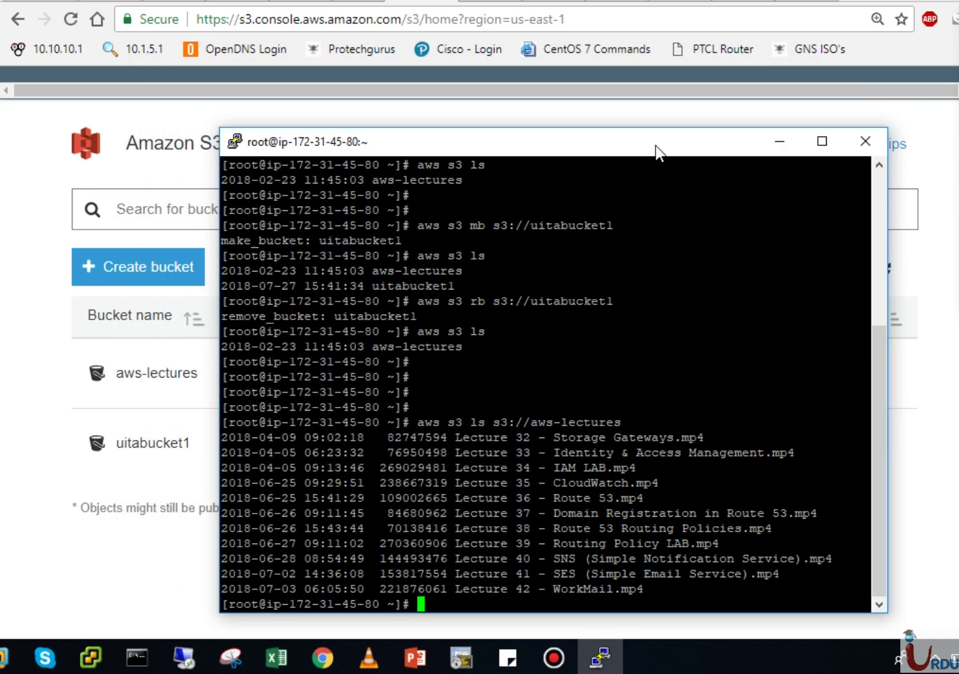
click(149, 84)
click(71, 19)
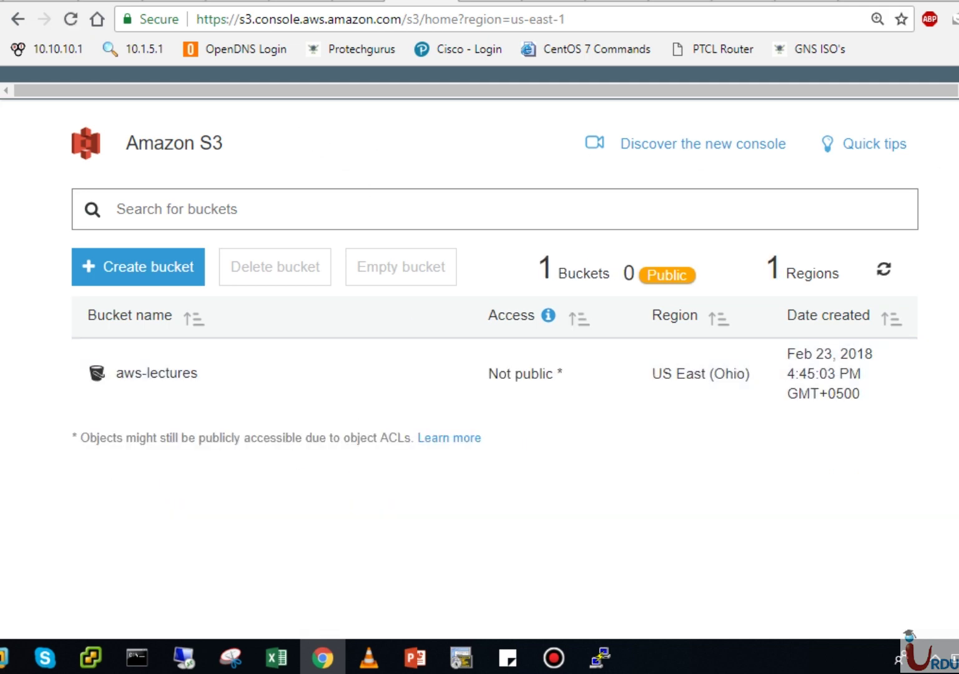
- Open the EC2 console from the S3 console and show its list of instances
scroll(398, 199, up, 2)
click(206, 92)
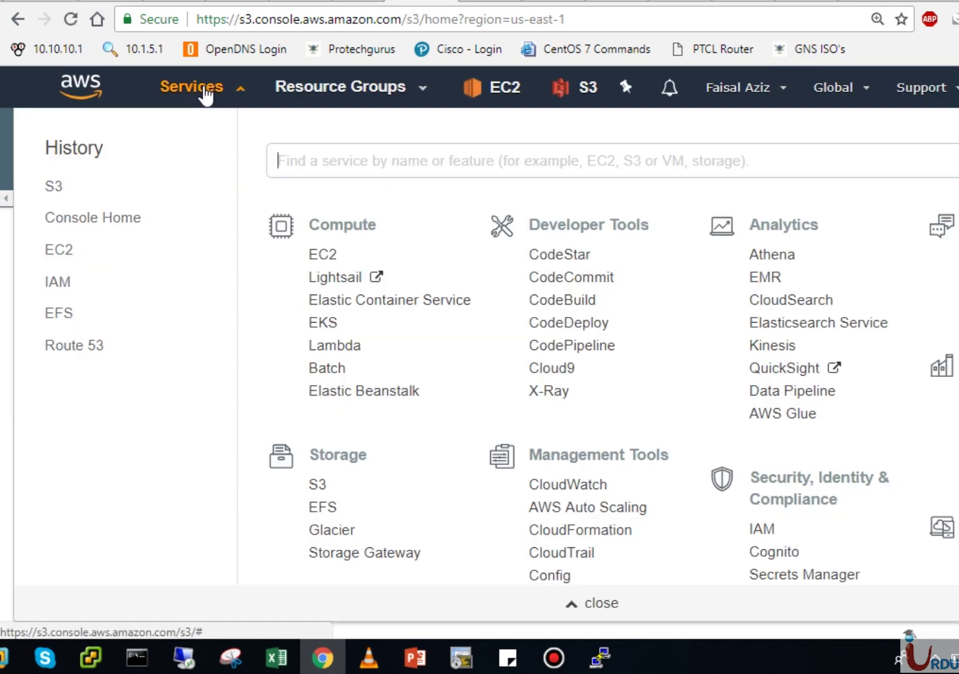
click(70, 252)
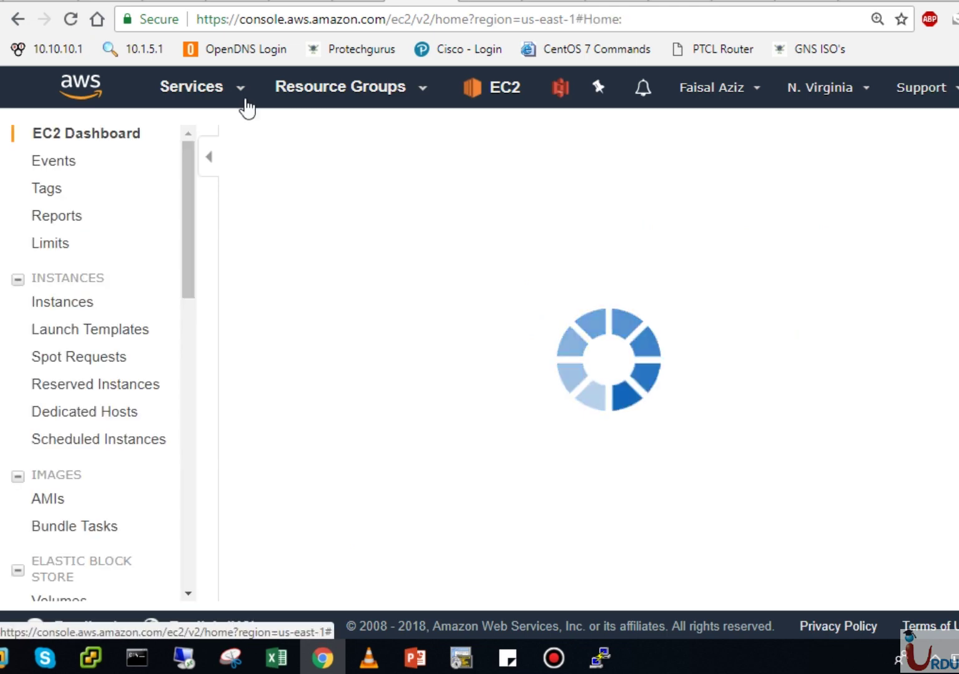
click(368, 232)
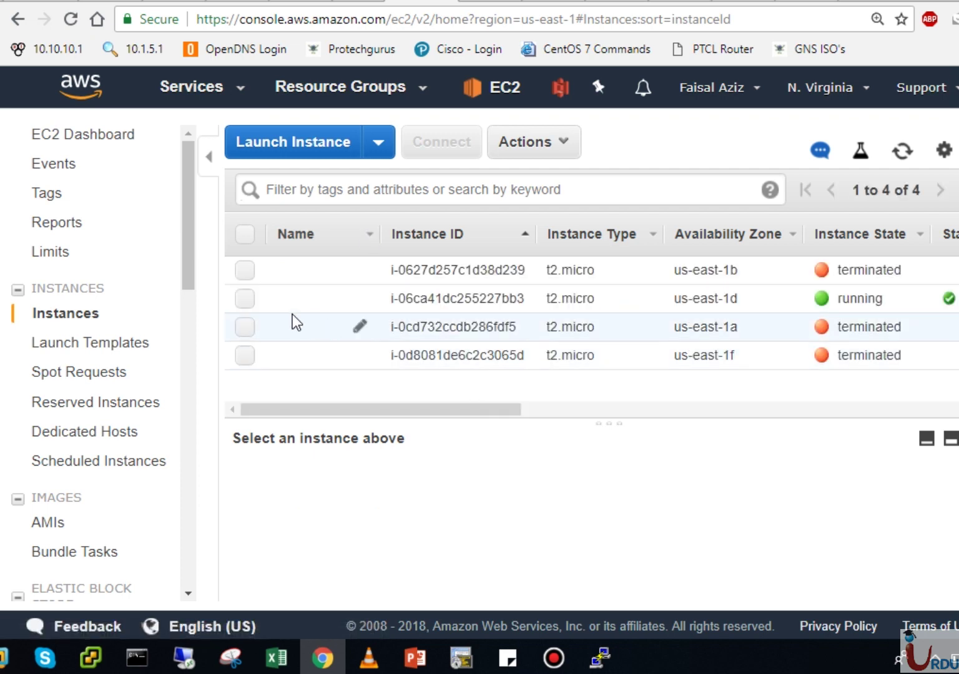
- Detach the S3Fulladminaccess IAM role from the running t2.micro instance by choosing No Role, and return to the instances list
click(245, 299)
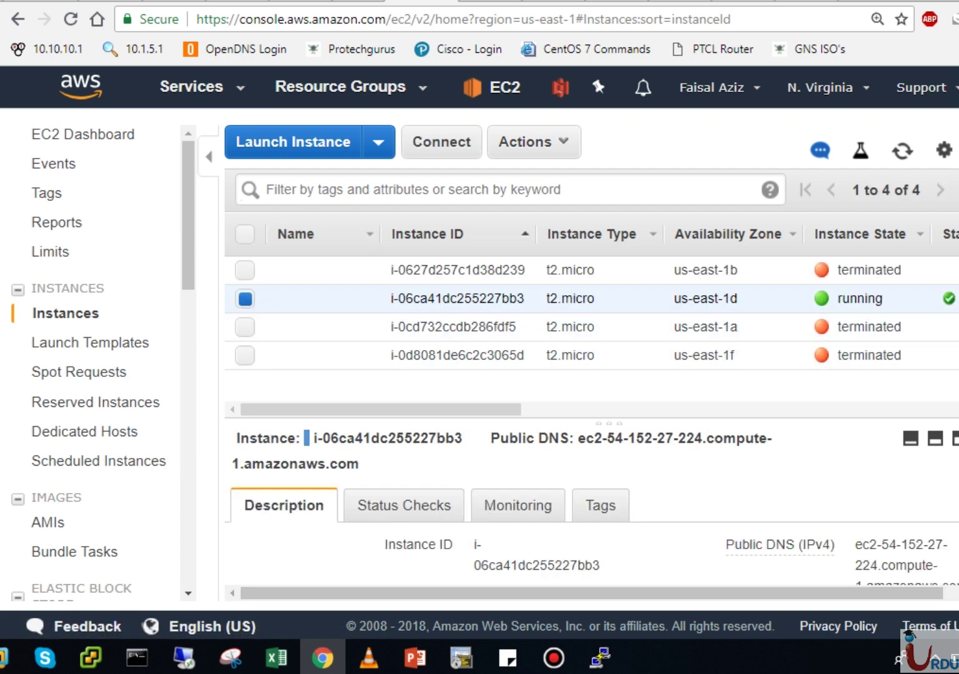
key(super+Up)
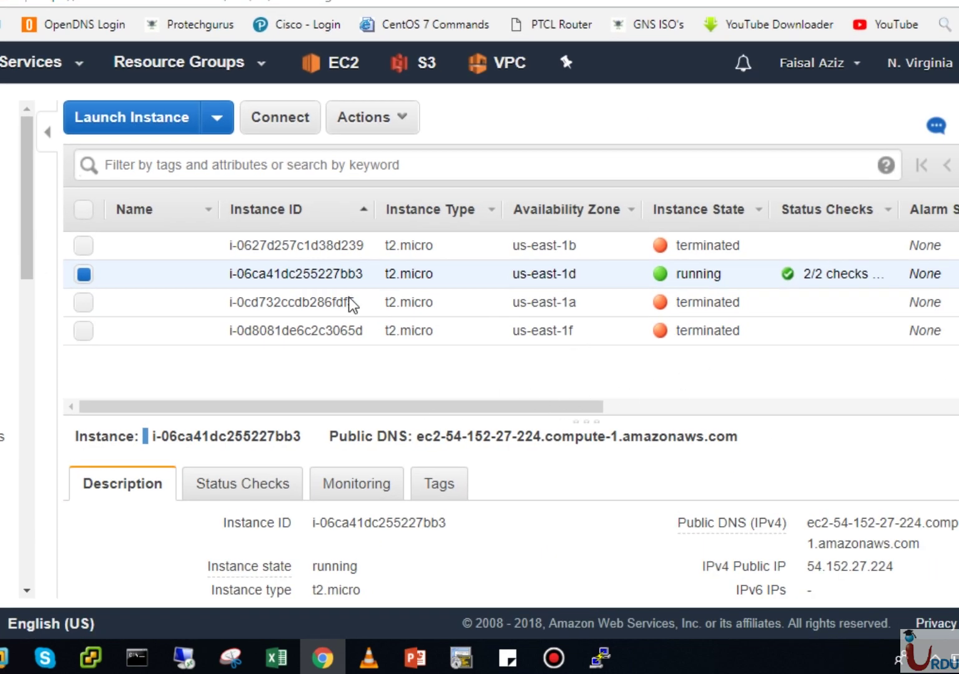
click(397, 119)
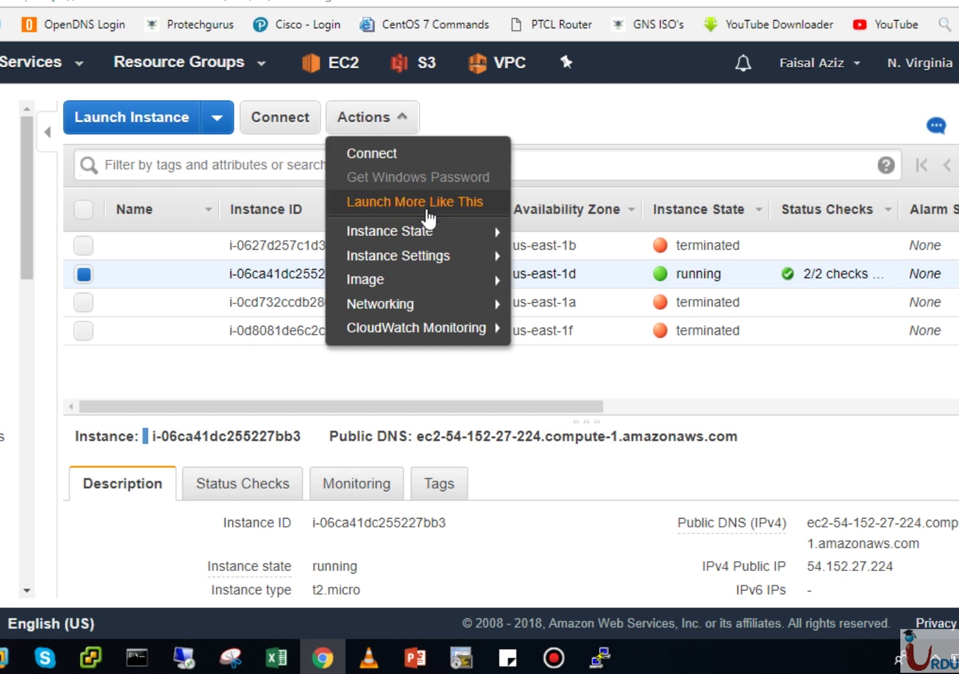
mouse_move(453, 257)
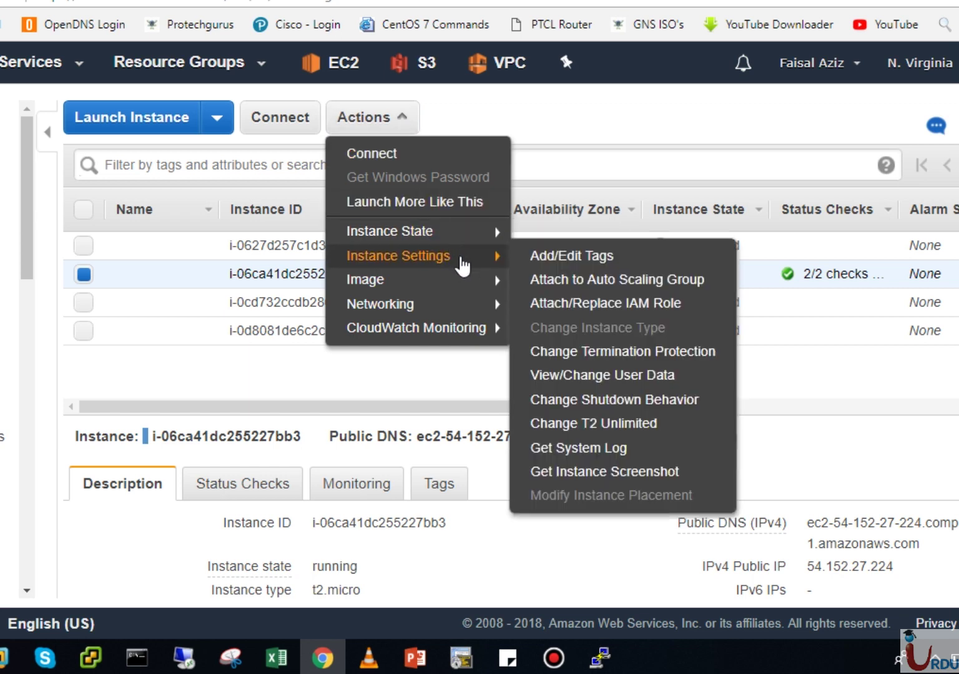
click(605, 306)
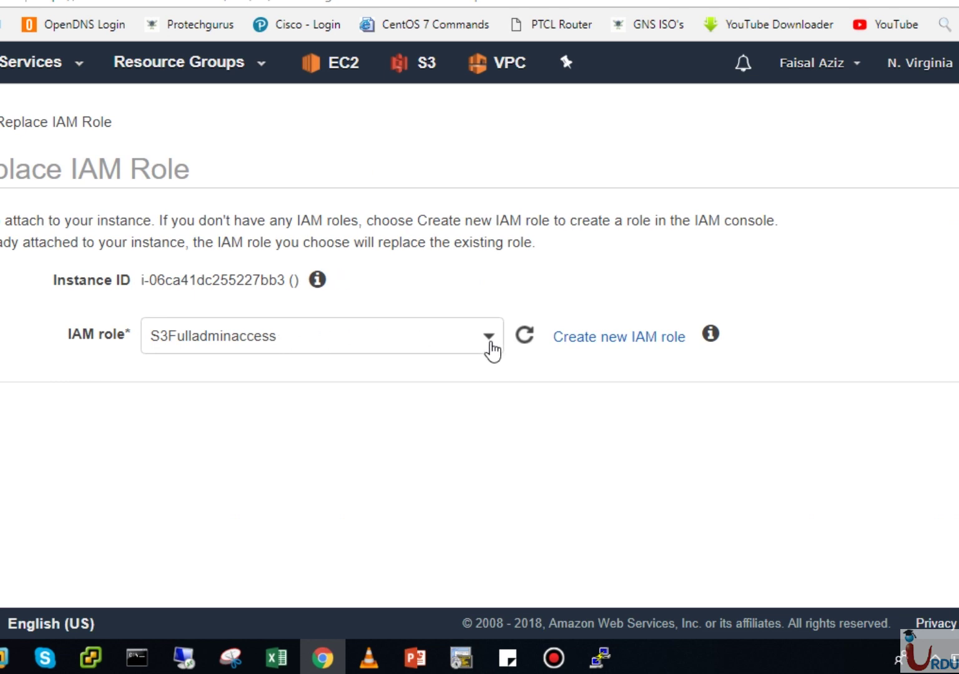
click(490, 344)
click(187, 414)
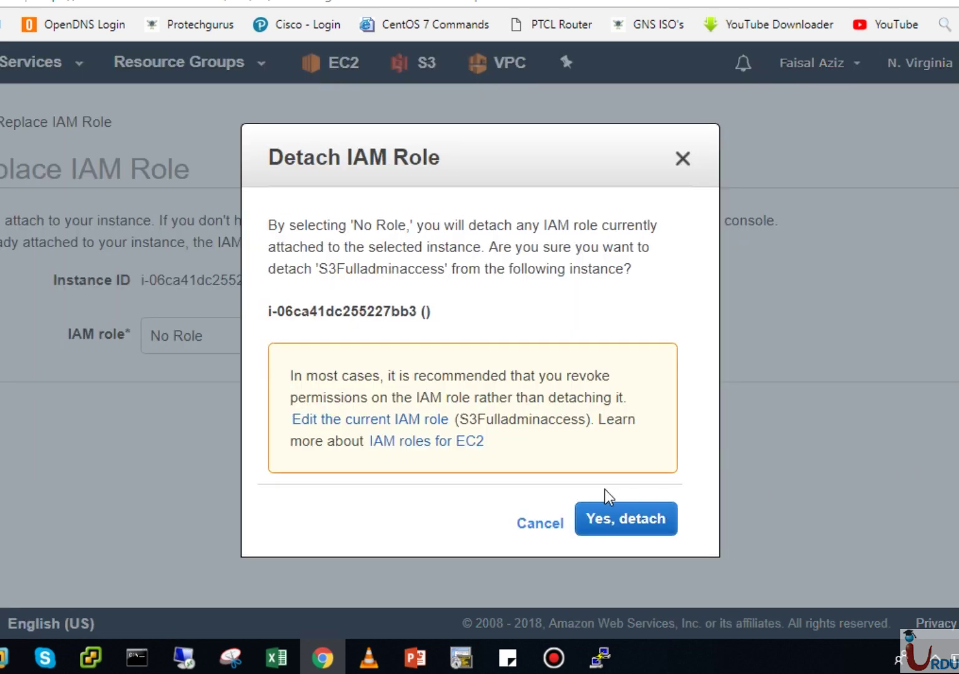
click(632, 521)
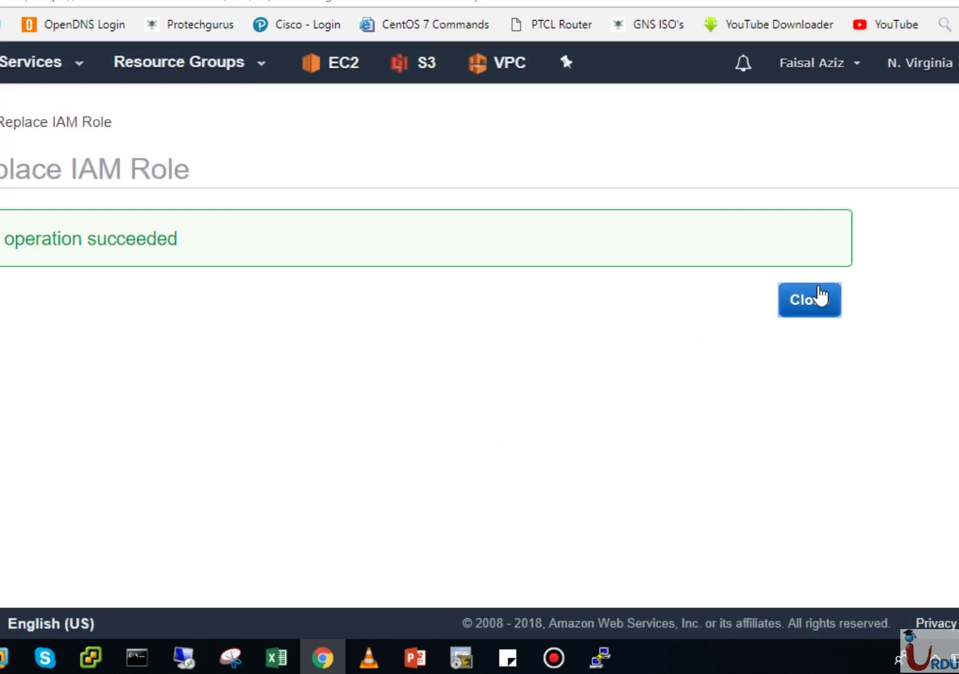
click(820, 295)
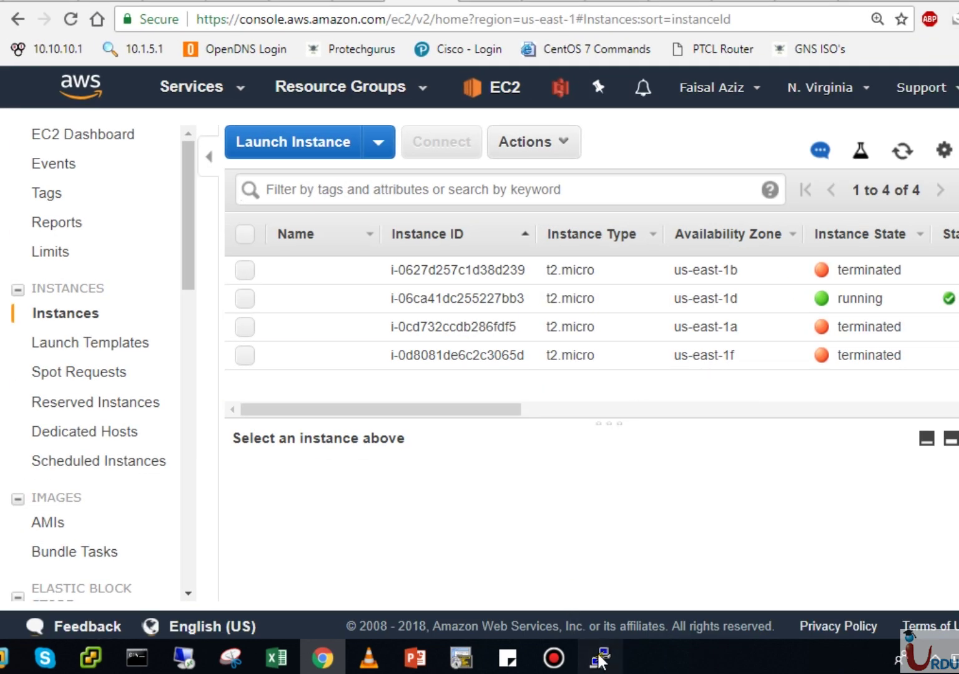
- Switch to the PuTTY terminal and test S3 access without the IAM role by running aws s3 ls
click(600, 657)
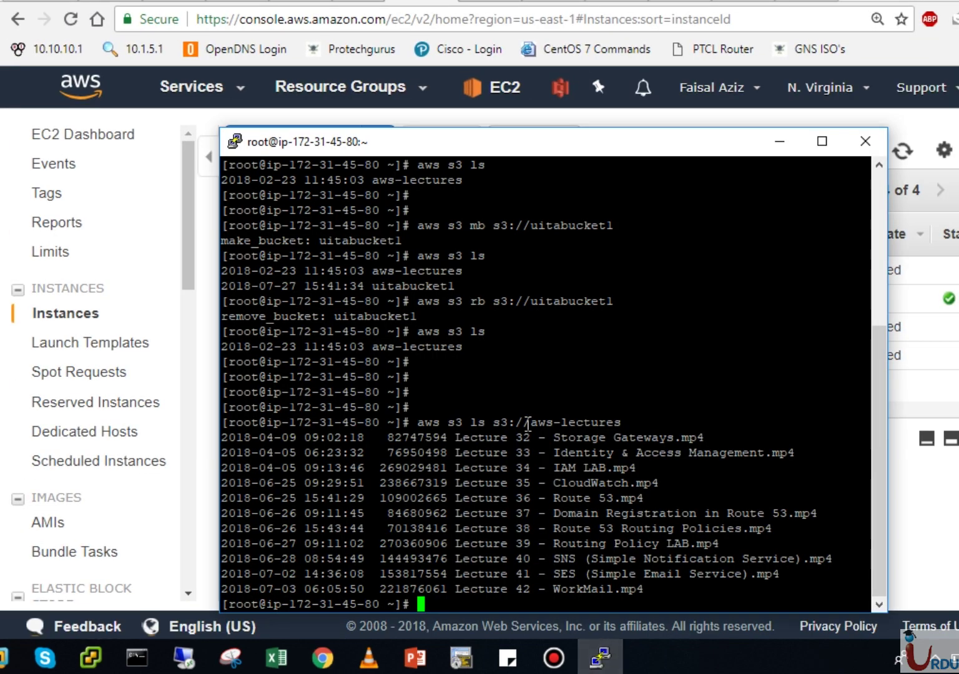
drag(580, 146, 462, 78)
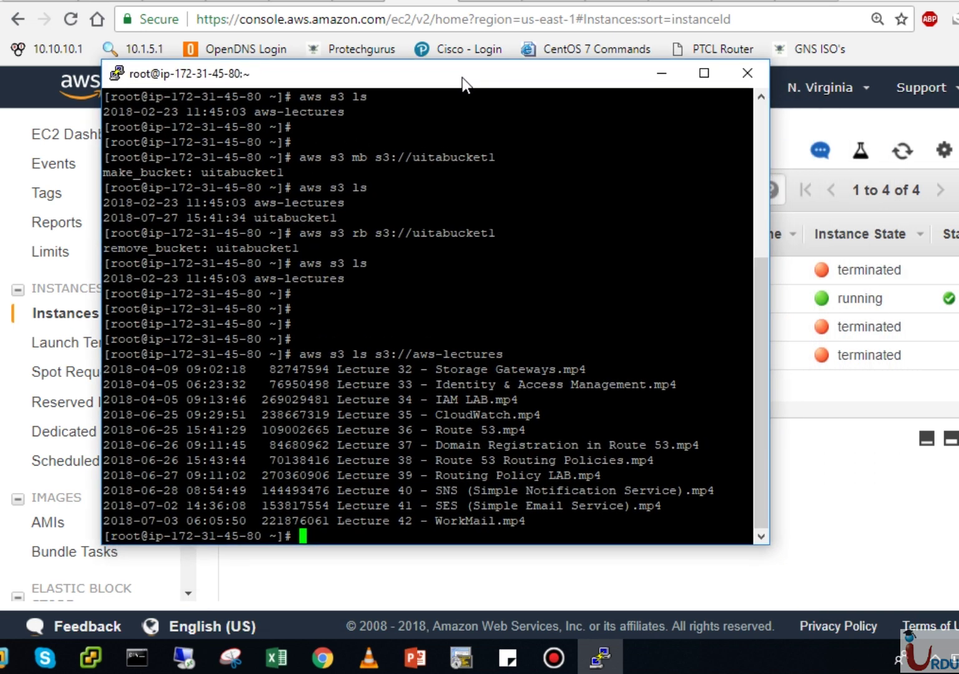
key(Return)
key(Return)
key(Return)
key(Return)
key(Return)
key(Return)
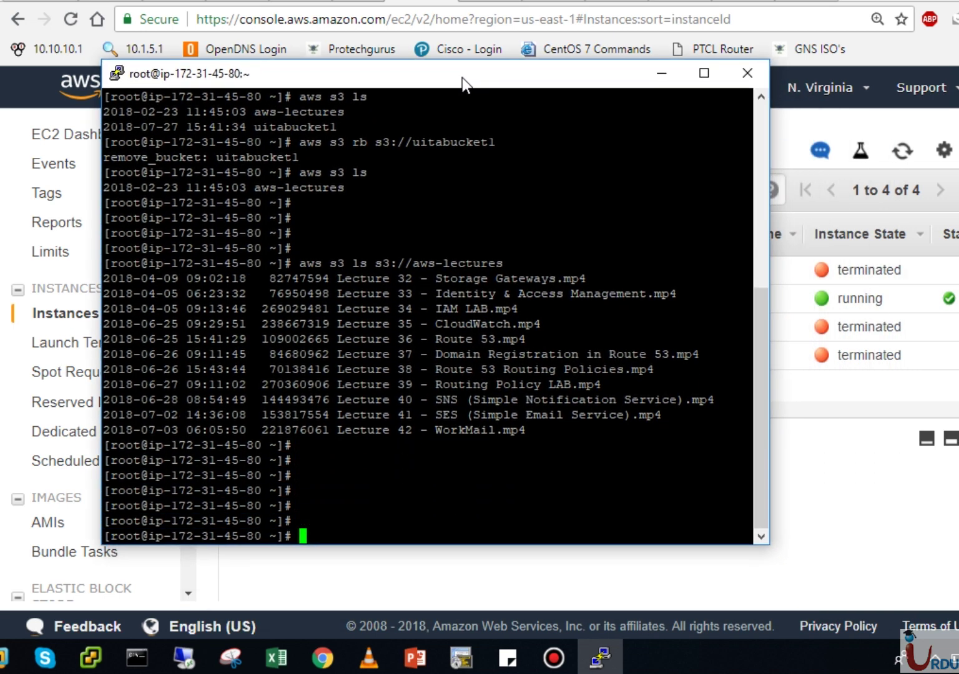
text(aws s3 ls)
key(Return)
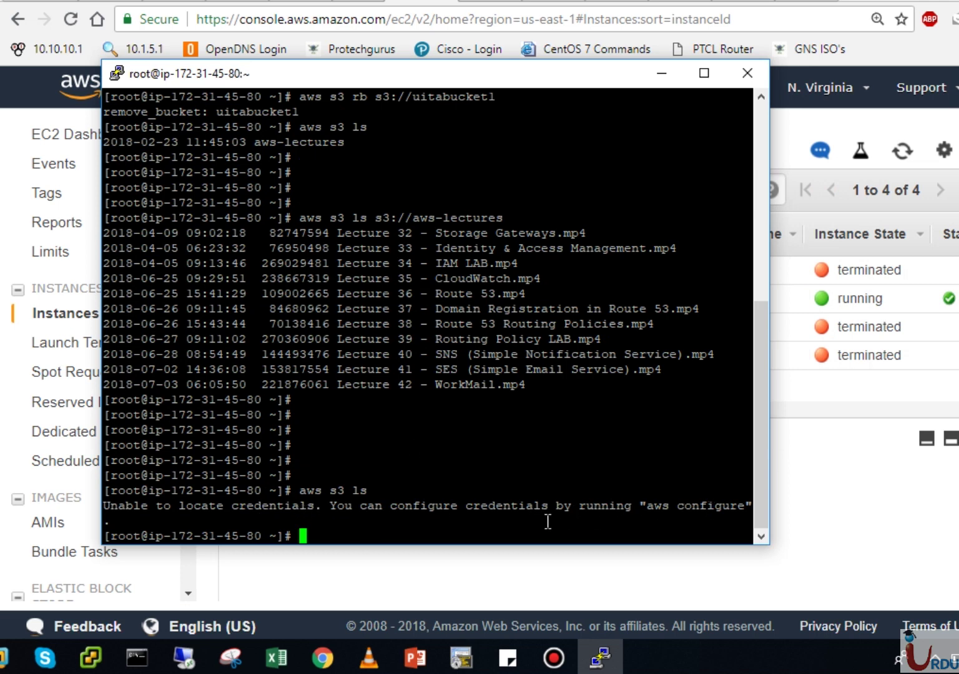
text(aws conf)
key(BackSpace)
key(BackSpace)
key(BackSpace)
key(BackSpace)
key(BackSpace)
key(BackSpace)
key(BackSpace)
key(BackSpace)
- Back in the EC2 console, attach the S3Fulladminaccess IAM role to the running t2.micro instance and return to the instances list
click(827, 454)
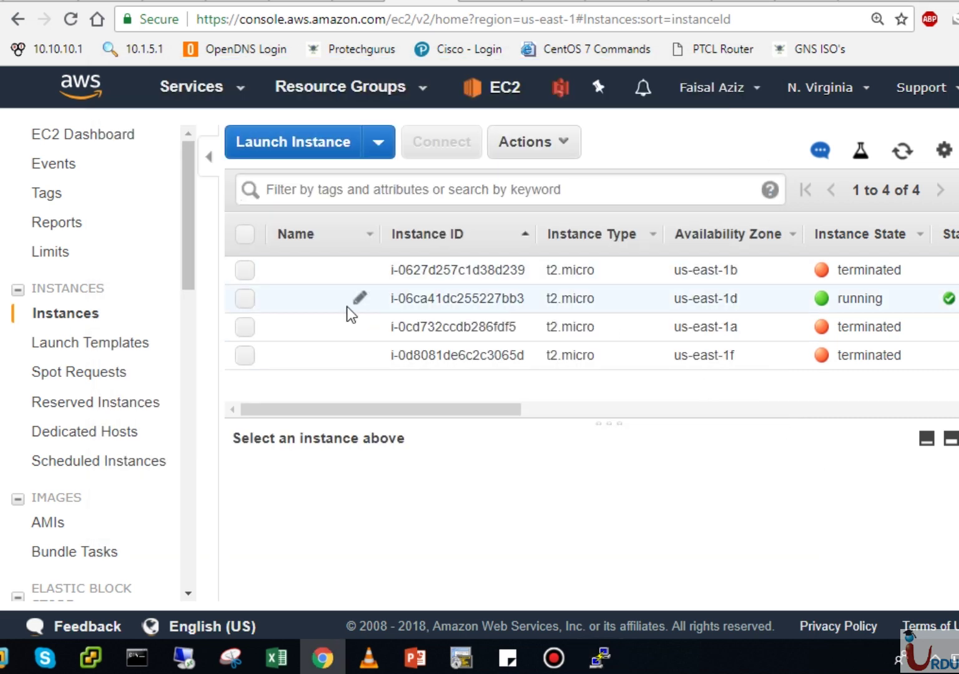
click(253, 302)
click(553, 142)
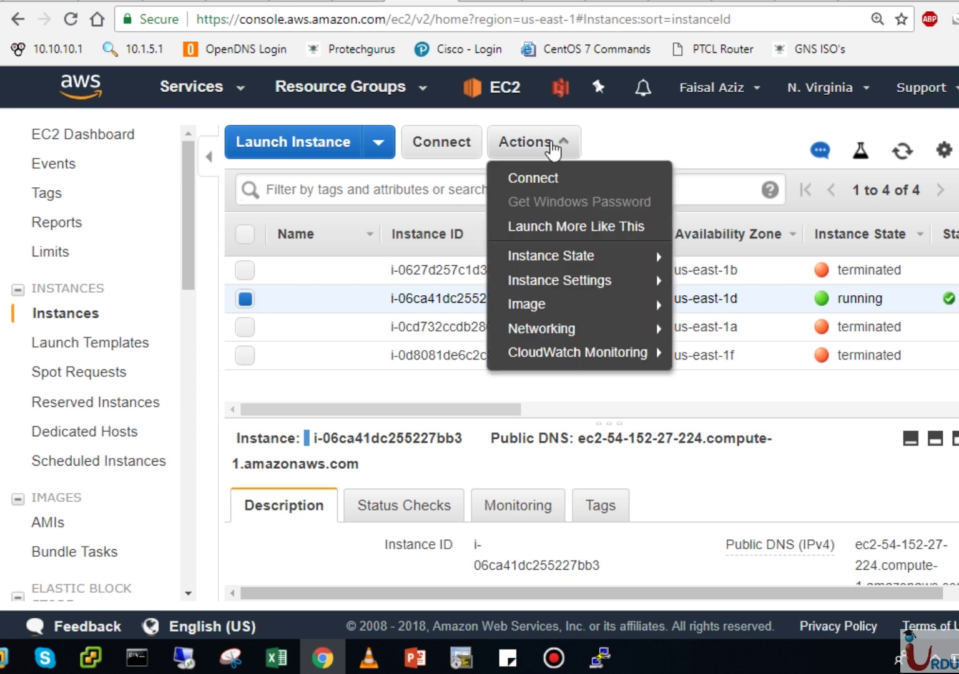
mouse_move(624, 281)
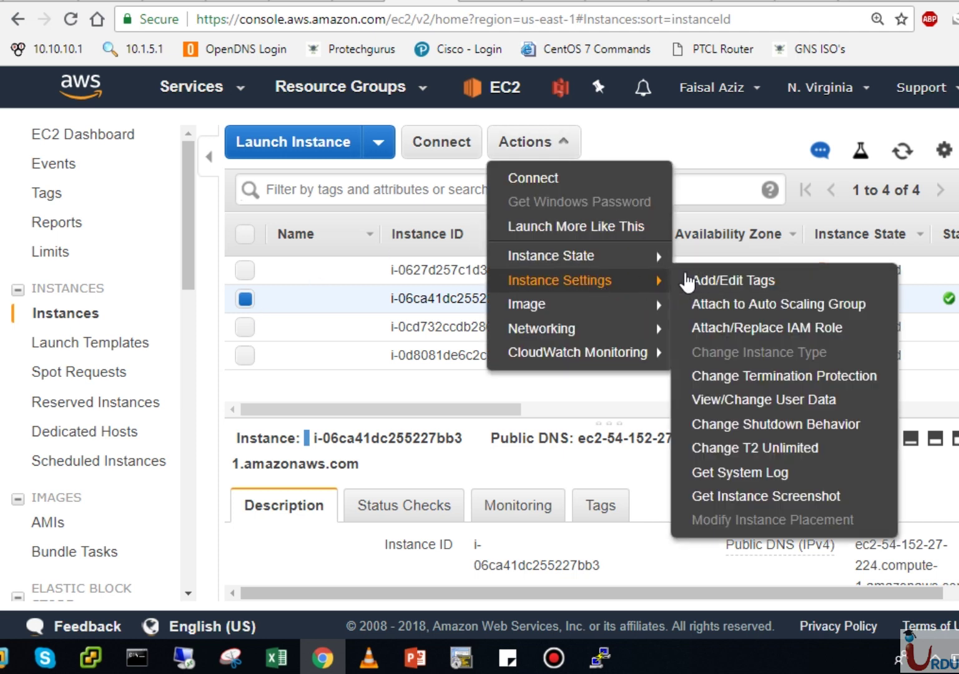
click(749, 327)
click(431, 357)
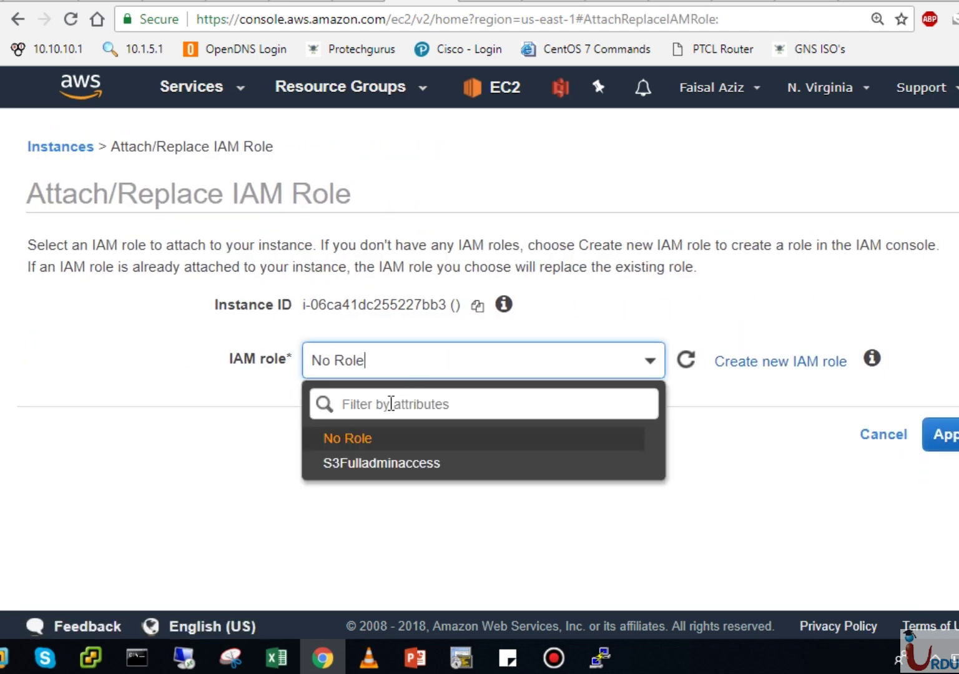
click(372, 463)
click(945, 435)
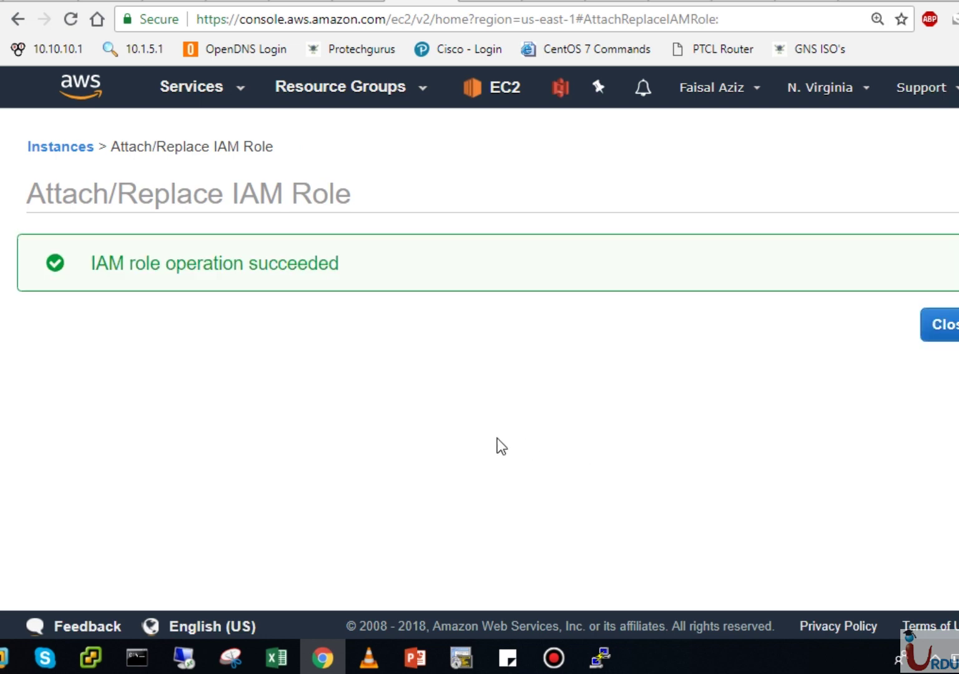
click(934, 336)
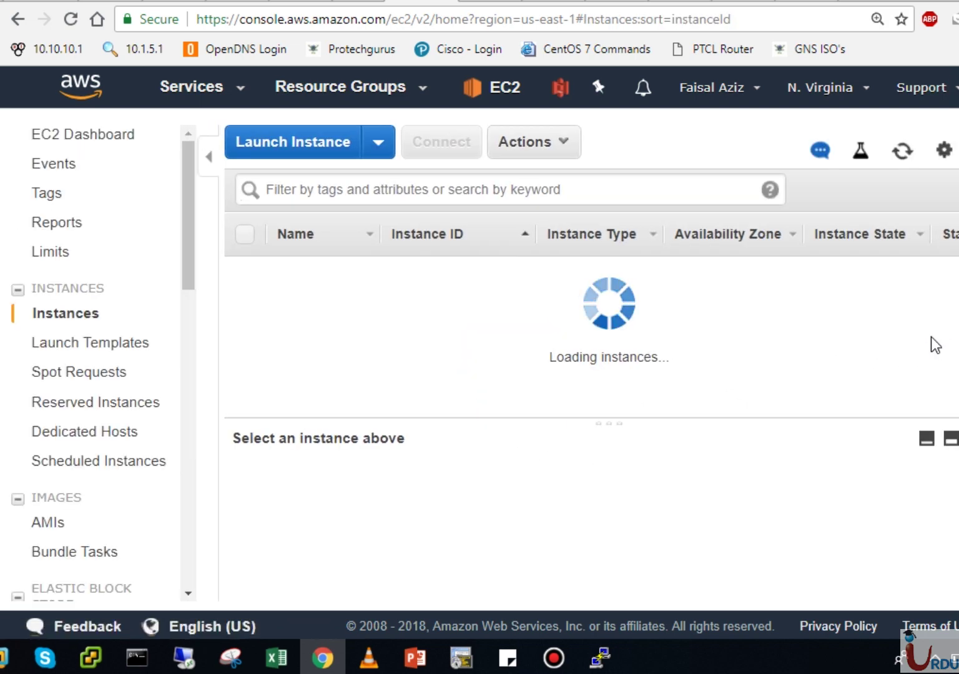
- Return to the PuTTY terminal and list the S3 buckets with aws s3 ls to test access with the role reattached
click(600, 657)
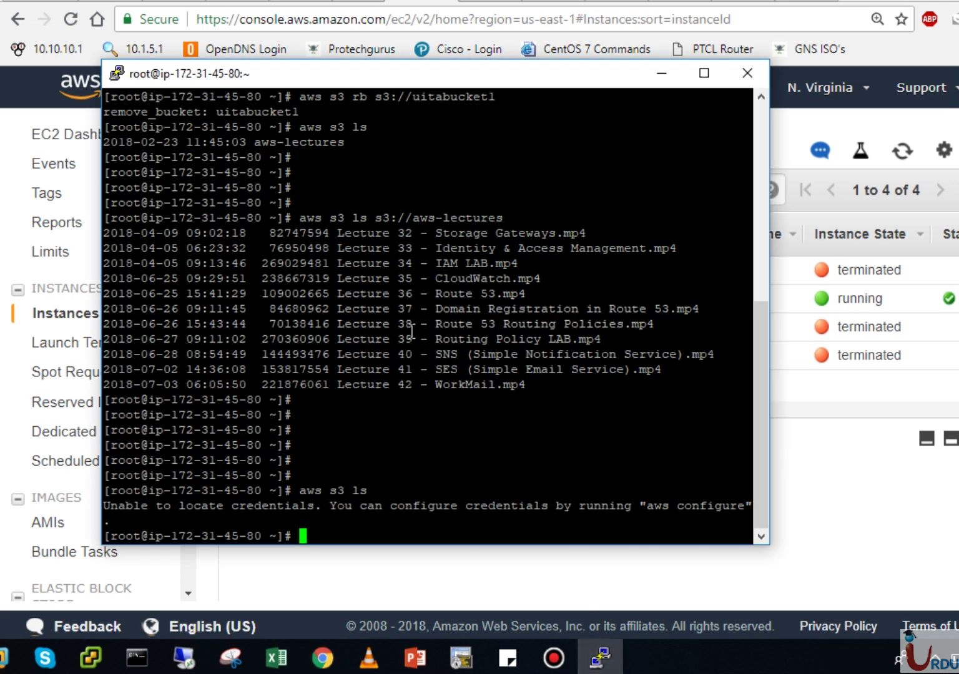
key(Return)
key(Return)
text(aws )
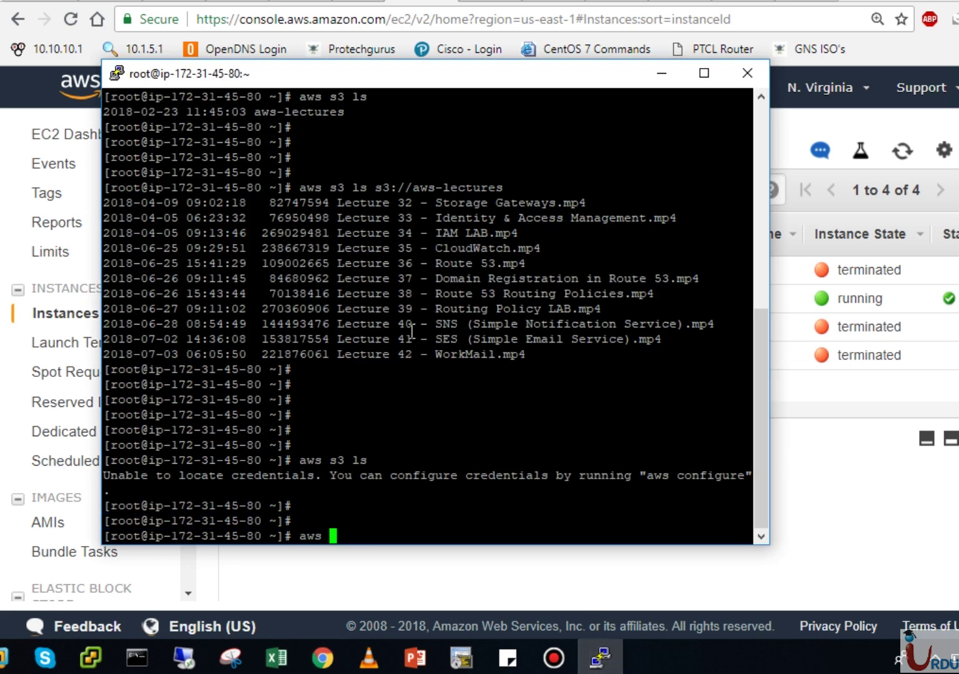
text(s3 ls)
key(Return)
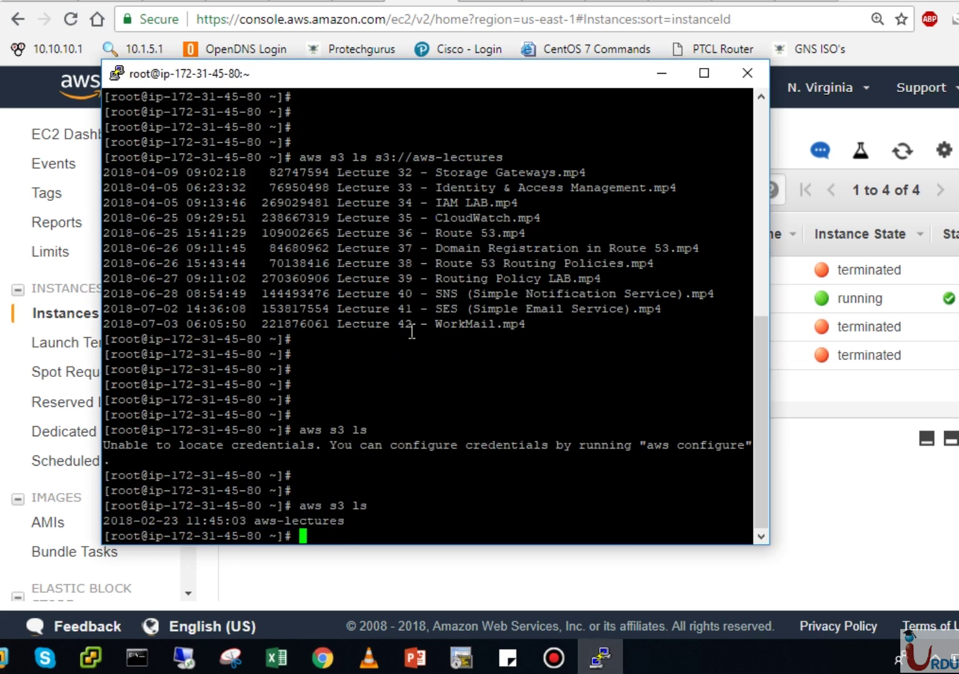